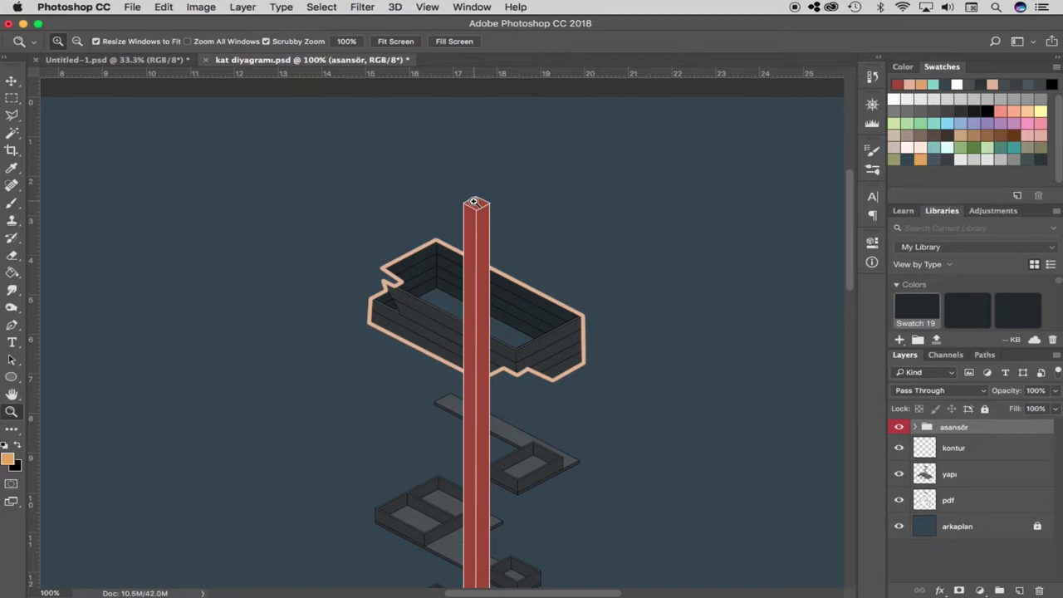
# Zoom in to 400% on the top of the red elevator column
pyautogui.click(473, 202)
pyautogui.click(473, 202)
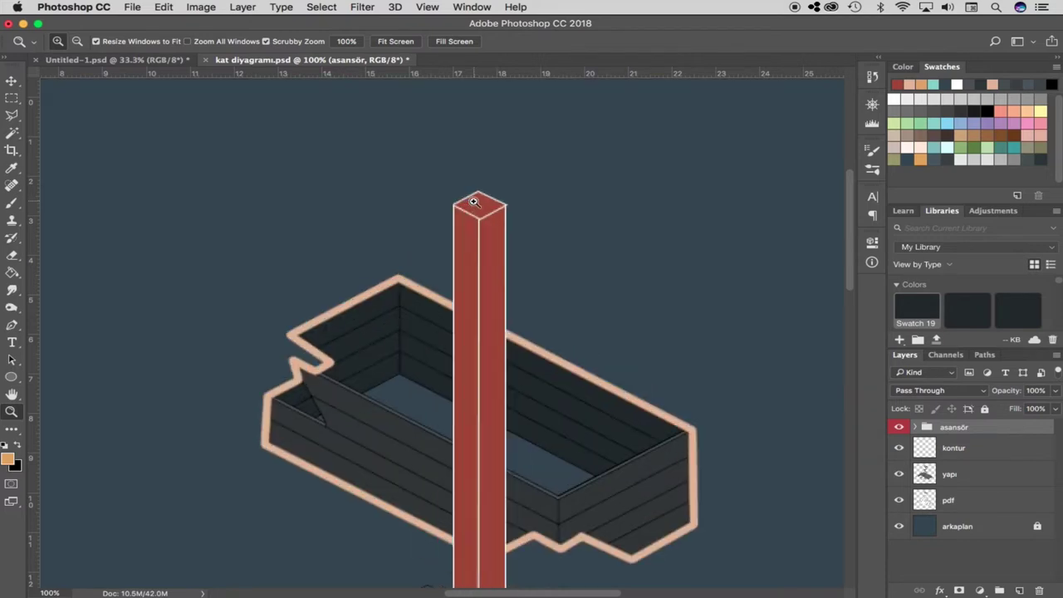
# Reshape the asansör base shape: raise its top anchor into a taller peak and push both side anchors outward
pyautogui.press('v')
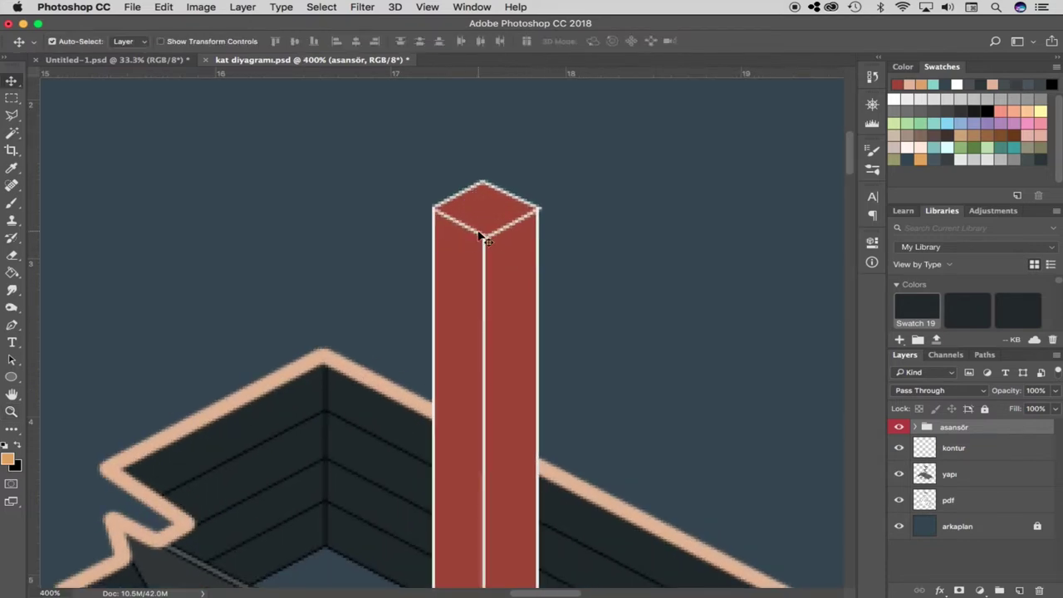
pyautogui.click(486, 239)
pyautogui.click(541, 214)
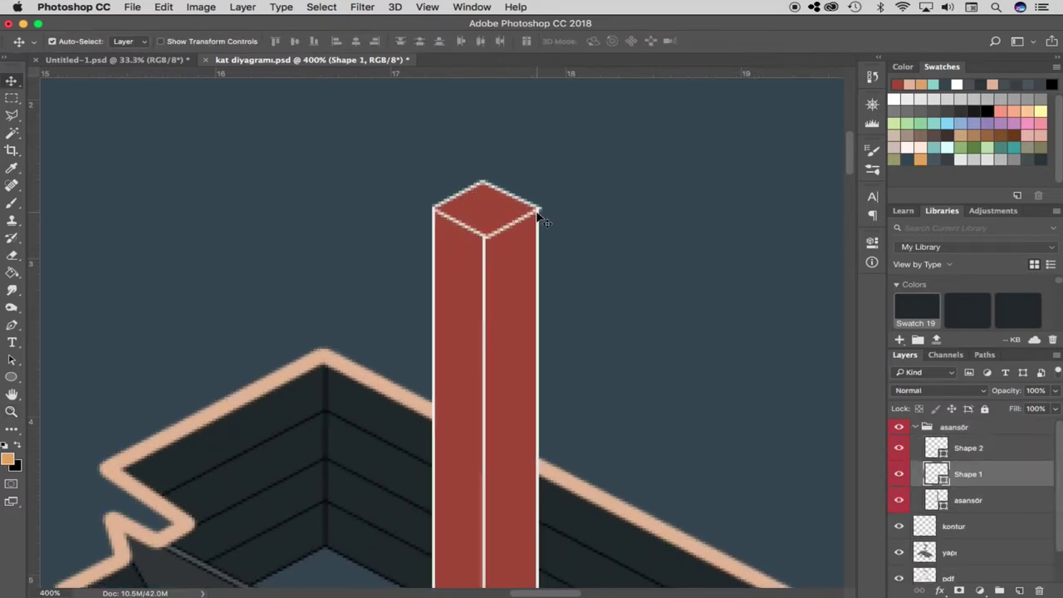
pyautogui.click(538, 249)
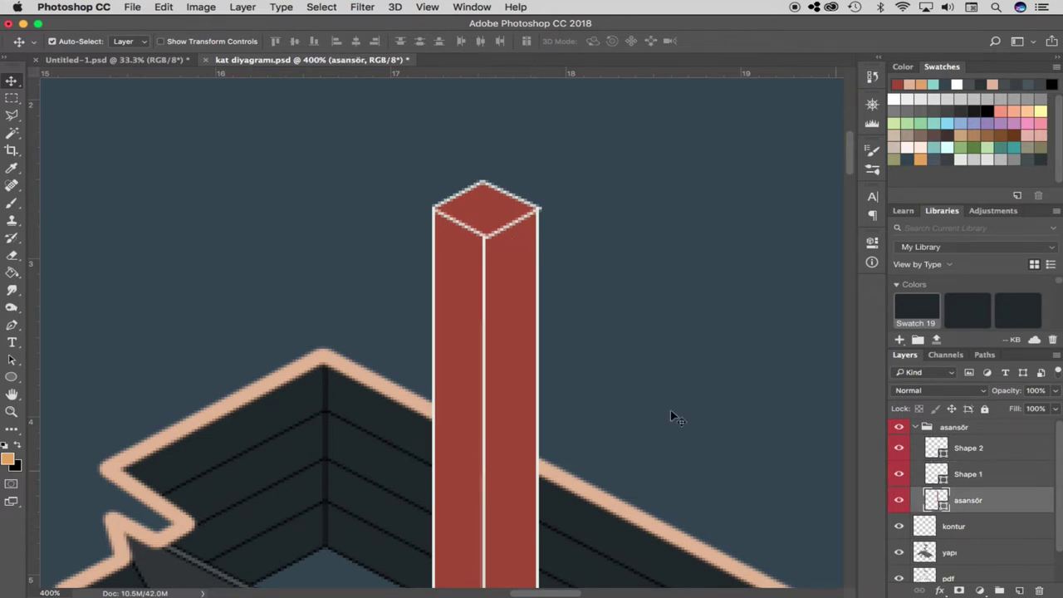
pyautogui.press('p')
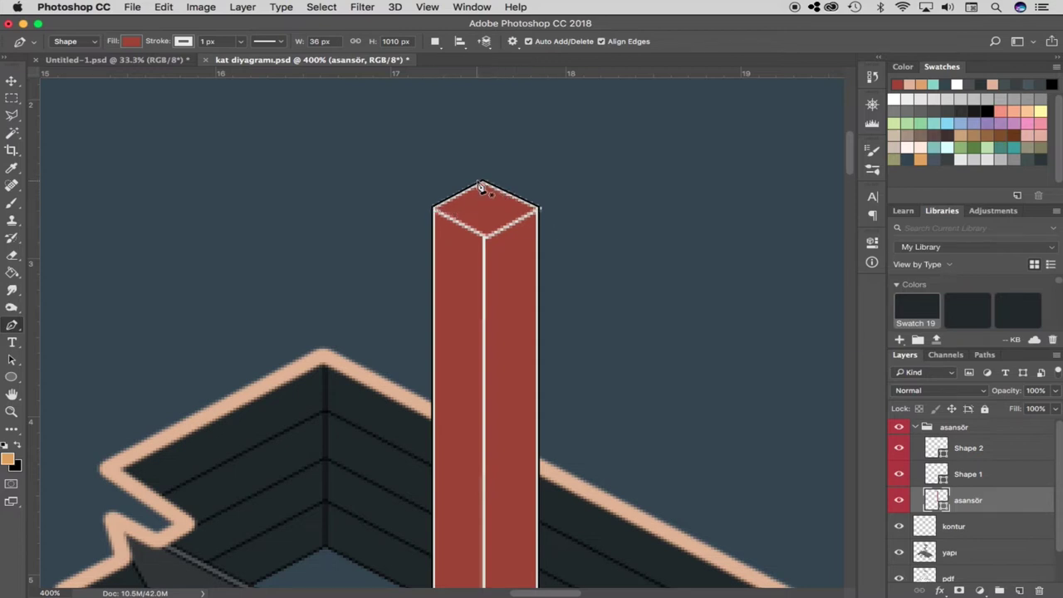
pyautogui.press('ctrl')
pyautogui.moveTo(484, 183); pyautogui.dragTo(479, 146)
pyautogui.moveTo(539, 208); pyautogui.dragTo(604, 207)
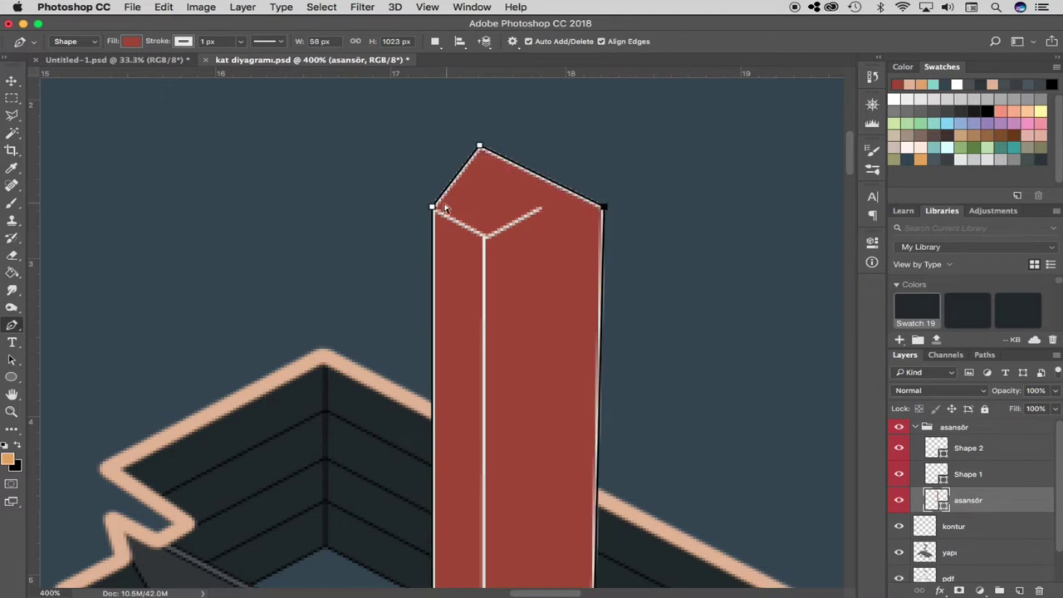
pyautogui.moveTo(431, 207); pyautogui.dragTo(368, 203)
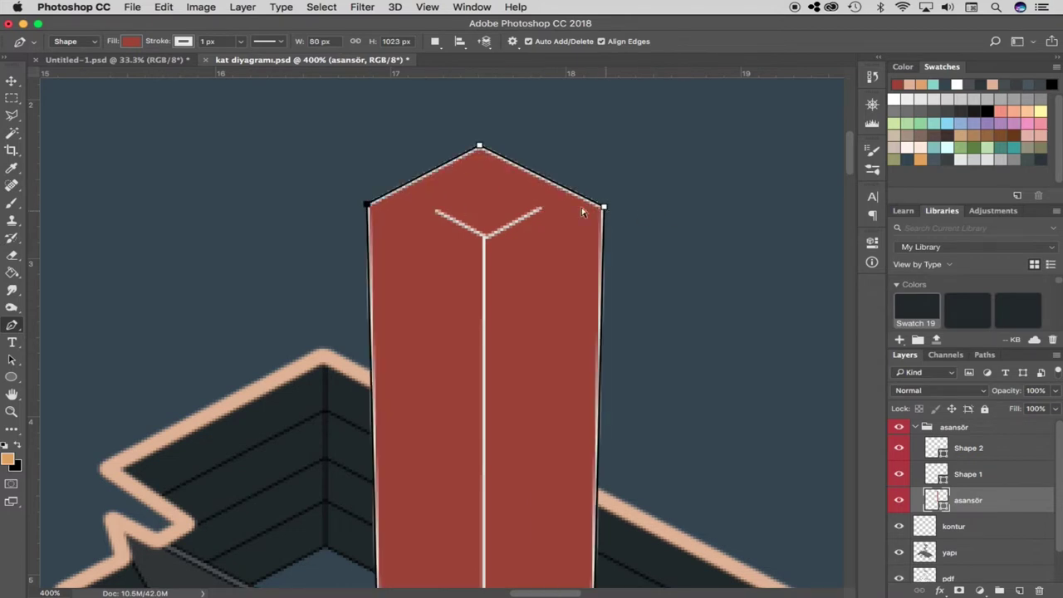
pyautogui.click(12, 80)
pyautogui.click(257, 252)
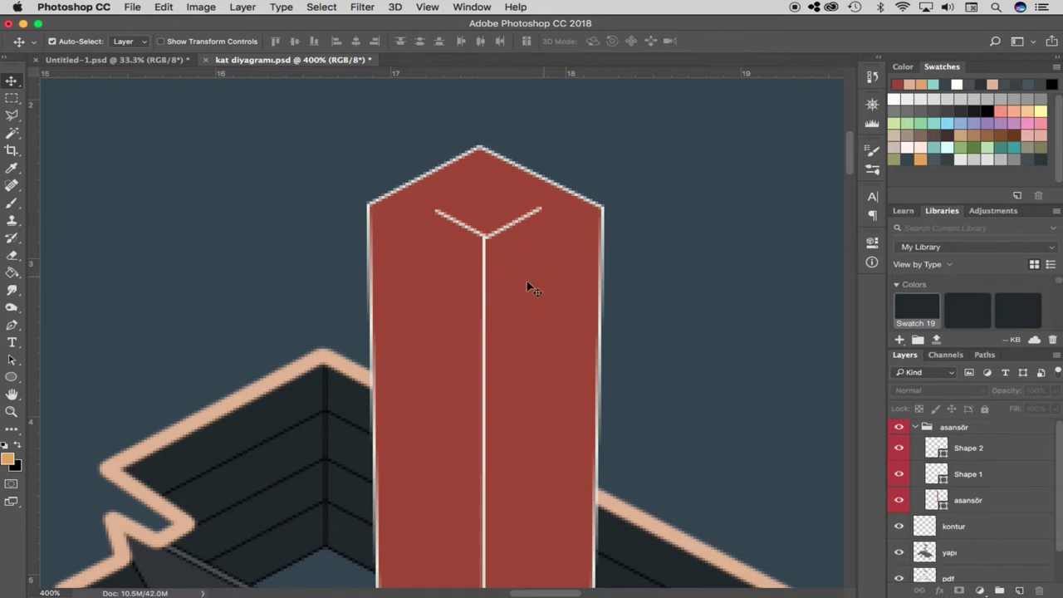
# Undo the anchor edits to restore the narrow shaft, and zoom out to the floor platforms
pyautogui.press('super+alt+z')
pyautogui.press('super+alt+z')
pyautogui.press('super+shift+z')
pyautogui.press('super+shift+z')
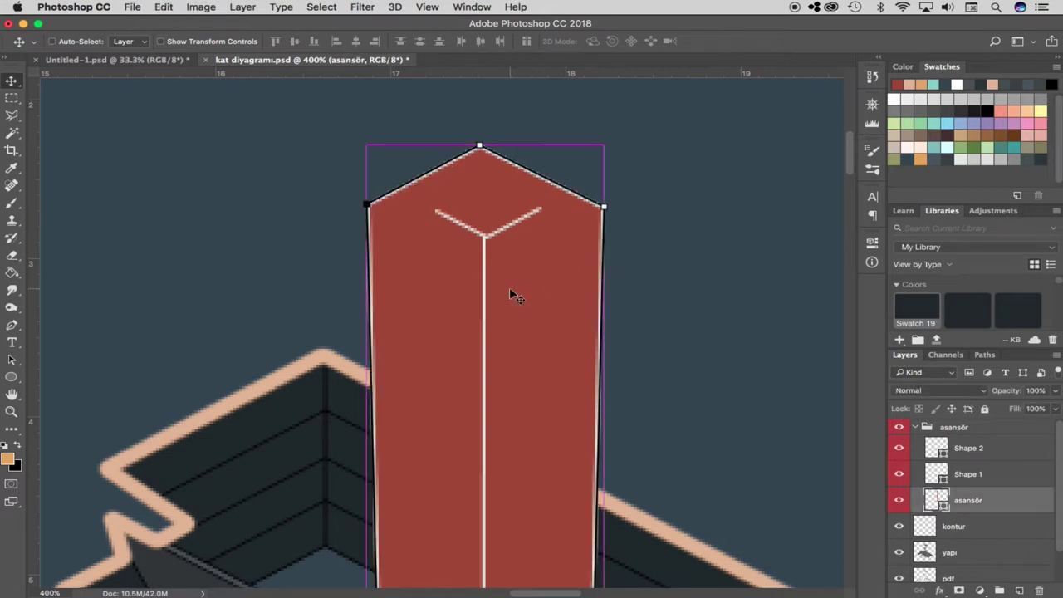
pyautogui.press('super+alt+z')
pyautogui.press('super+alt+z')
pyautogui.press('super+alt+z')
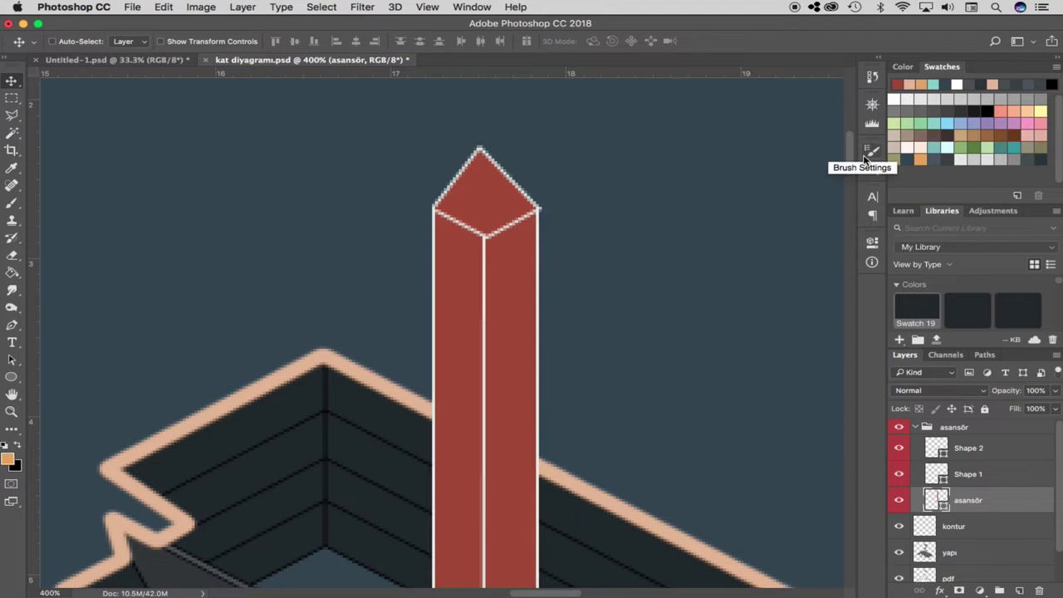
pyautogui.press('z')
pyautogui.keyDown('alt'); pyautogui.click(609, 268); pyautogui.keyUp('alt')
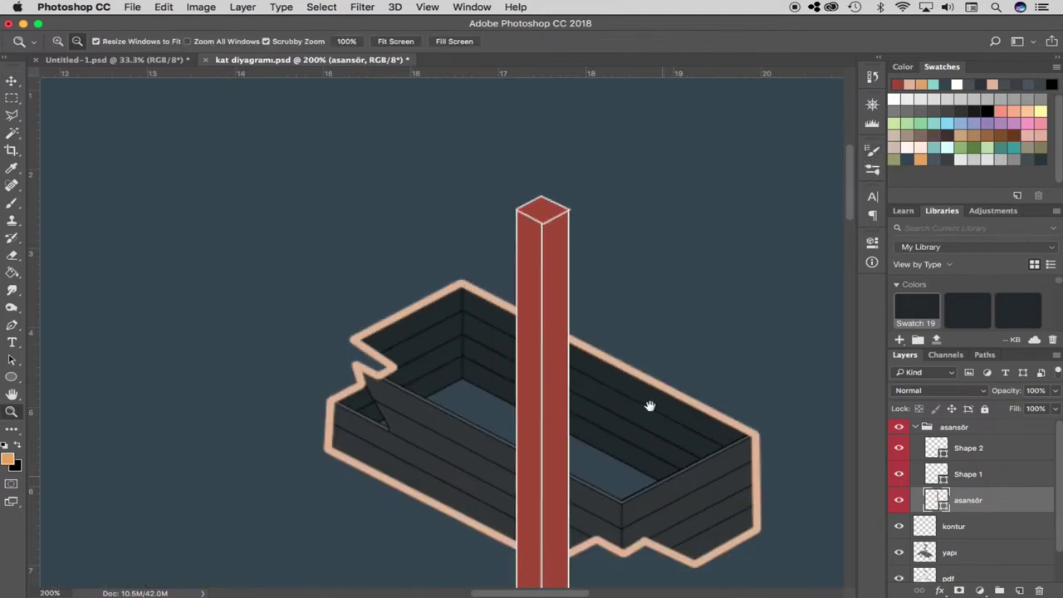
pyautogui.keyDown('alt'); pyautogui.click(616, 366); pyautogui.keyUp('alt')
pyautogui.moveTo(752, 498); pyautogui.dragTo(700, 228)
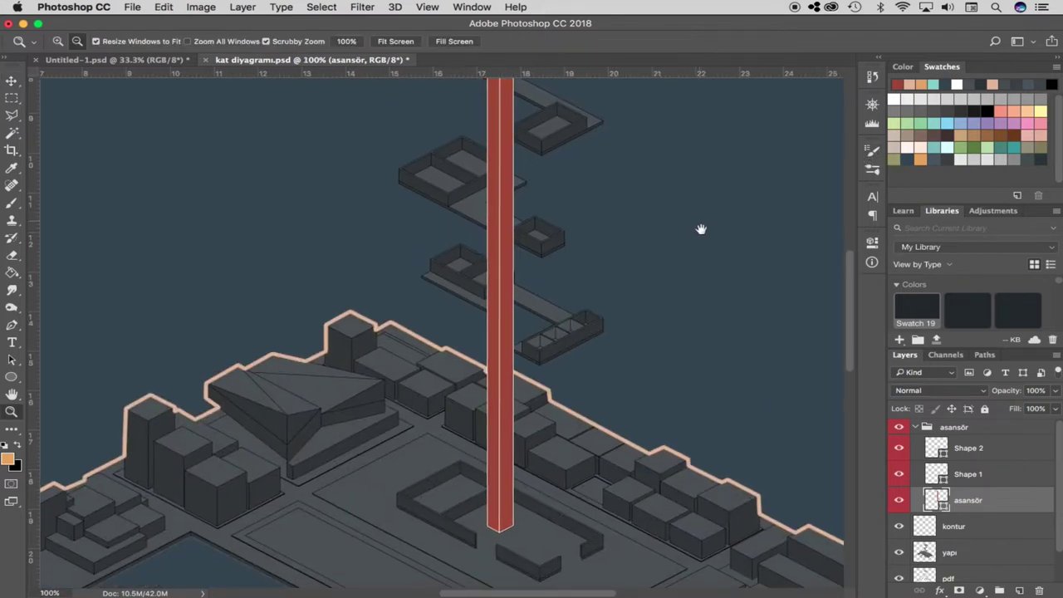
pyautogui.scroll(3, 460, 357)
pyautogui.scroll(2, 460, 357)
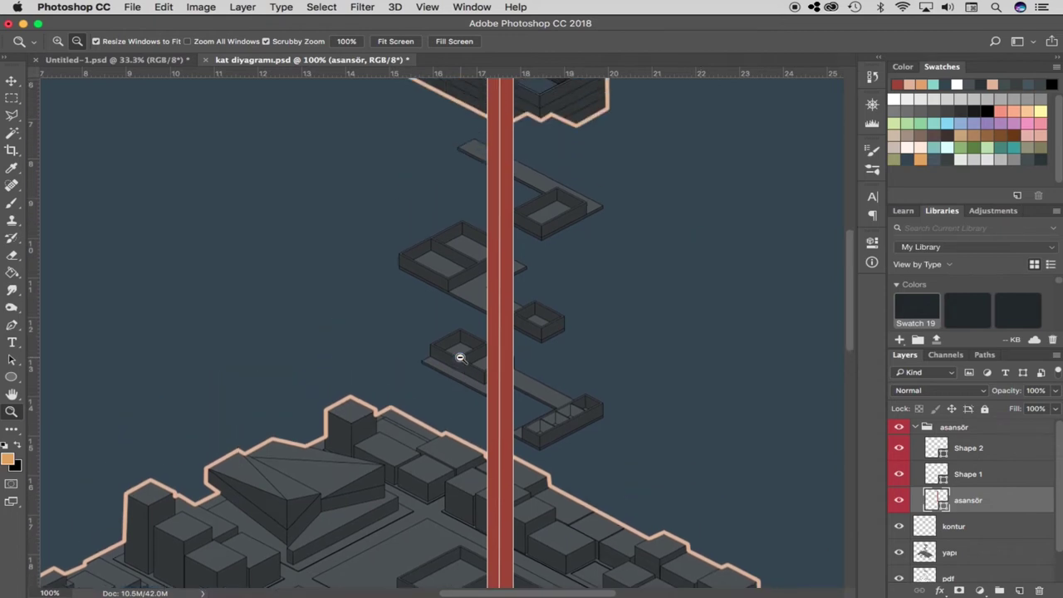
# Try lower opacities on the asansör group, settling at 73%, and check its Shape layers
pyautogui.click(963, 429)
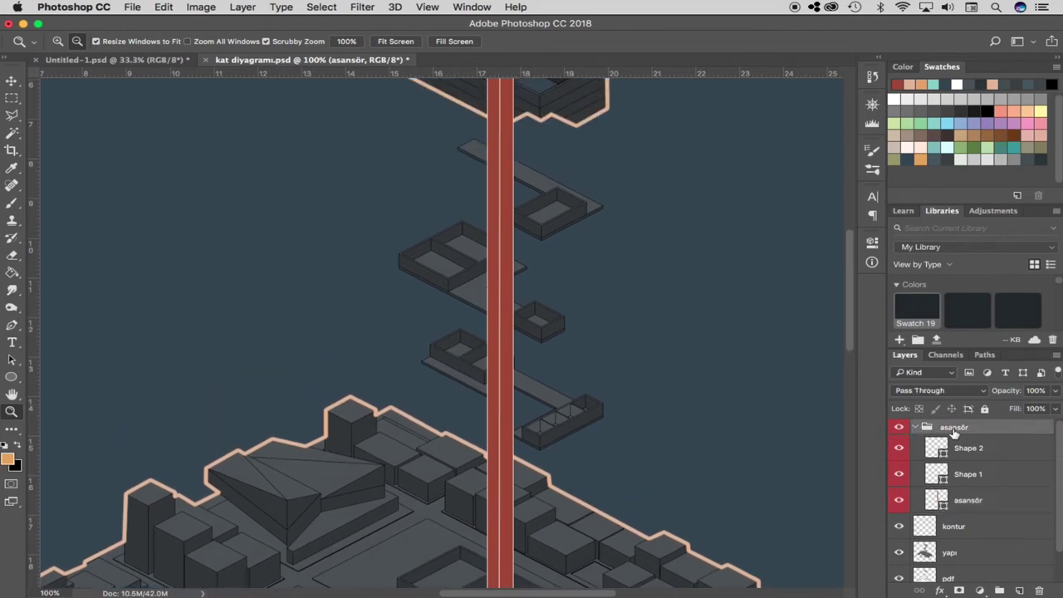
pyautogui.click(1055, 390)
pyautogui.moveTo(1052, 409)
pyautogui.mouseDown()
pyautogui.moveTo(994, 409)
pyautogui.moveTo(1027, 408)
pyautogui.mouseUp()
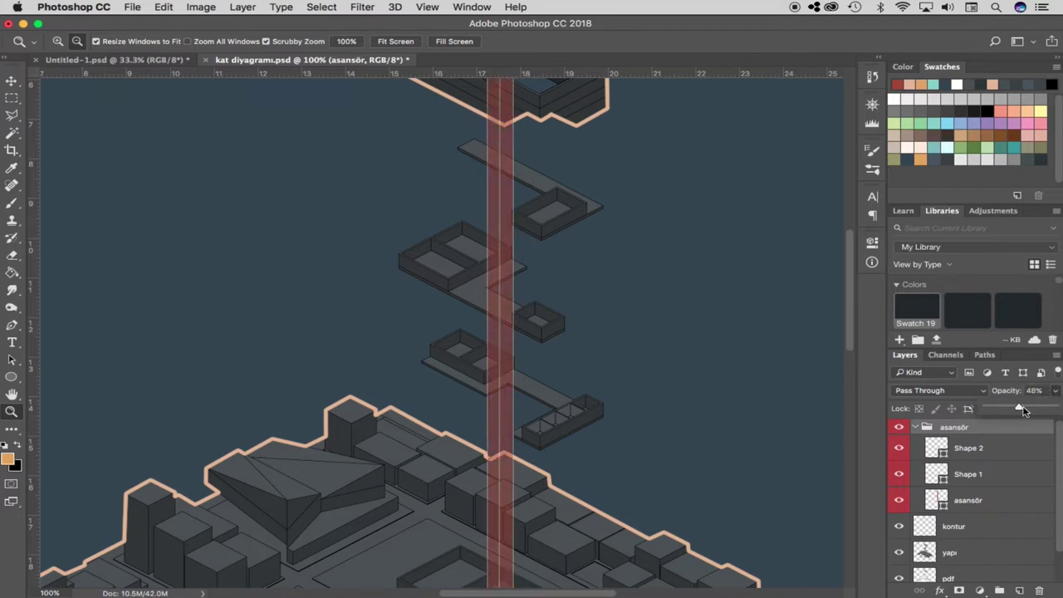
pyautogui.moveTo(1023, 409); pyautogui.dragTo(1035, 409)
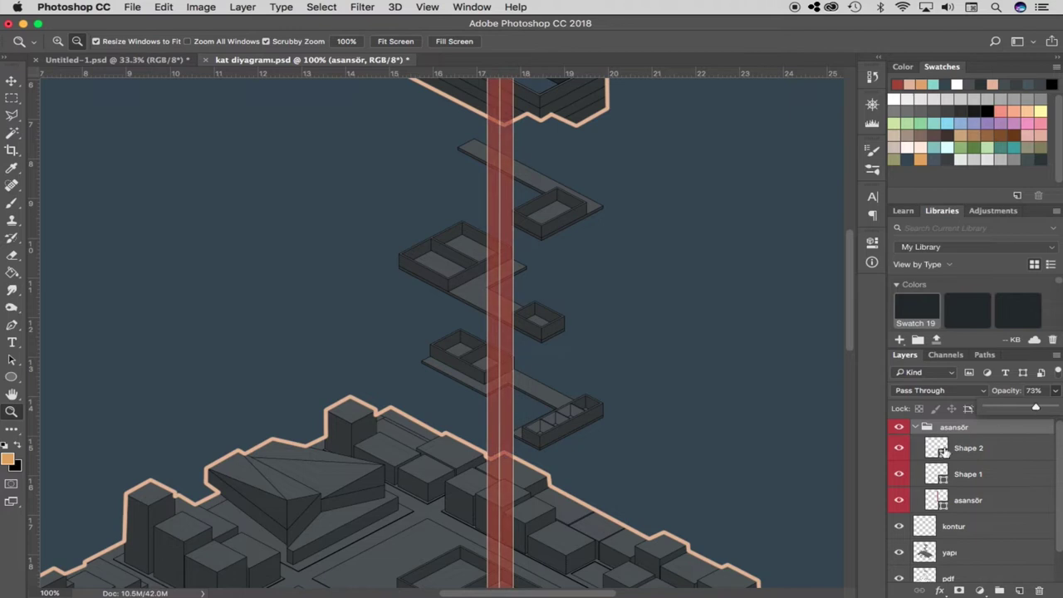
pyautogui.click(971, 449)
pyautogui.click(978, 475)
pyautogui.click(978, 503)
# Set the asansör group back to 100% opacity
pyautogui.click(954, 430)
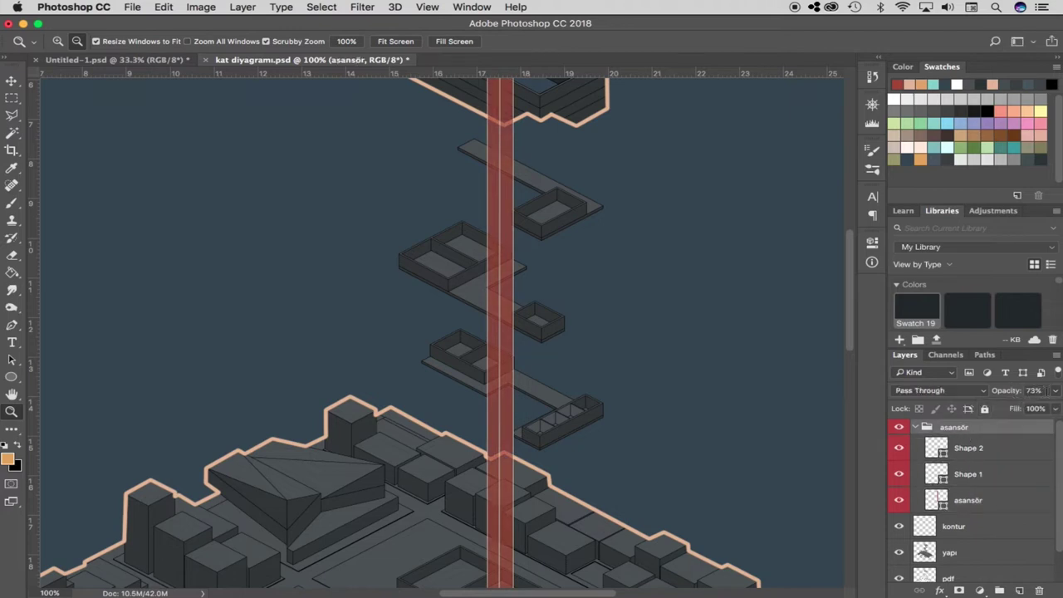
pyautogui.click(1056, 391)
pyautogui.moveTo(1036, 410); pyautogui.dragTo(1055, 408)
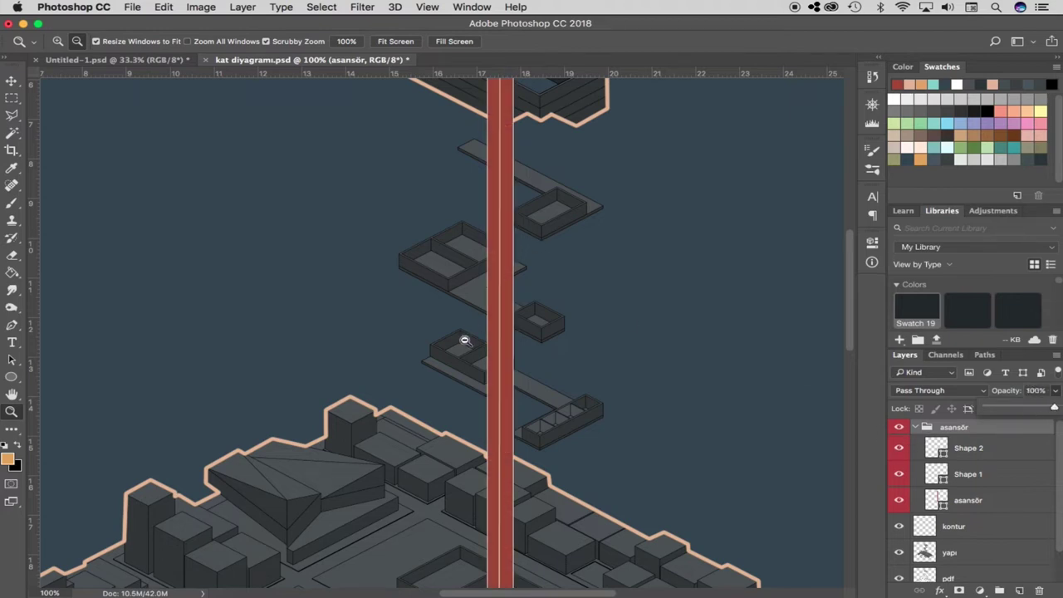
pyautogui.click(495, 391)
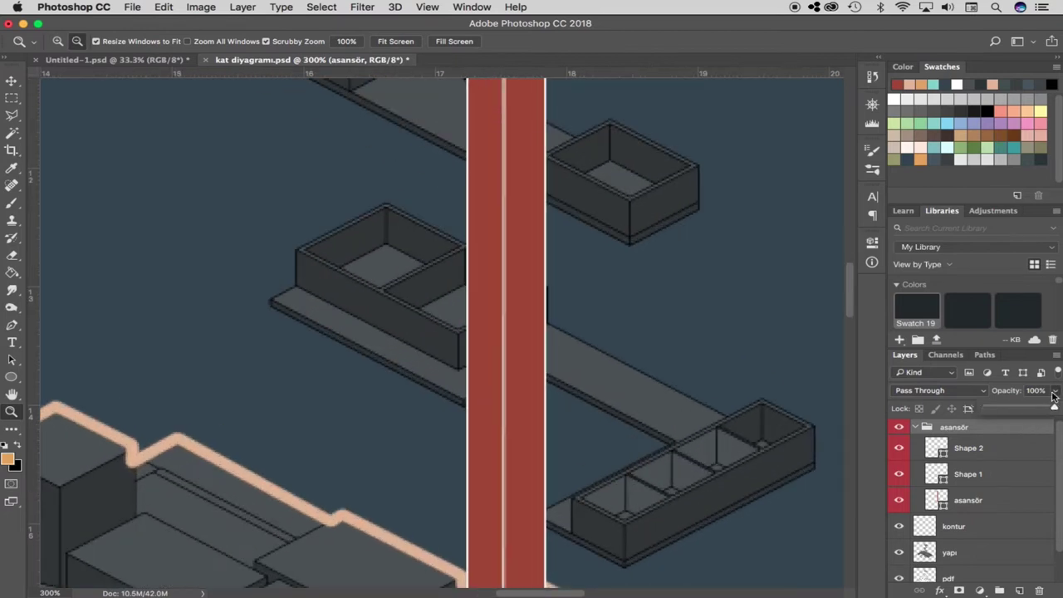
# Lower the asansör group's opacity to 45% and zoom around the floors to check it
pyautogui.moveTo(1053, 409); pyautogui.dragTo(1018, 408)
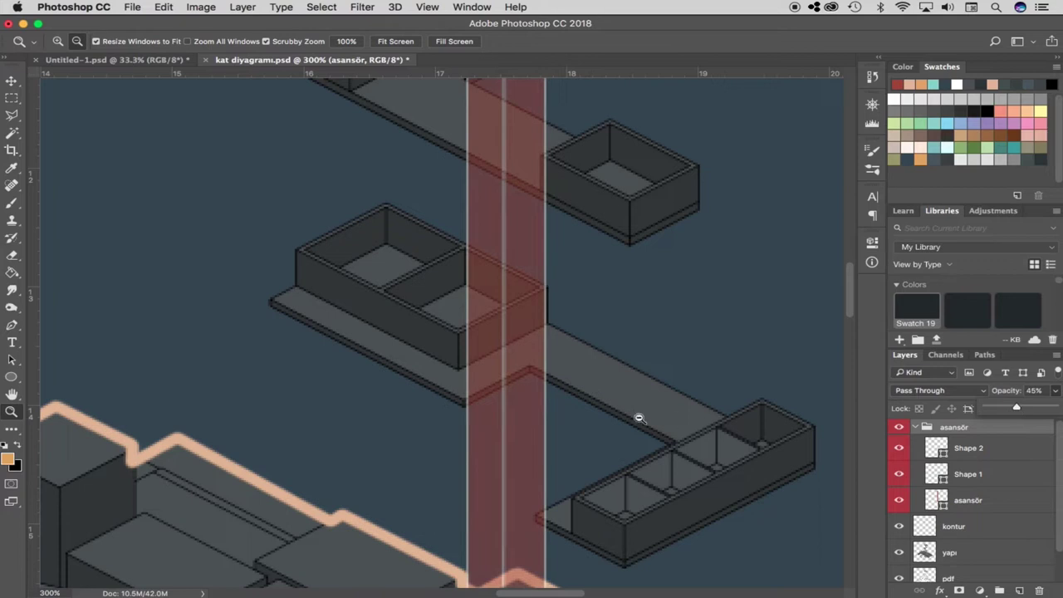
pyautogui.scroll(-10, 648, 431)
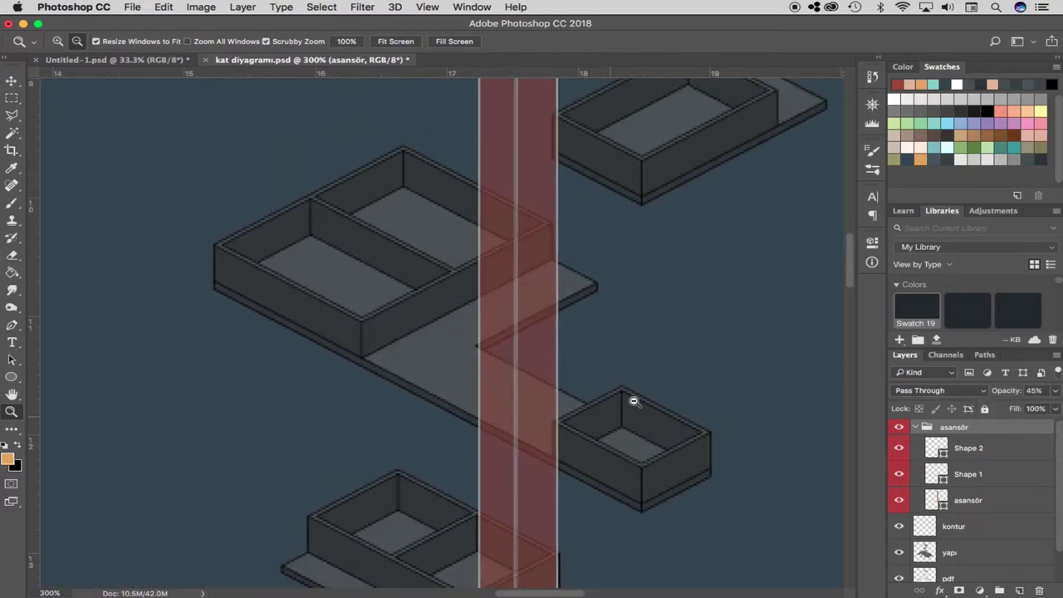
pyautogui.scroll(2, 631, 373)
pyautogui.scroll(5, 626, 340)
pyautogui.scroll(3, 564, 249)
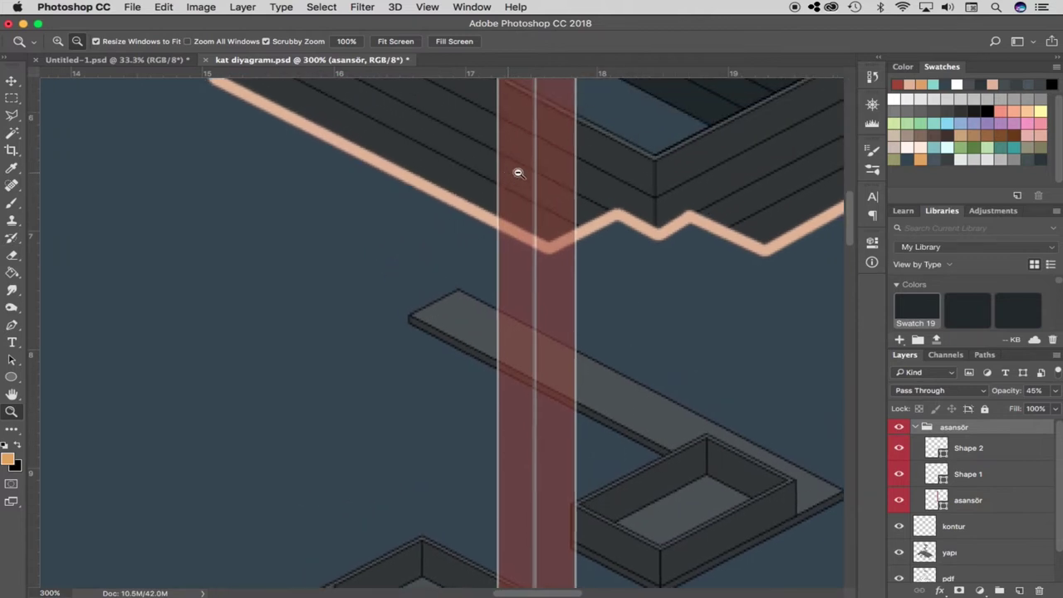
pyautogui.scroll(5, 518, 172)
pyautogui.keyDown('alt'); pyautogui.click(444, 247); pyautogui.keyUp('alt')
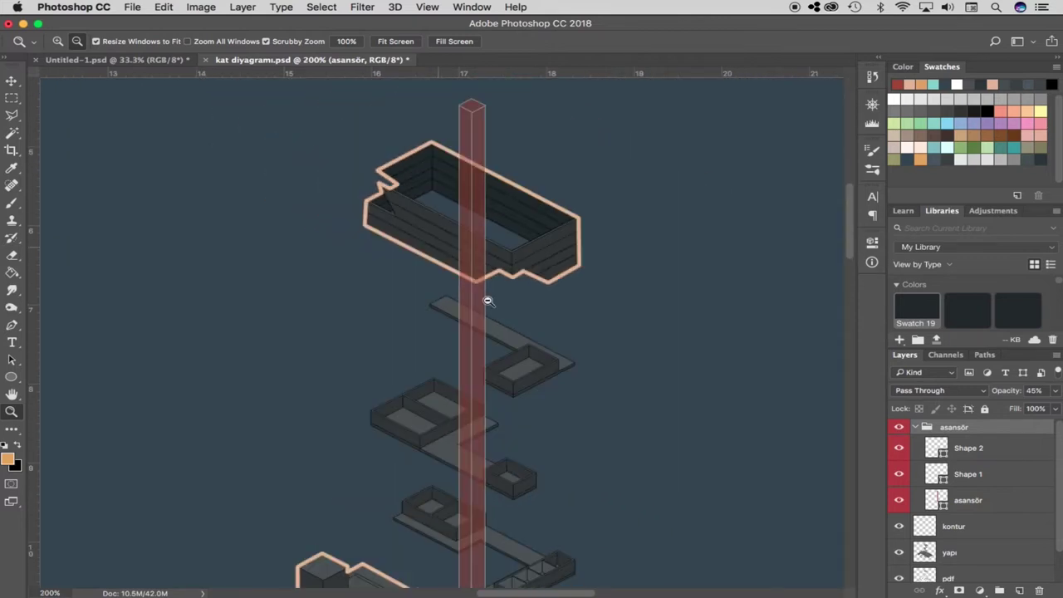
pyautogui.scroll(-3, 515, 282)
pyautogui.keyDown('alt'); pyautogui.click(582, 357); pyautogui.keyUp('alt')
pyautogui.scroll(-2, 607, 368)
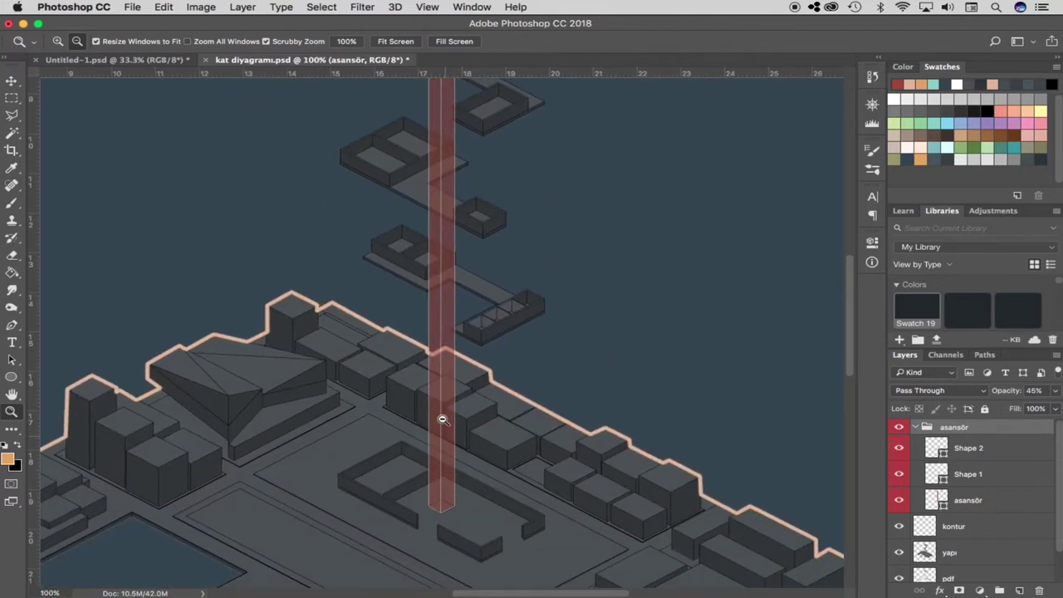
pyautogui.click(416, 282)
pyautogui.click(417, 282)
# Rasterize the three shaft layers, Shape 2 through asansör
pyautogui.click(970, 449)
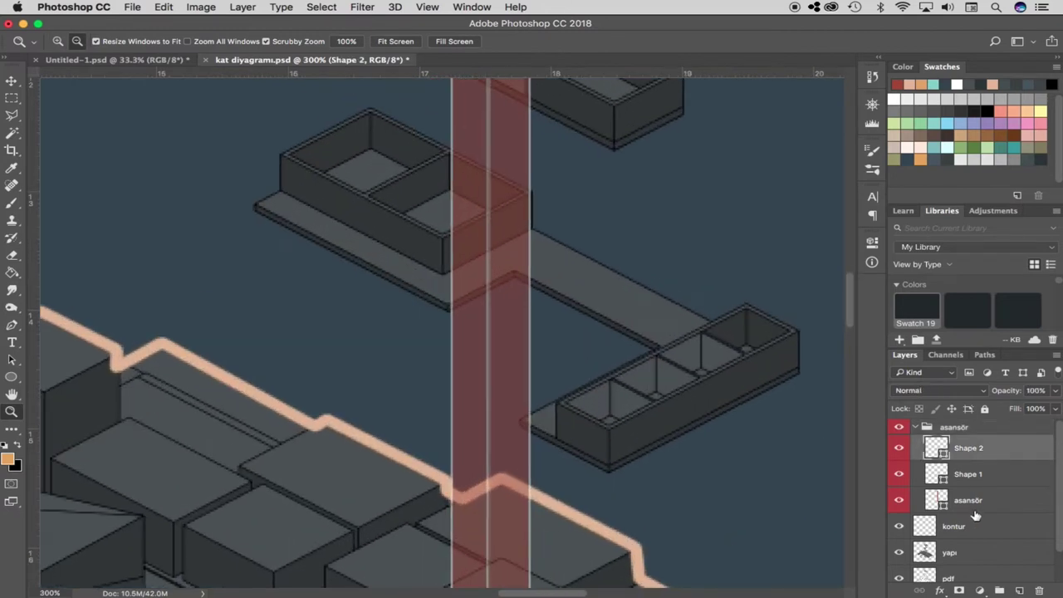
pyautogui.keyDown('shift'); pyautogui.click(982, 503); pyautogui.keyUp('shift')
pyautogui.rightClick(990, 454)
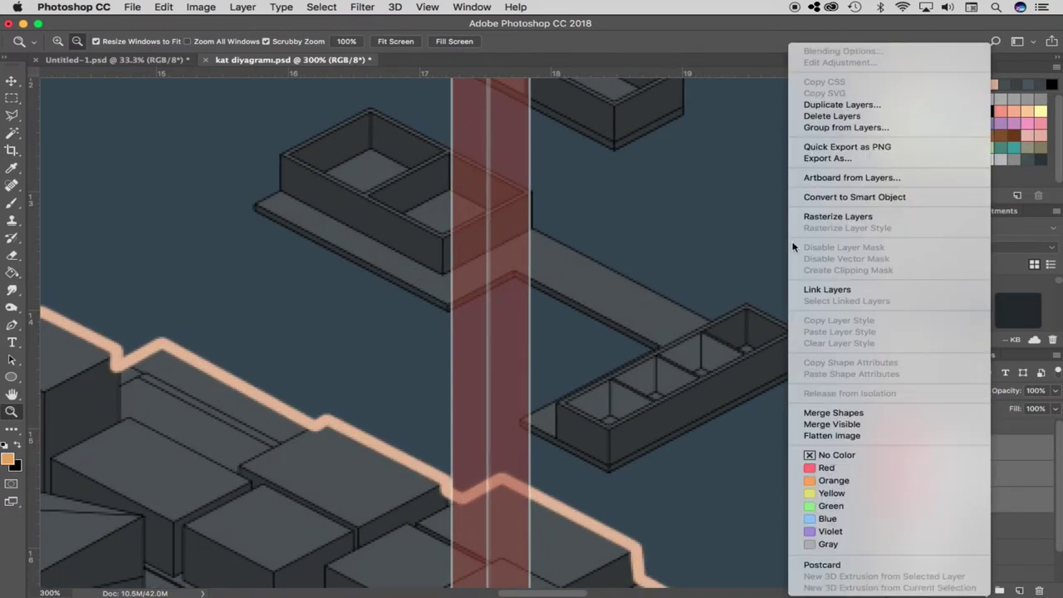
pyautogui.click(835, 215)
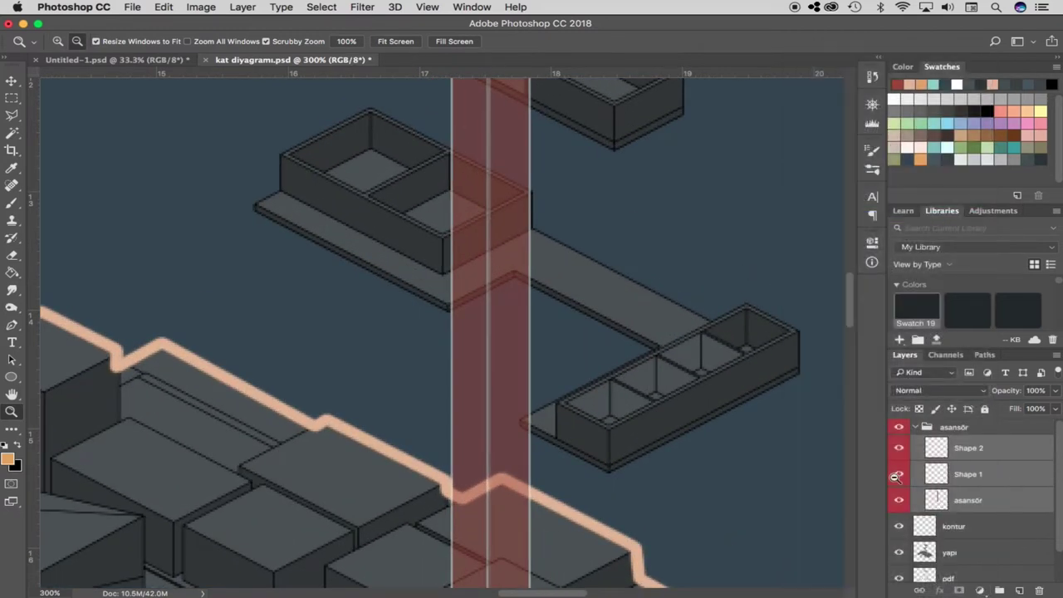
# Merge the three rasterized shaft layers into a single Shape 2 layer
pyautogui.click(973, 455)
pyautogui.keyDown('shift'); pyautogui.click(977, 502); pyautogui.keyUp('shift')
pyautogui.rightClick(982, 454)
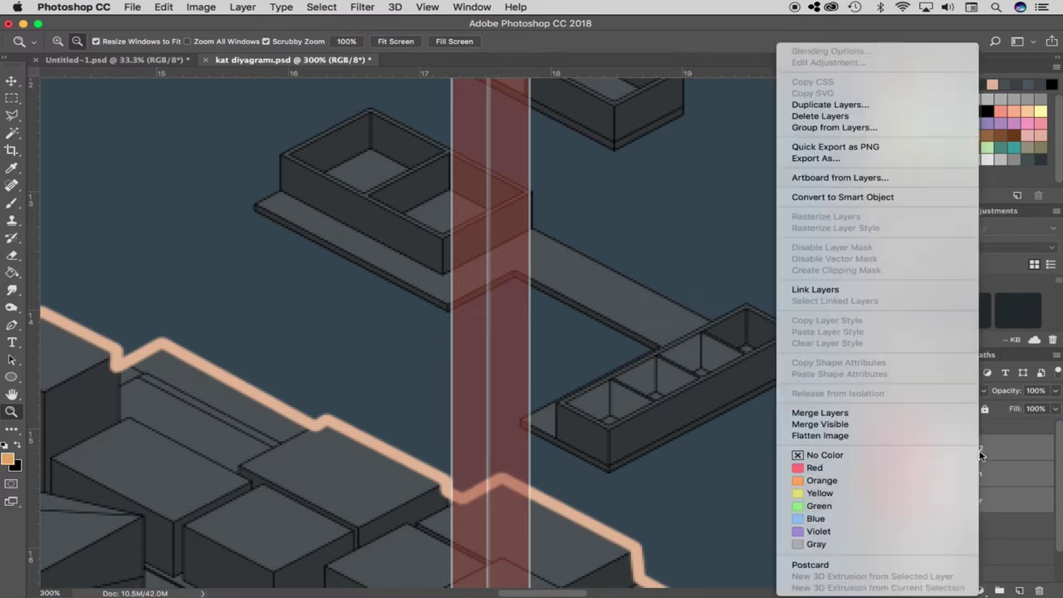
pyautogui.click(819, 412)
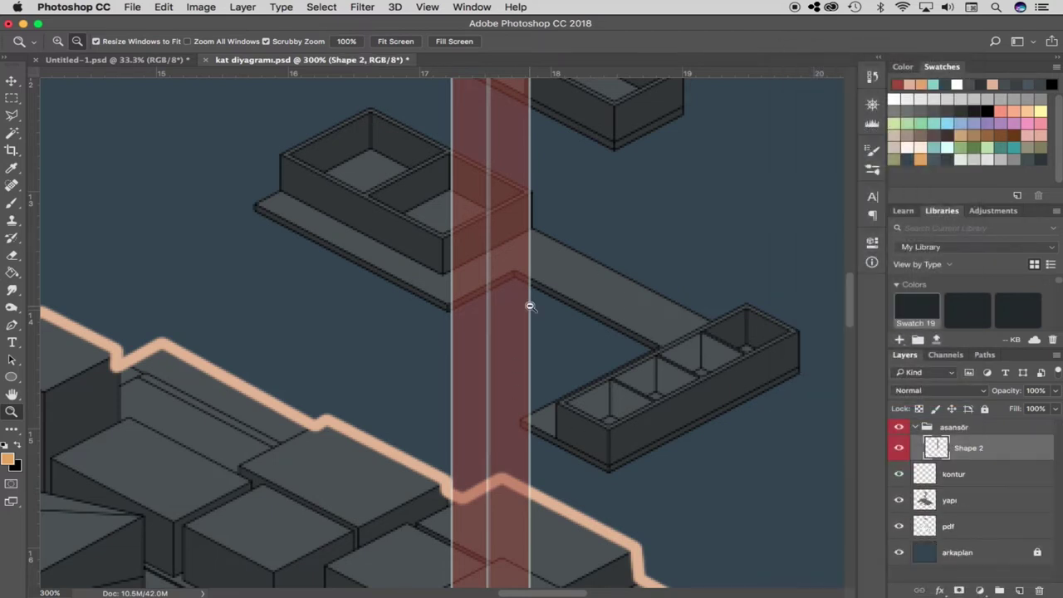
# Delete the part of the red column that overlaps the floor slab, using a Polygonal Lasso selection
pyautogui.press('l')
pyautogui.scroll(2, 605, 351)
pyautogui.scroll(5, 507, 257)
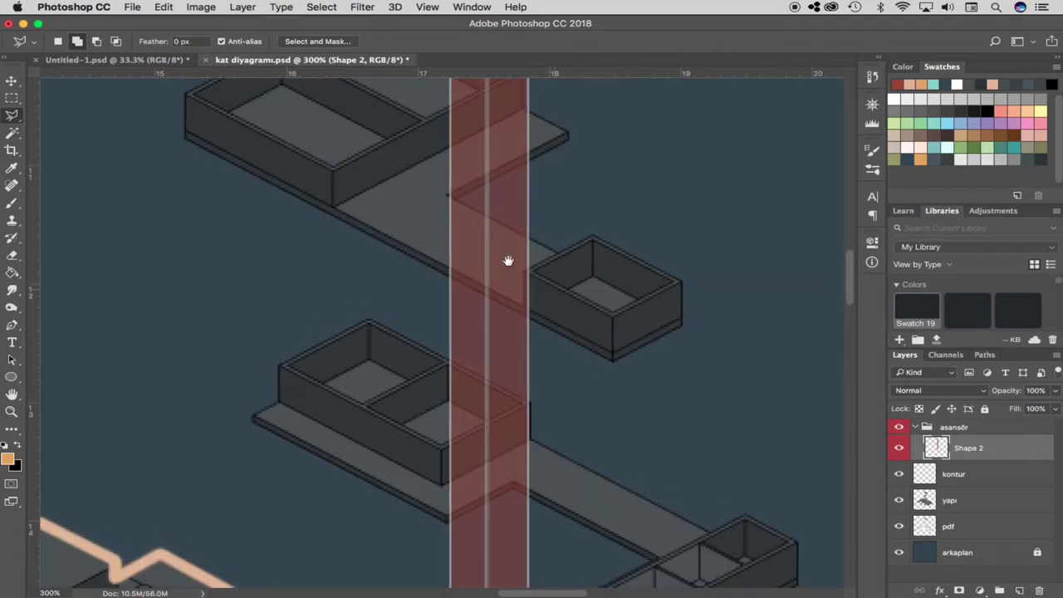
pyautogui.click(448, 197)
pyautogui.click(565, 255)
pyautogui.click(538, 320)
pyautogui.click(417, 255)
pyautogui.click(448, 196)
pyautogui.press('Delete')
pyautogui.hotkey('ctrl', 'd')
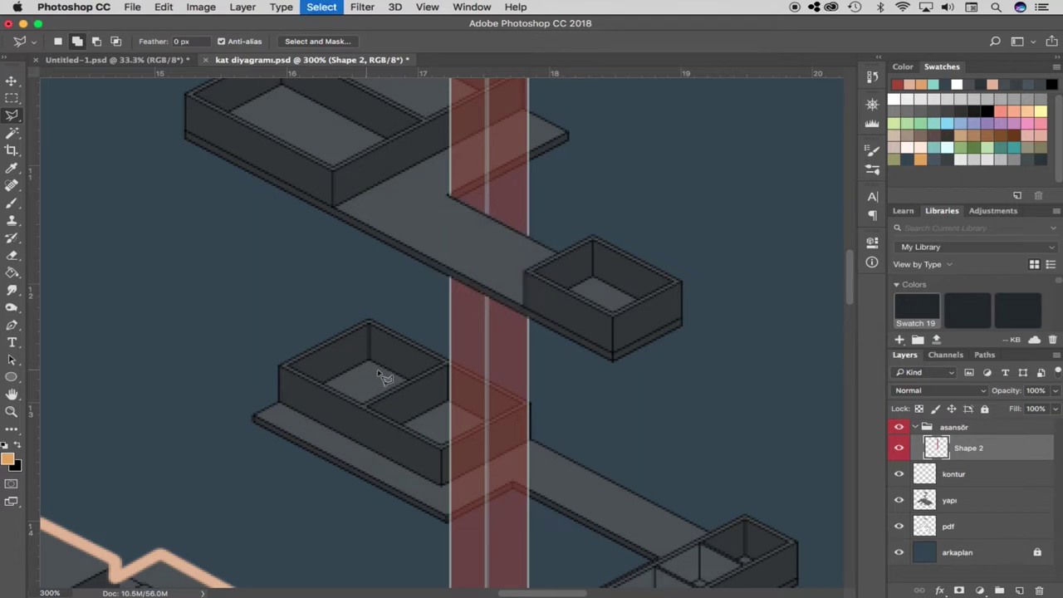
# Select the asansör group and zoom out to view the whole tower
pyautogui.press('z')
pyautogui.click(968, 429)
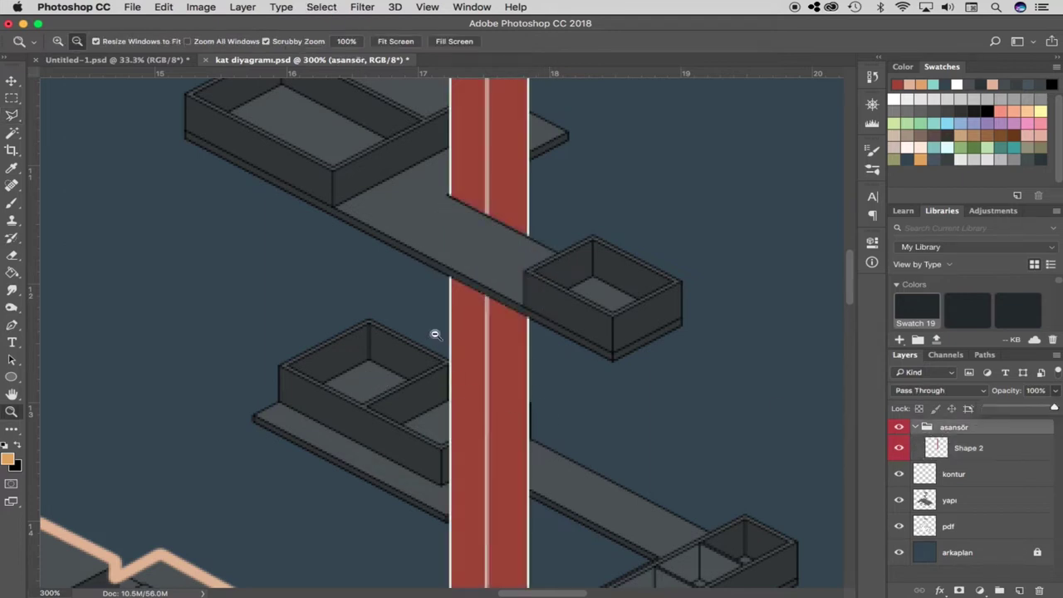
pyautogui.moveTo(510, 348); pyautogui.dragTo(481, 229)
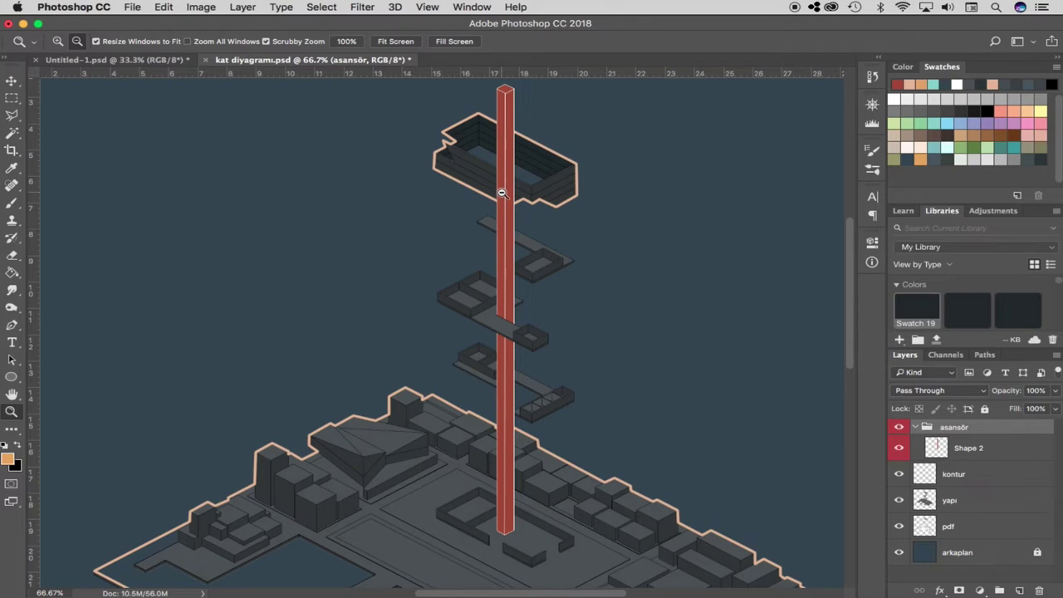
# Set the asansör group to 45% opacity and zoom in toward the floor slabs
pyautogui.press('4')
pyautogui.press('5')
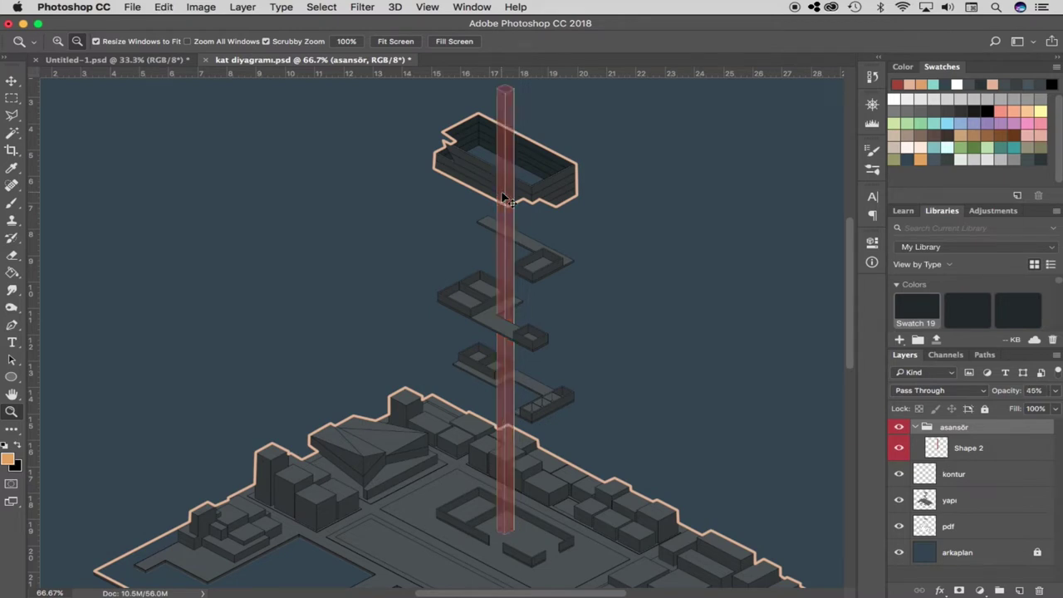
pyautogui.hotkey('ctrl', 'z')
pyautogui.hotkey('ctrl', 'z')
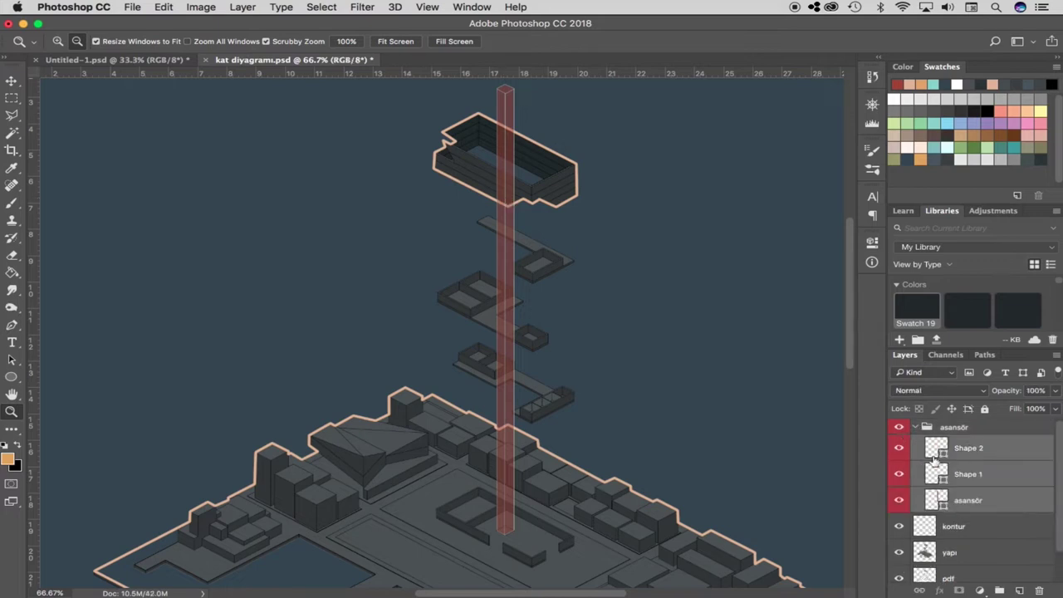
pyautogui.click(961, 427)
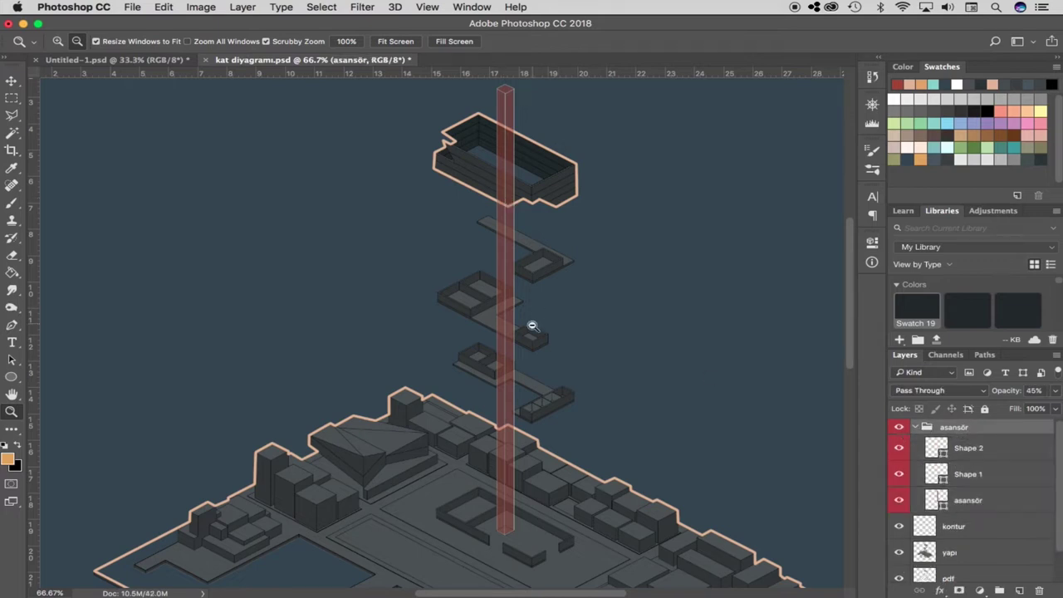
pyautogui.click(504, 332)
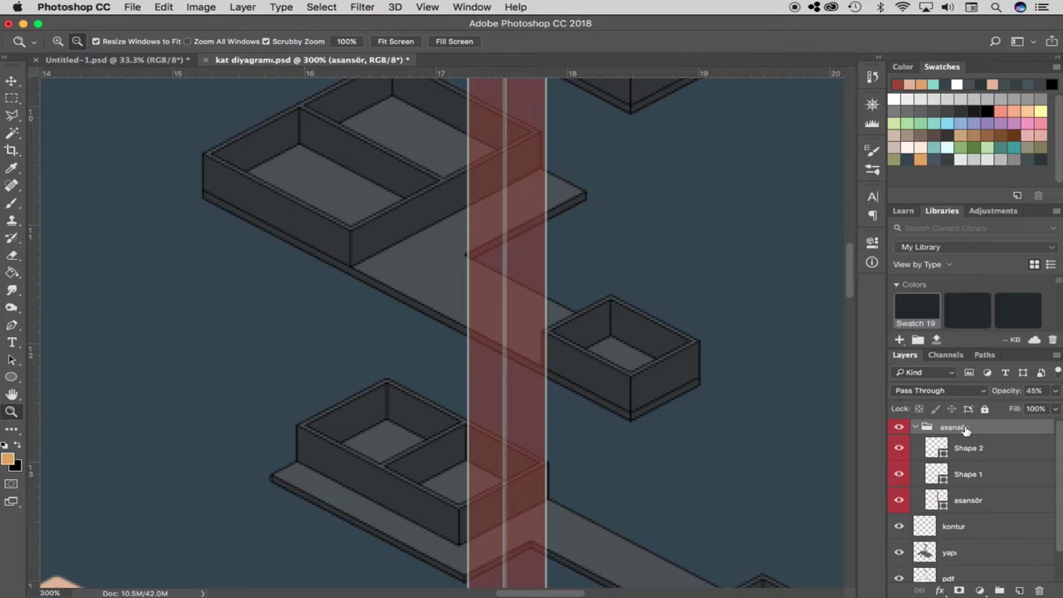
# Add a layer mask to the asansör group and marquee the area where the shaft crosses the slab
pyautogui.click(958, 588)
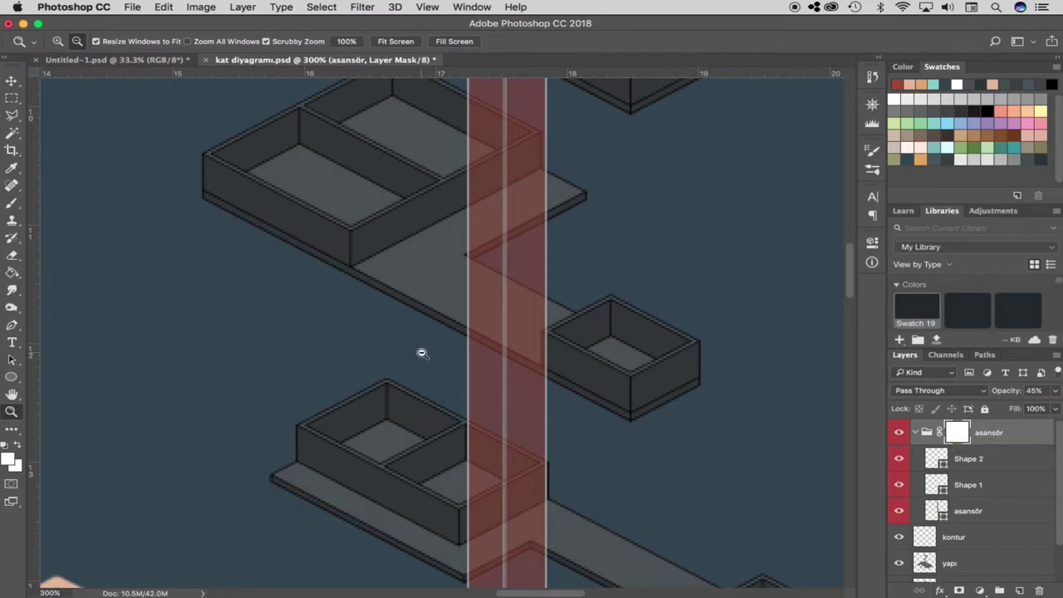
pyautogui.press('m')
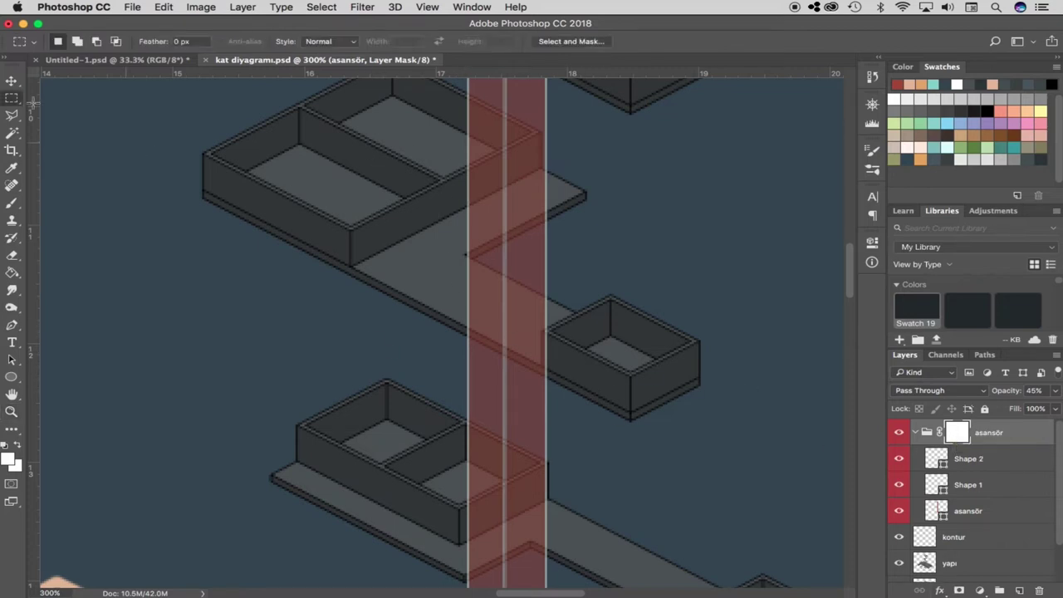
pyautogui.moveTo(431, 158); pyautogui.dragTo(581, 386)
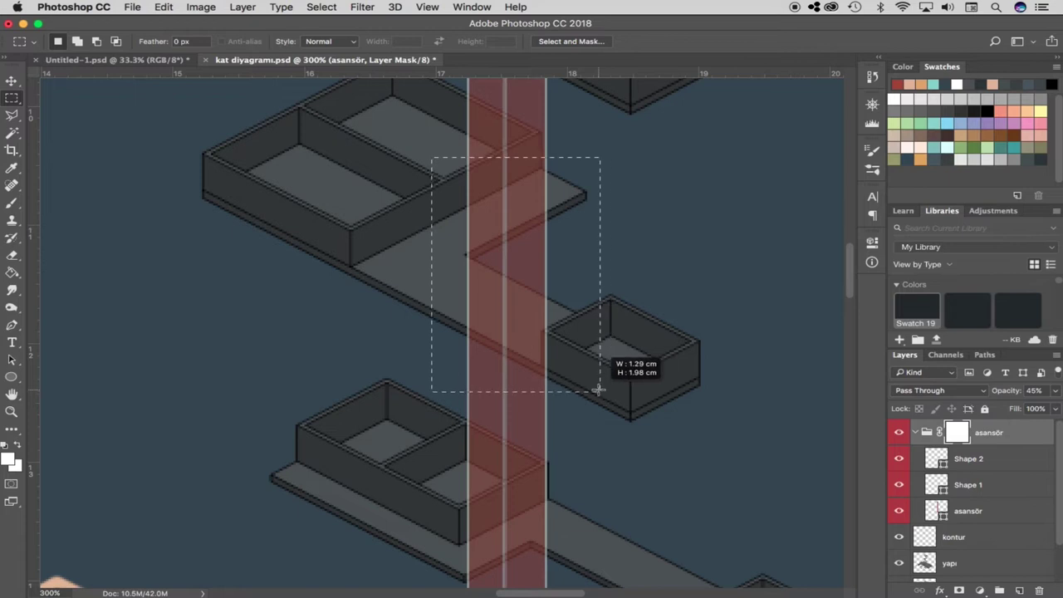
pyautogui.moveTo(581, 386); pyautogui.dragTo(582, 384)
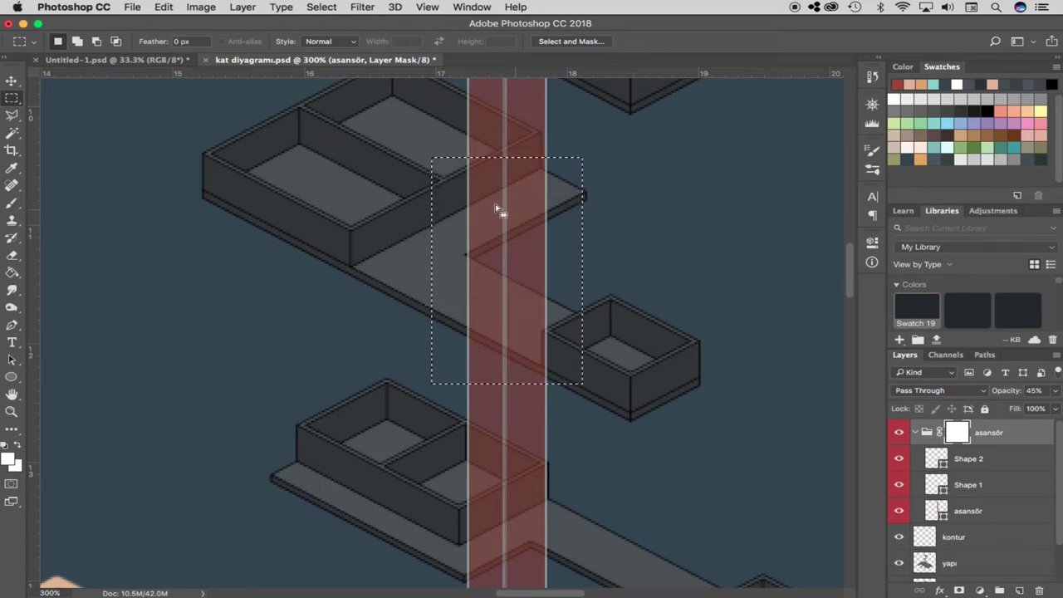
# Fill the marqueed mask area with black and raise the group's opacity to 100%
pyautogui.click(23, 446)
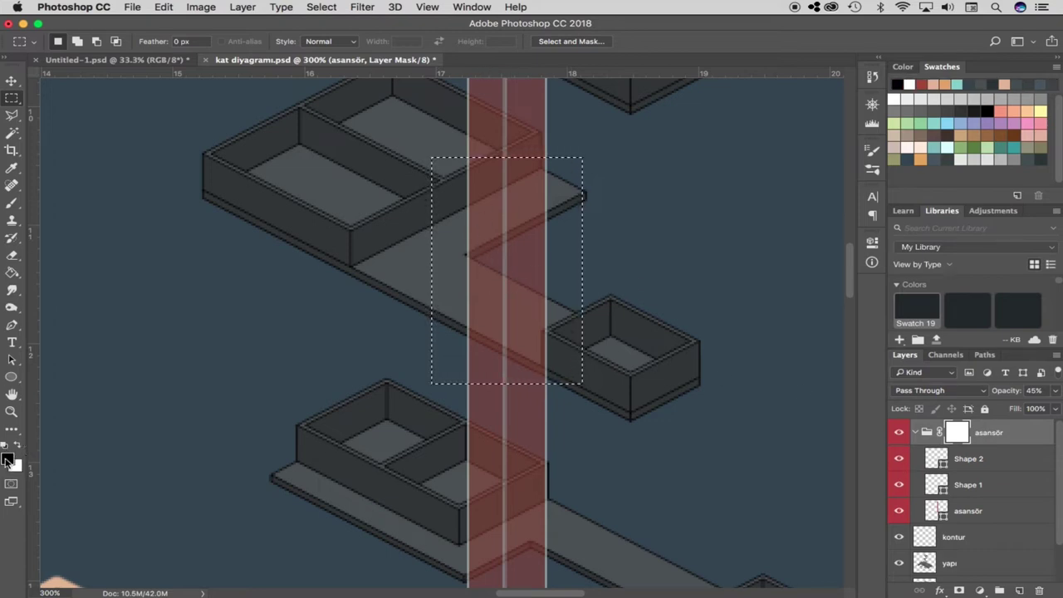
pyautogui.press('g')
pyautogui.click(526, 267)
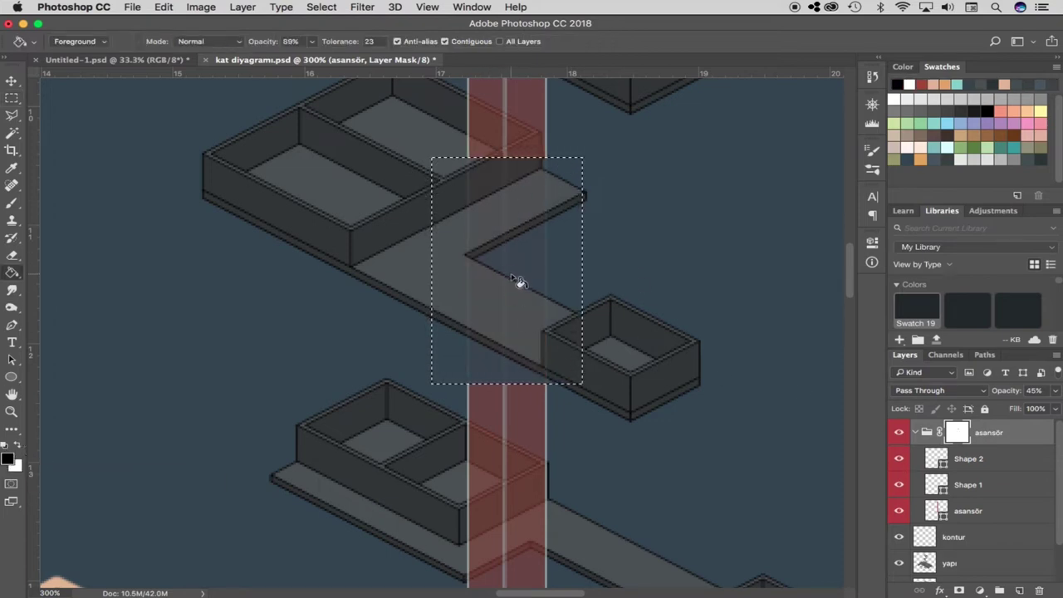
pyautogui.click(1055, 390)
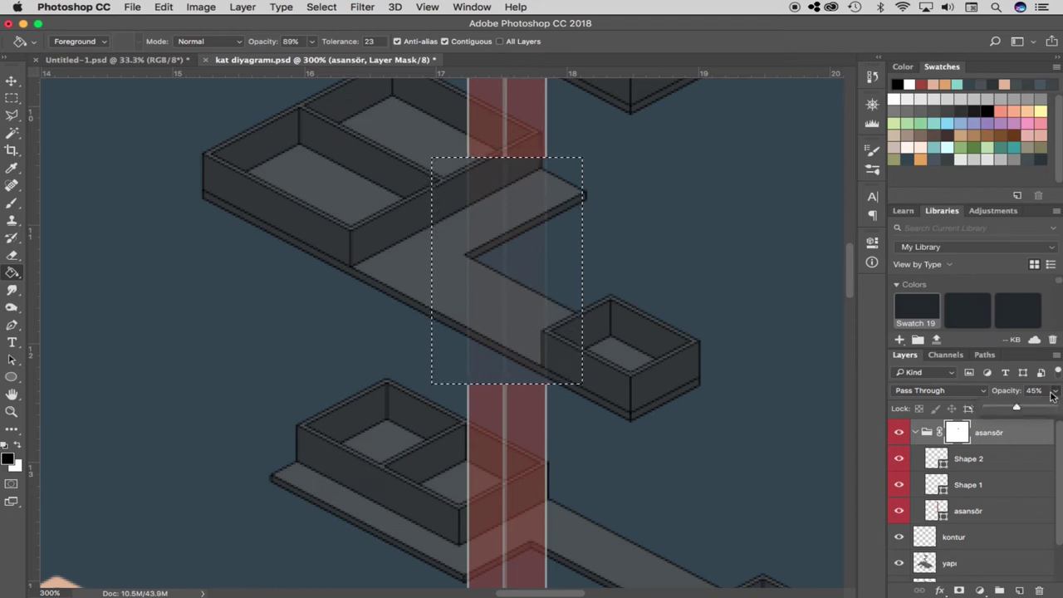
pyautogui.moveTo(1020, 408); pyautogui.dragTo(1053, 408)
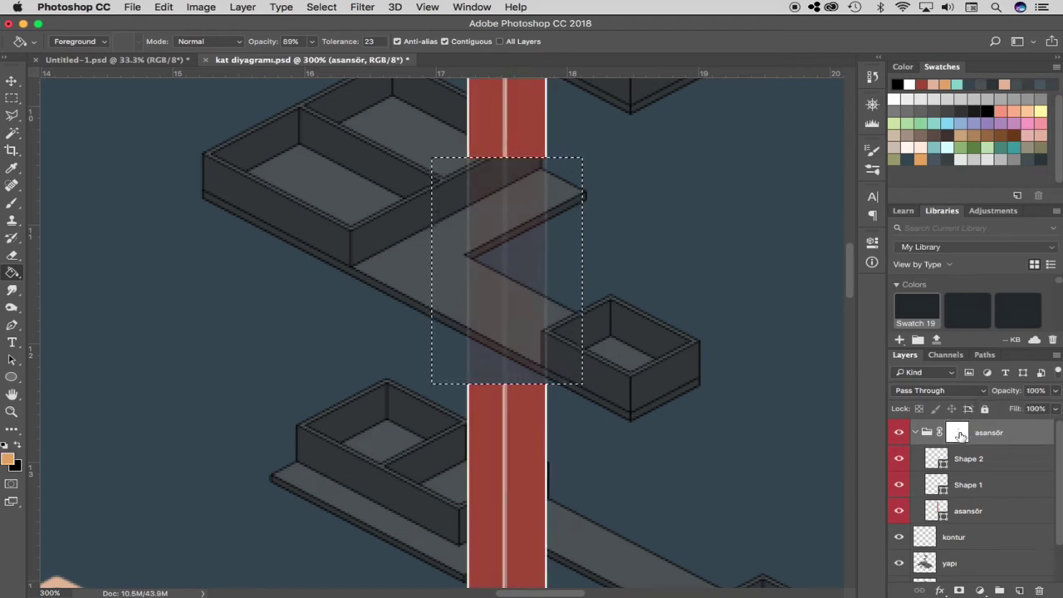
pyautogui.press('0')
pyautogui.click(498, 263)
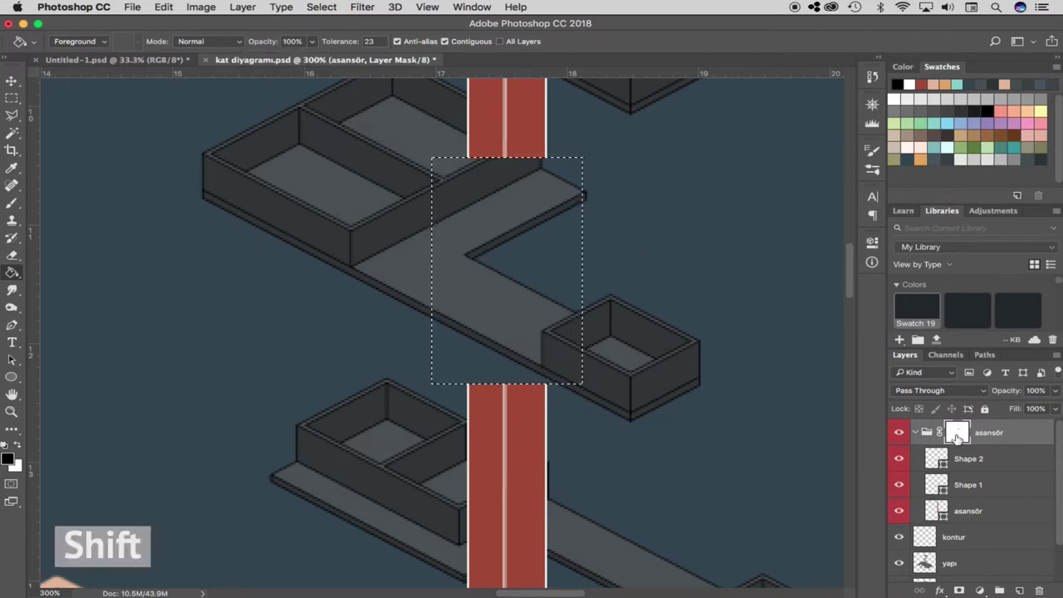
# Toggle the mask off and on to compare, then discard the black fill and deselect
pyautogui.keyDown('shift'); pyautogui.click(957, 433); pyautogui.keyUp('shift')
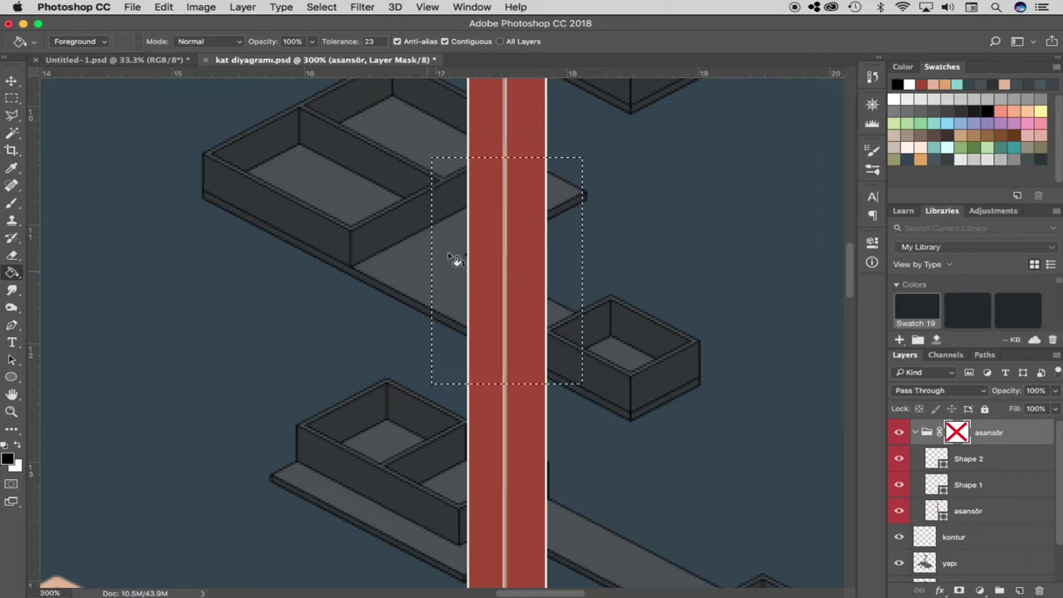
pyautogui.keyDown('shift'); pyautogui.click(955, 433); pyautogui.keyUp('shift')
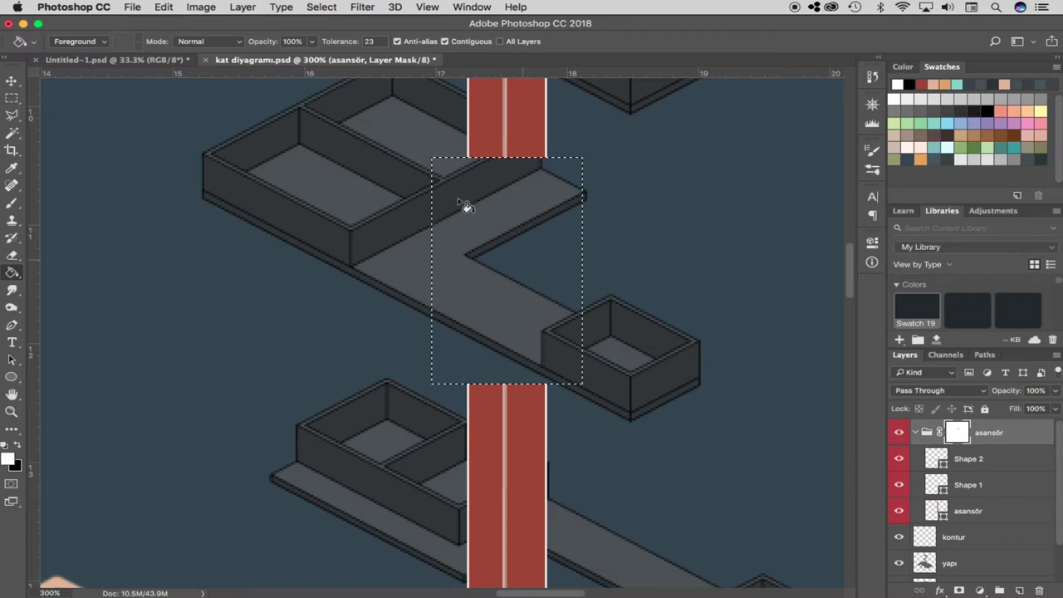
pyautogui.click(506, 273)
pyautogui.hotkey('ctrl', 'd')
pyautogui.press('z')
# Bring up the group's opacity control and target the group content instead of its mask
pyautogui.scroll(-1, 544, 323)
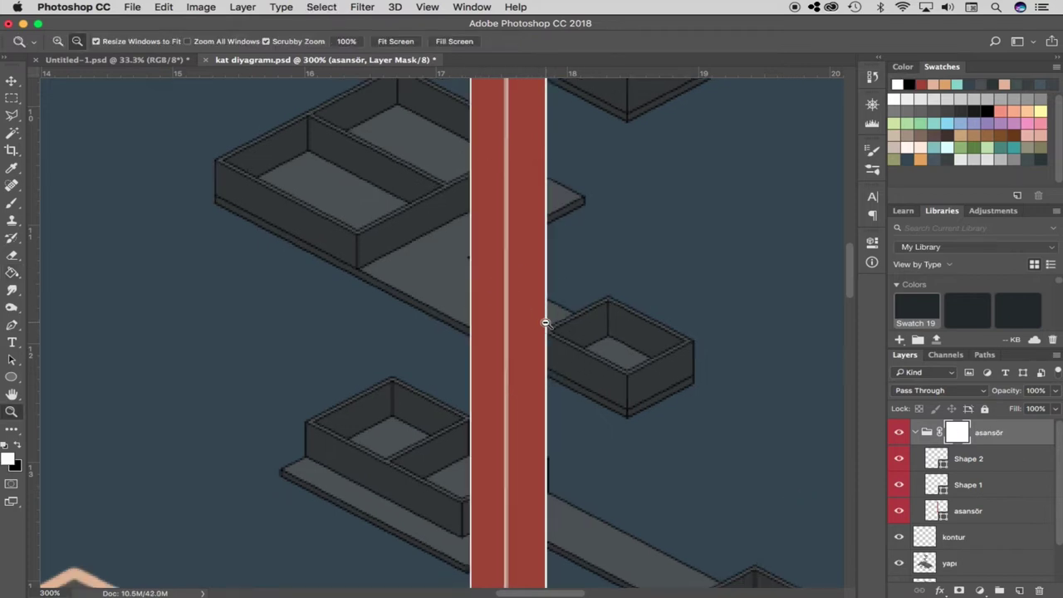
pyautogui.scroll(-2, 545, 322)
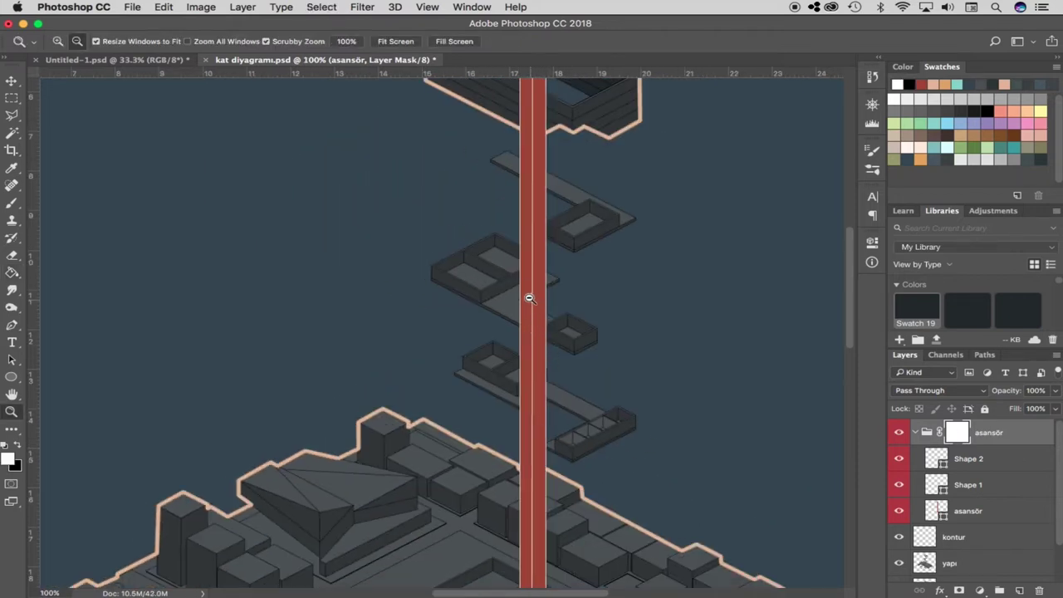
pyautogui.scroll(2, 528, 298)
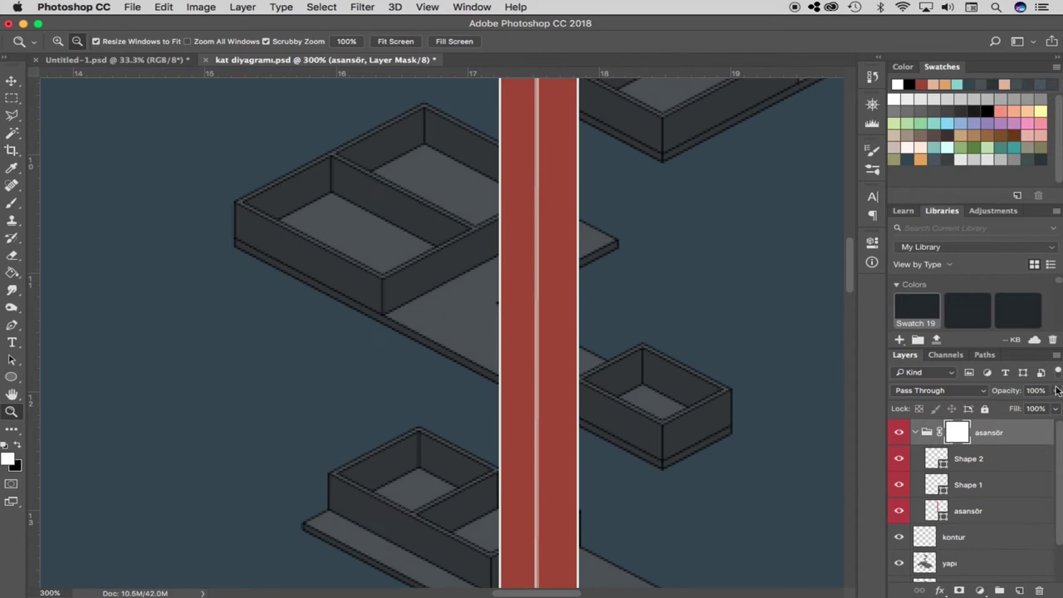
pyautogui.click(1056, 390)
pyautogui.click(927, 438)
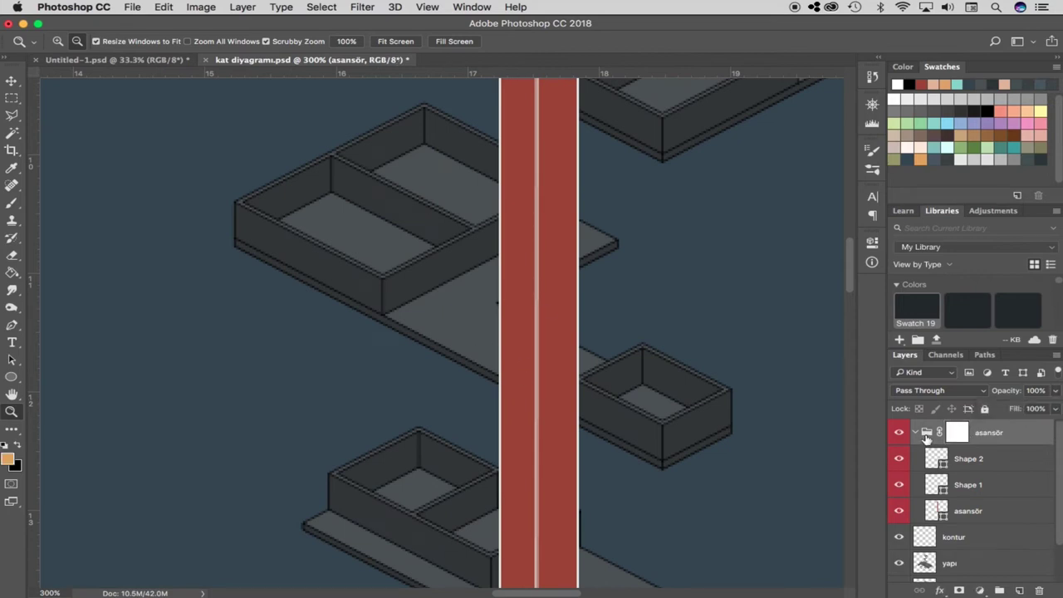
# Set the asansör group to 48% opacity and target its layer mask
pyautogui.click(1055, 390)
pyautogui.moveTo(1050, 408); pyautogui.dragTo(1018, 407)
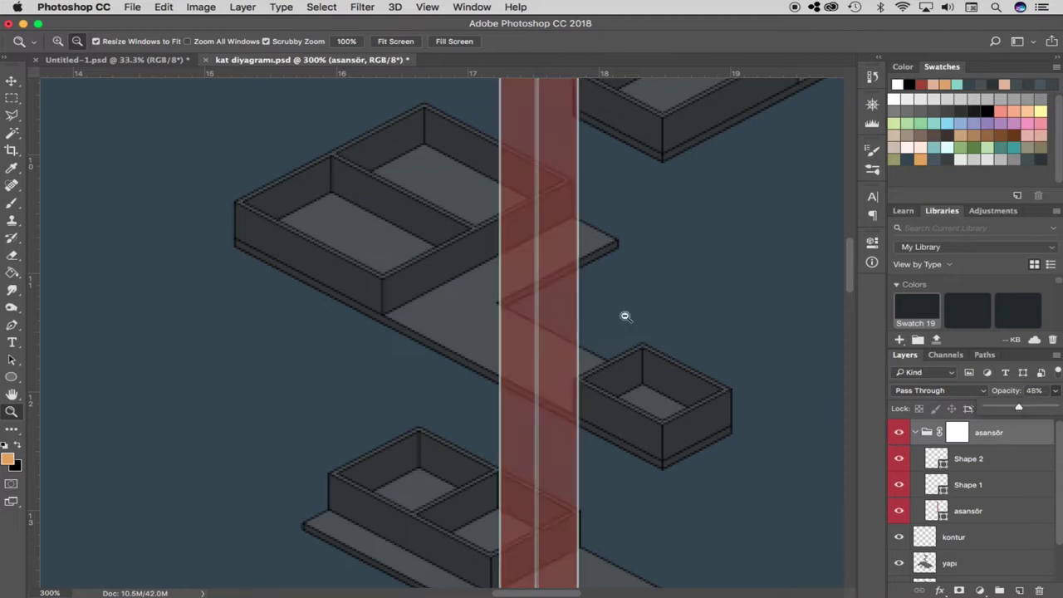
pyautogui.click(956, 432)
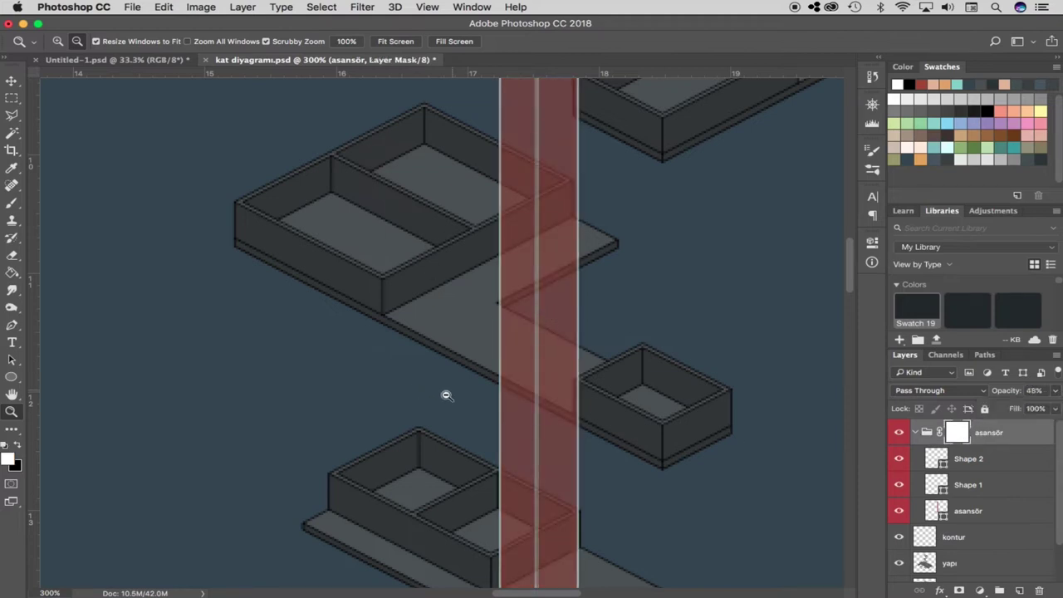
pyautogui.click(487, 349)
# Begin a Polygonal Lasso outline of the slab where it crosses the shaft
pyautogui.press('l')
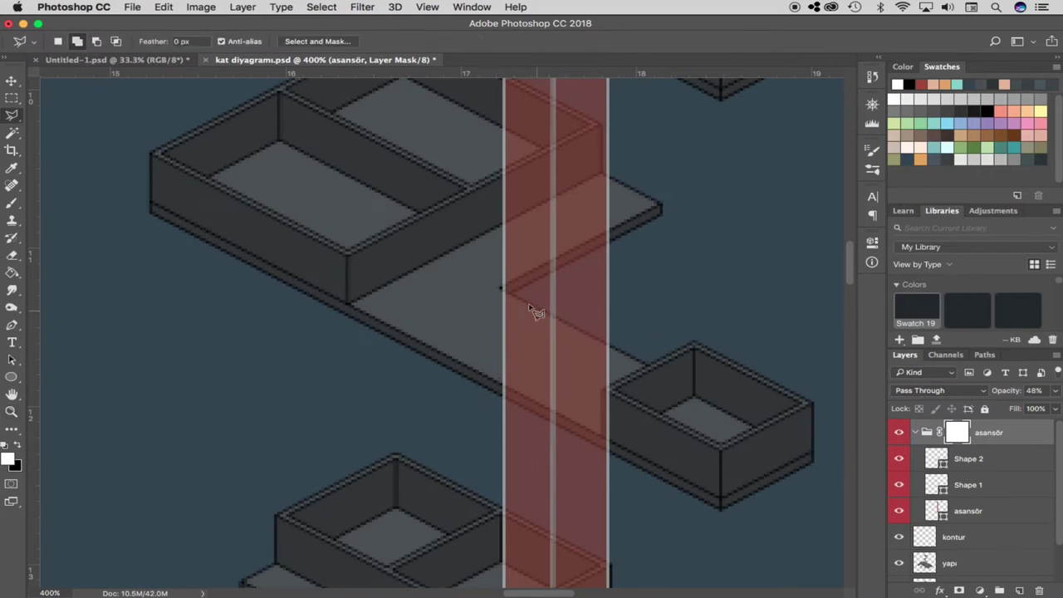
pyautogui.click(501, 288)
pyautogui.click(654, 369)
pyautogui.click(606, 455)
pyautogui.click(463, 373)
pyautogui.scroll(-5, 482, 190)
pyautogui.scroll(-3, 482, 190)
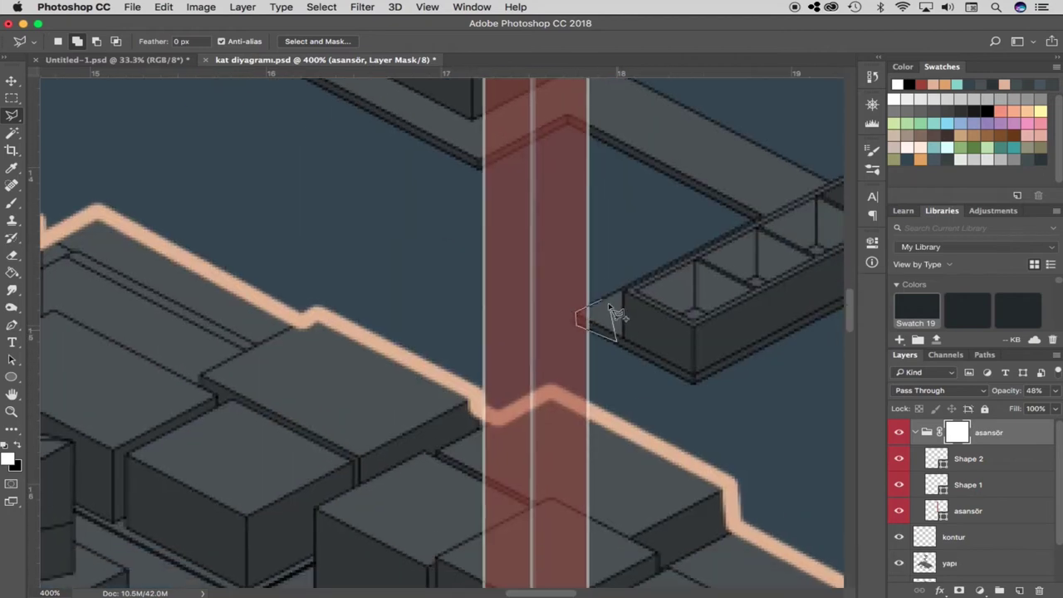
pyautogui.scroll(-5, 673, 192)
# Outline the top floor's wall over the shaft as a Polygonal Lasso selection
pyautogui.scroll(5, 673, 192)
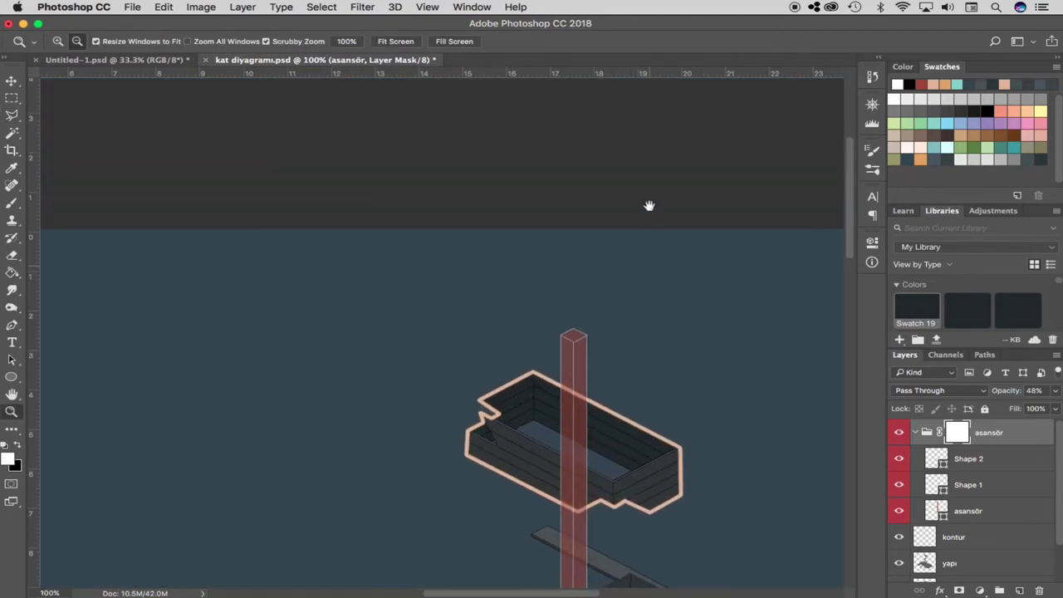
pyautogui.scroll(-2, 648, 207)
pyautogui.scroll(4, 581, 387)
pyautogui.click(536, 201)
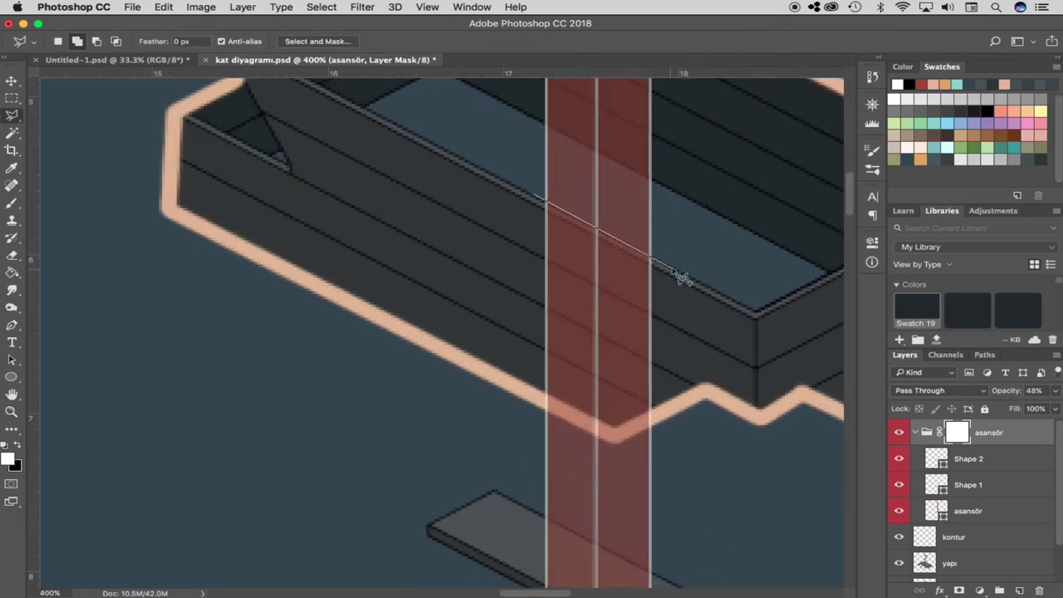
pyautogui.click(671, 267)
pyautogui.click(656, 423)
pyautogui.click(616, 439)
pyautogui.click(504, 387)
pyautogui.click(535, 202)
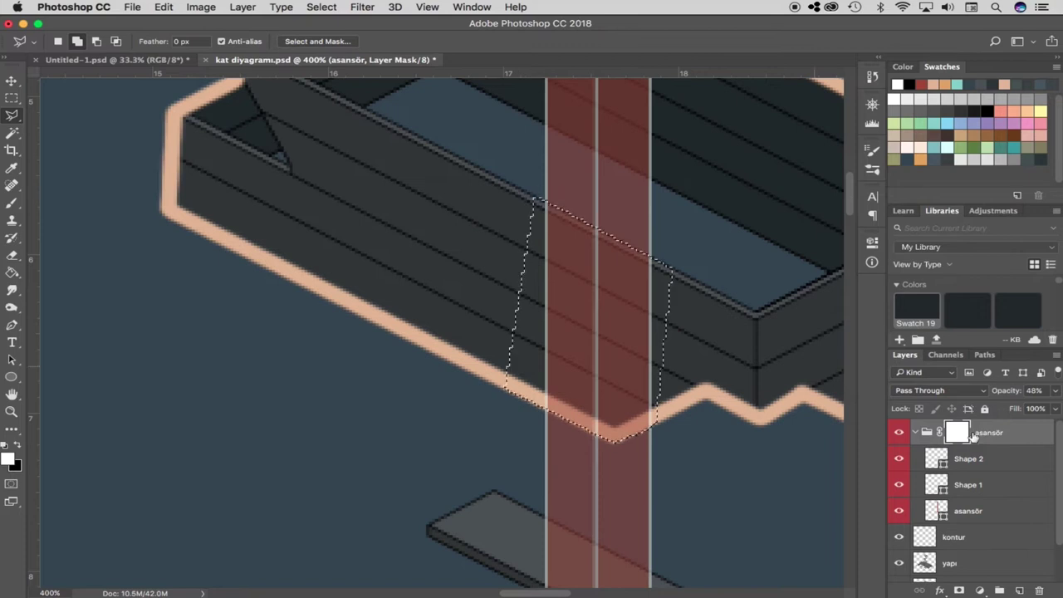
# Fill the selection with black on the mask to hide the shaft behind the top floor
pyautogui.click(17, 445)
pyautogui.press('g')
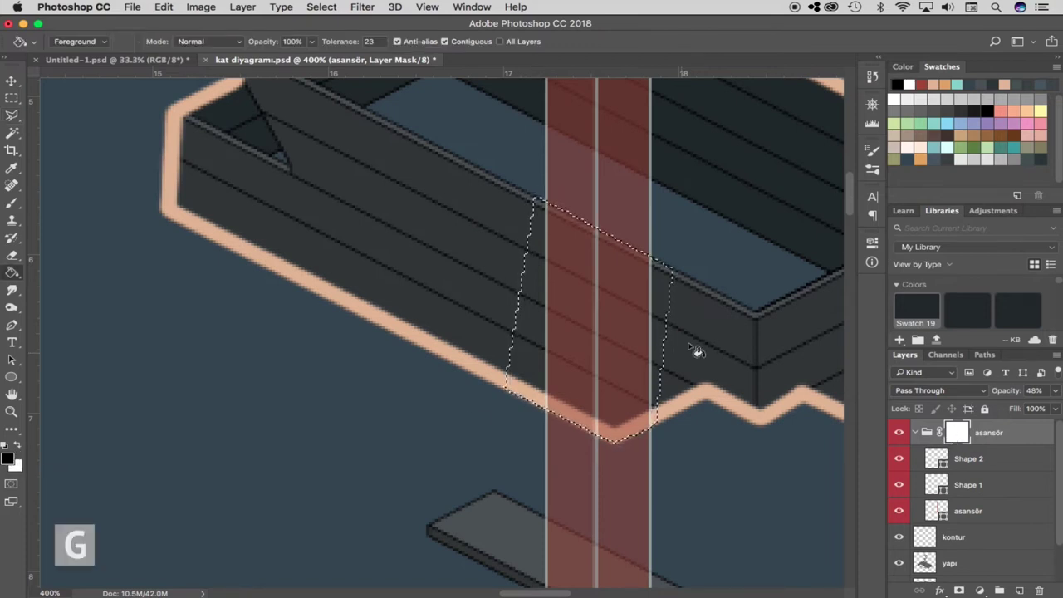
pyautogui.click(606, 326)
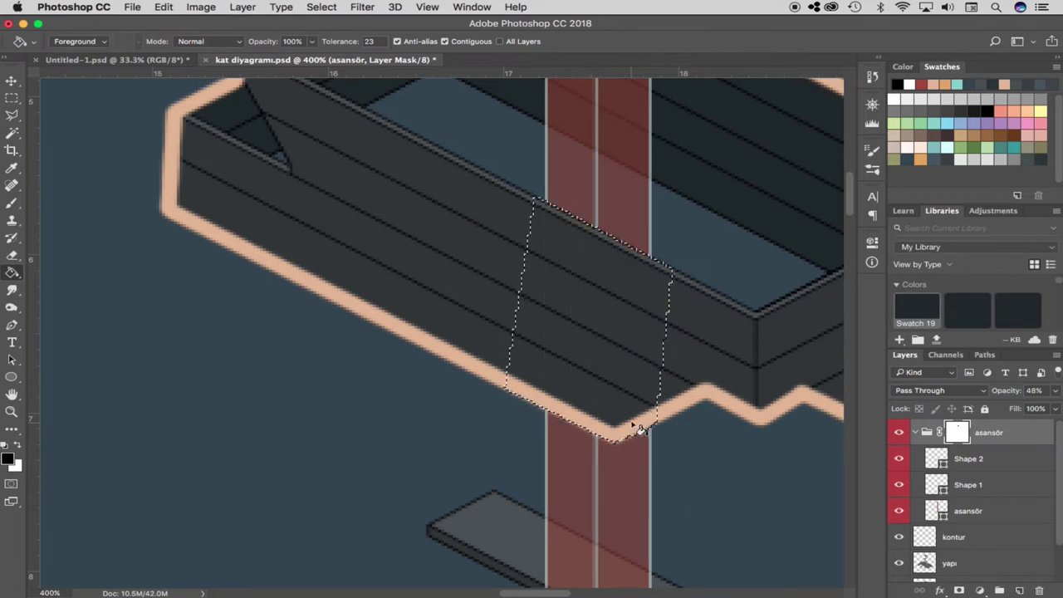
pyautogui.scroll(-5, 550, 452)
pyautogui.scroll(-3, 549, 453)
pyautogui.scroll(-3, 549, 453)
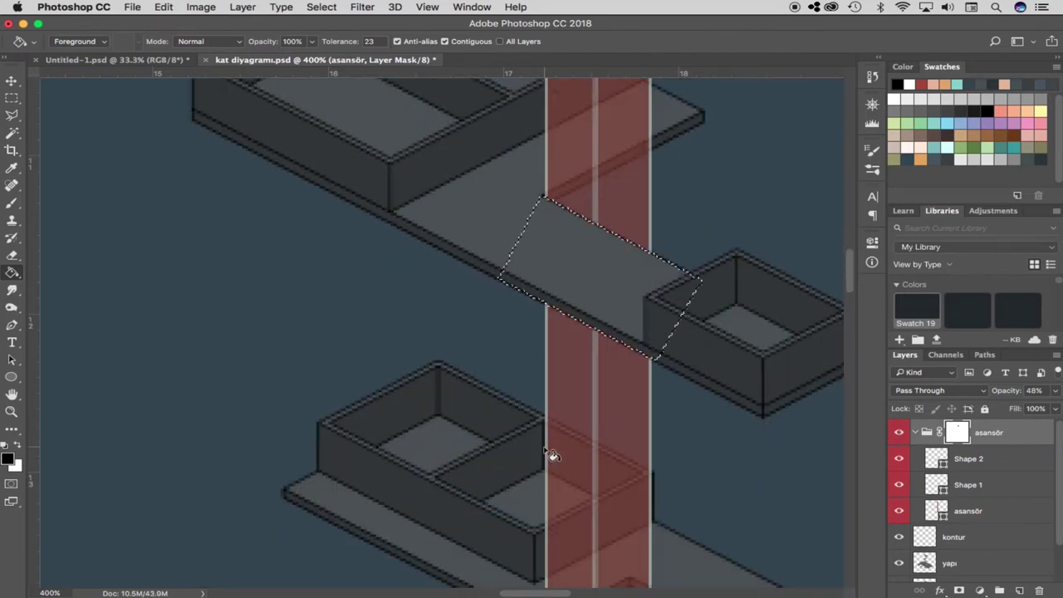
pyautogui.scroll(-3, 549, 453)
# Hide the shaft behind the remaining floor slab with a black fill, then deselect
pyautogui.press('z')
pyautogui.keyDown('alt'); pyautogui.click(606, 349); pyautogui.keyUp('alt')
pyautogui.keyDown('alt'); pyautogui.click(606, 349); pyautogui.keyUp('alt')
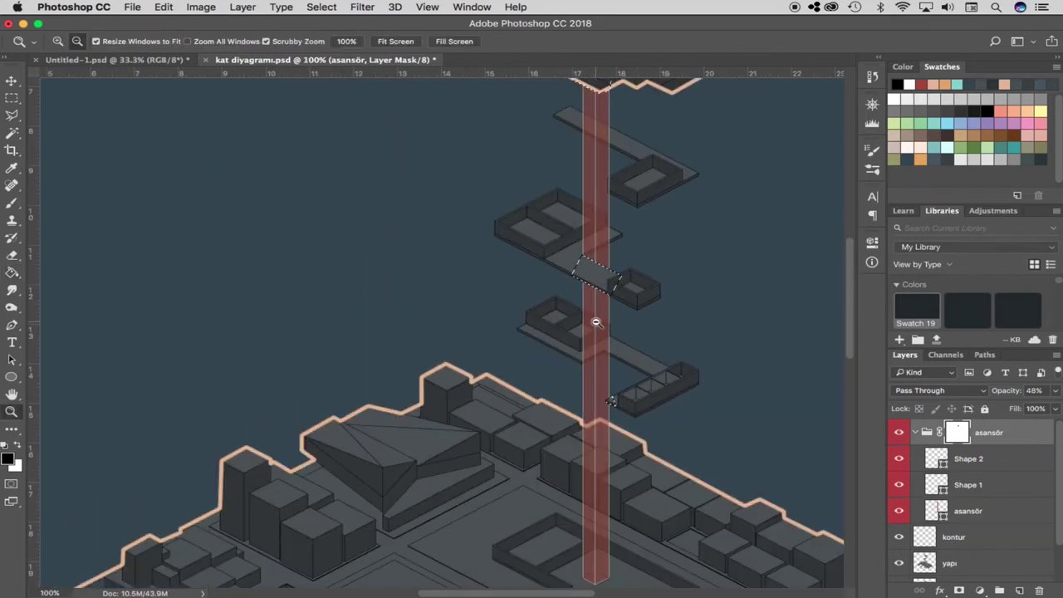
pyautogui.scroll(3, 669, 325)
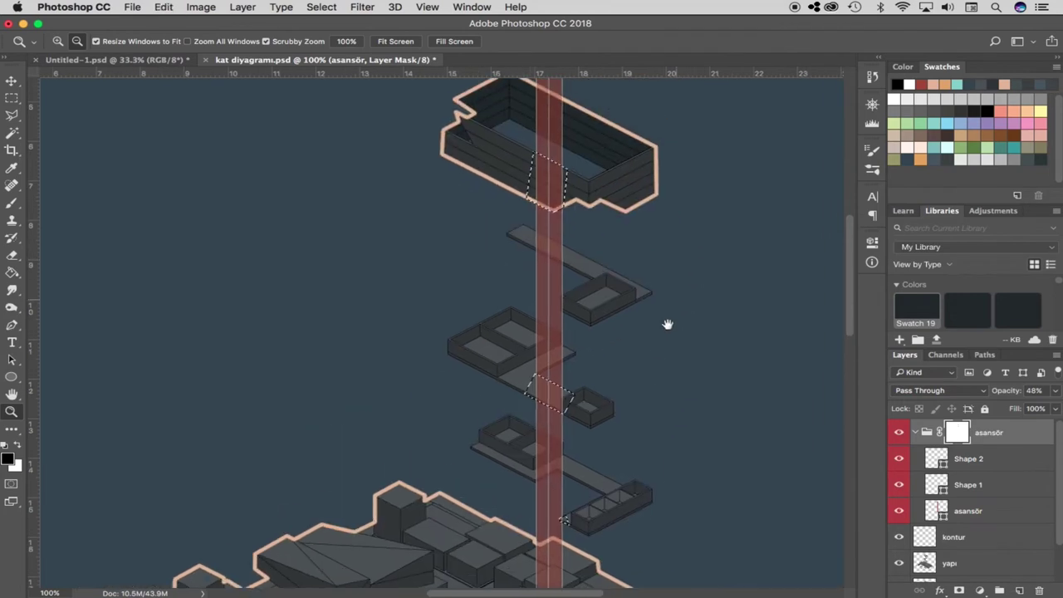
pyautogui.press('g')
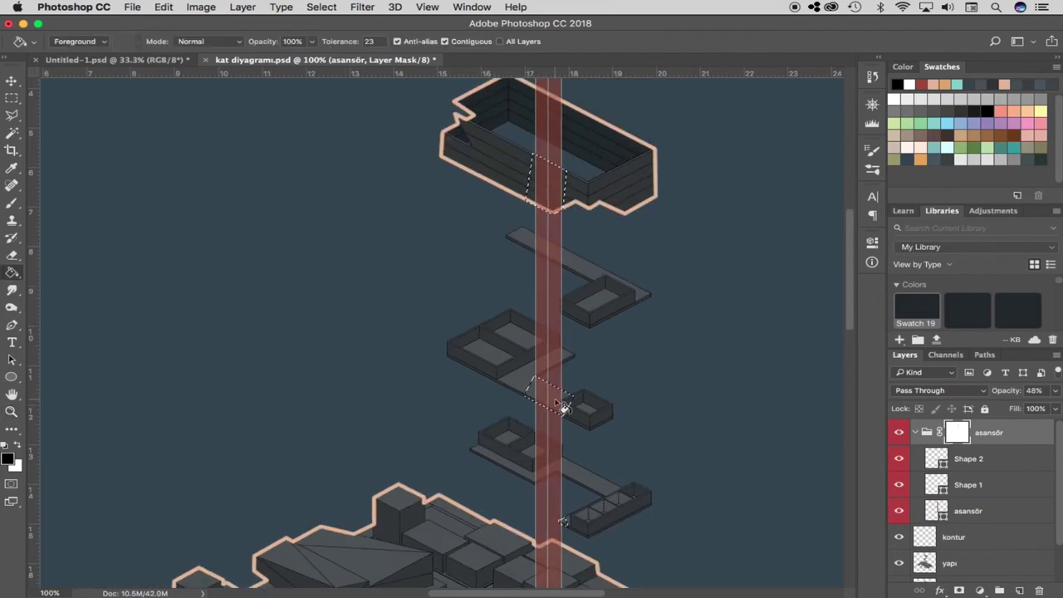
pyautogui.click(558, 208)
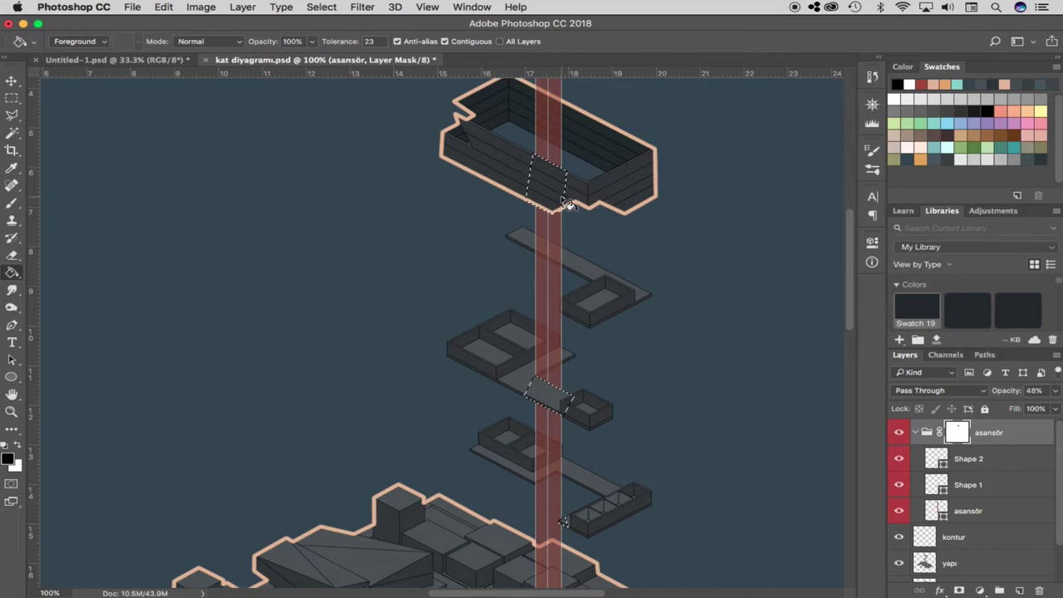
pyautogui.press('super+d')
pyautogui.press('z')
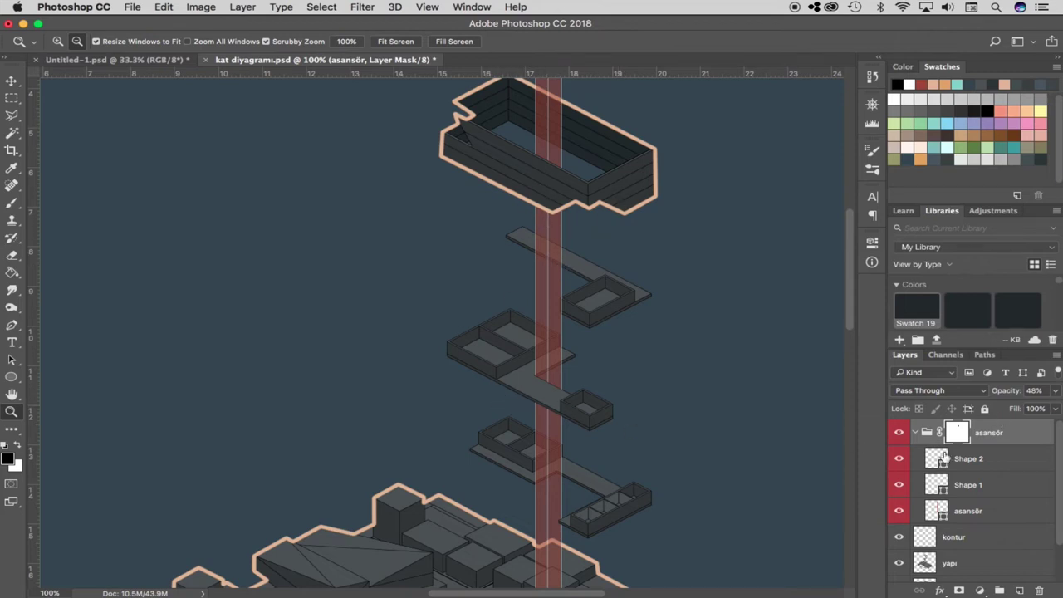
# Raise the asansör group's opacity from 48% to 100% and zoom out to the city base
pyautogui.click(923, 433)
pyautogui.click(1056, 390)
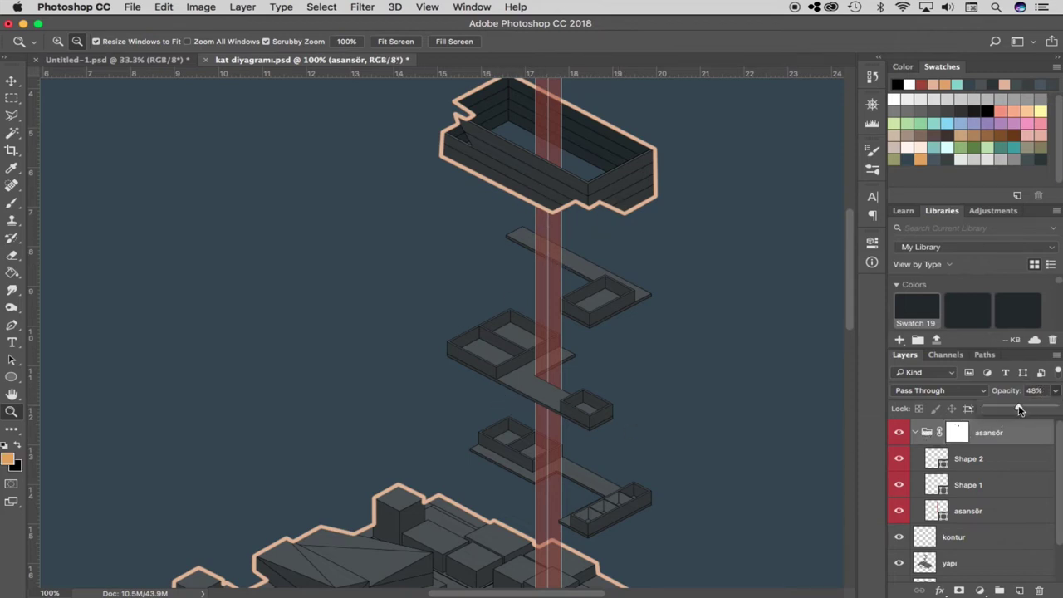
pyautogui.moveTo(1019, 408); pyautogui.dragTo(1054, 407)
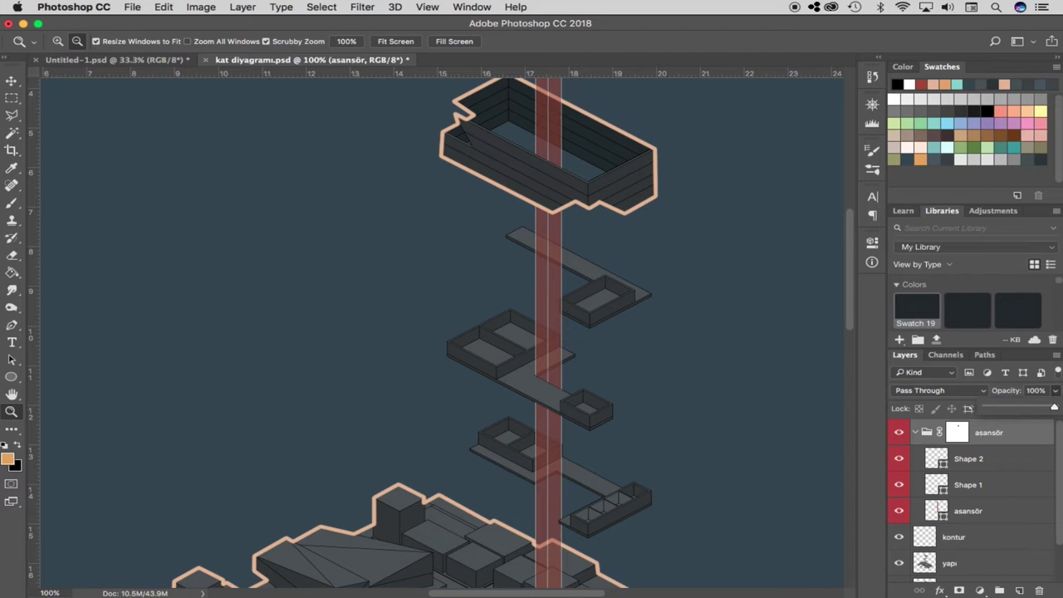
pyautogui.keyDown('alt'); pyautogui.click(651, 355); pyautogui.keyUp('alt')
pyautogui.moveTo(651, 354); pyautogui.dragTo(613, 320)
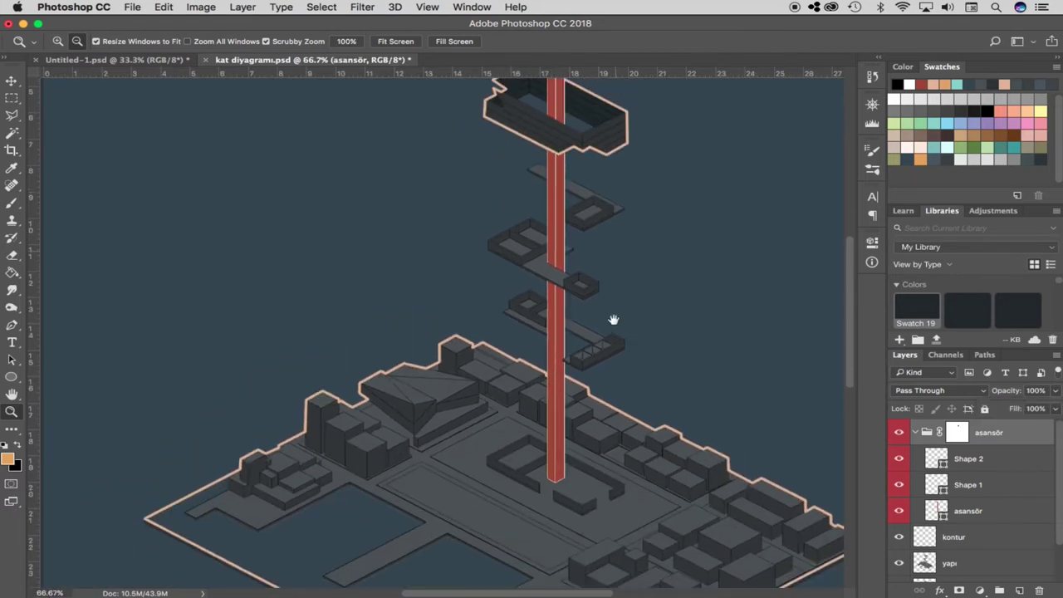
pyautogui.scroll(3, 613, 319)
# Toggle the group mask to compare, then inspect the top floor and the shaft's base
pyautogui.keyDown('shift'); pyautogui.click(959, 434); pyautogui.keyUp('shift')
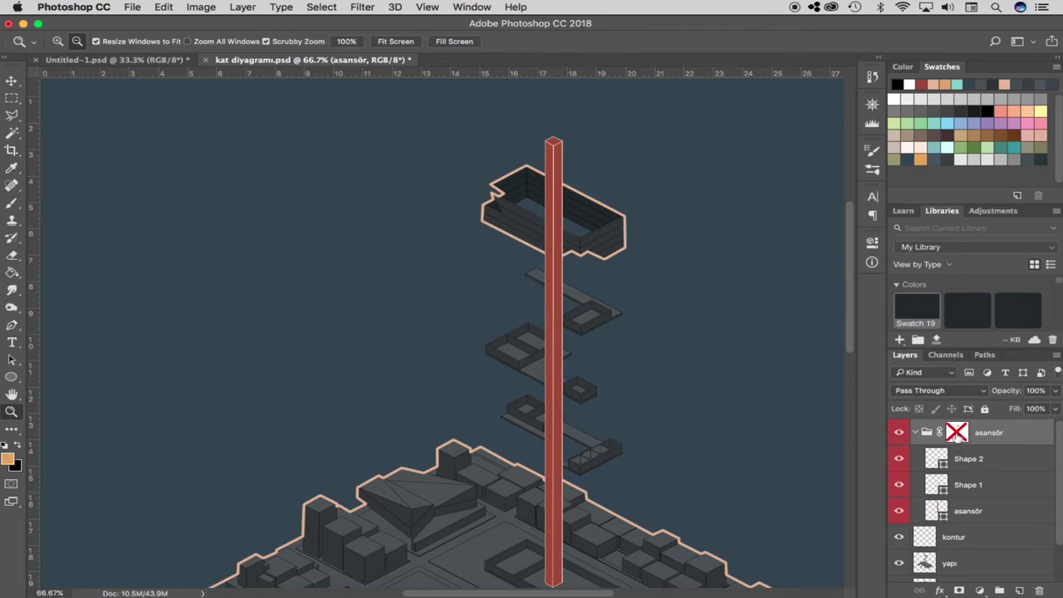
pyautogui.keyDown('shift'); pyautogui.click(957, 434); pyautogui.keyUp('shift')
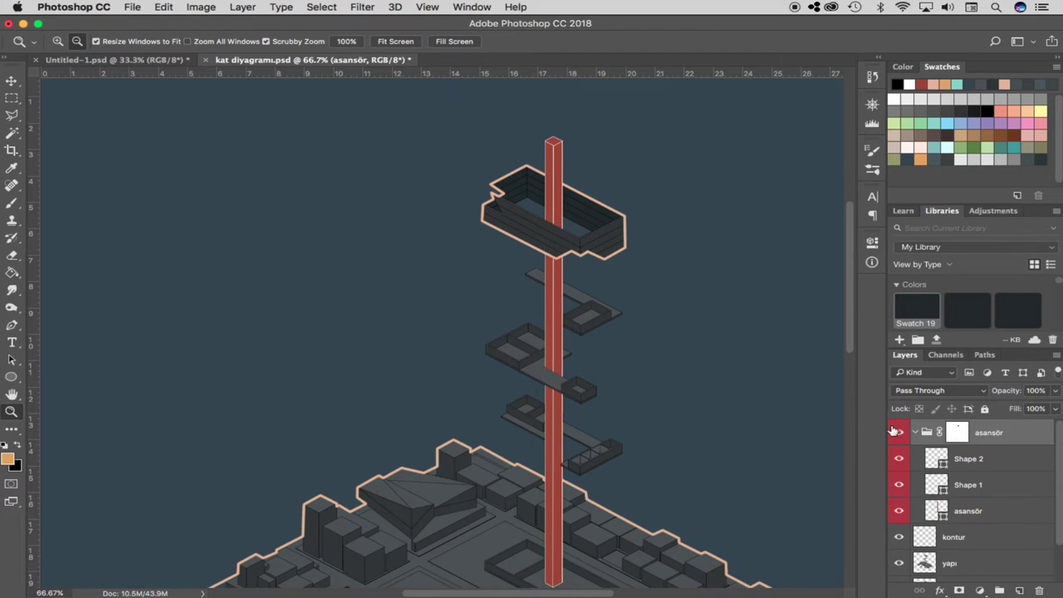
pyautogui.click(556, 242)
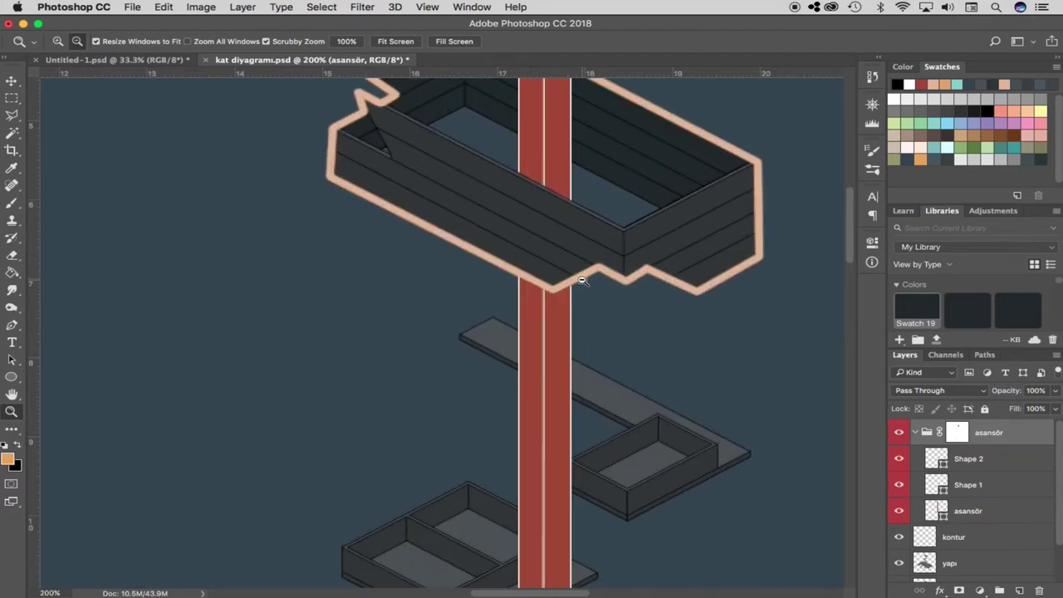
pyautogui.scroll(-3, 582, 281)
pyautogui.scroll(-5, 565, 355)
pyautogui.scroll(-5, 548, 358)
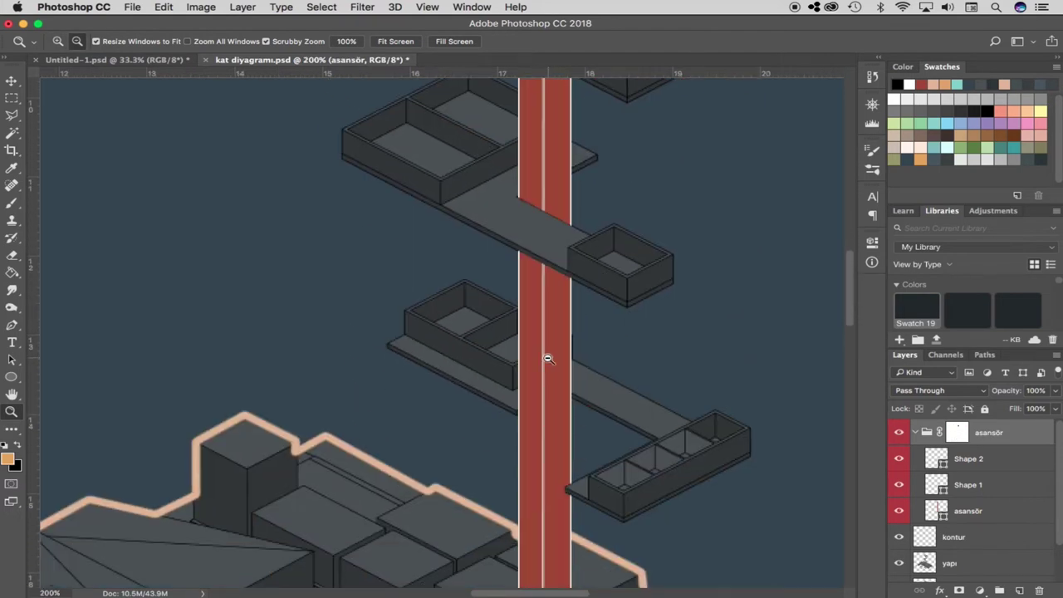
pyautogui.keyDown('alt'); pyautogui.click(544, 354); pyautogui.keyUp('alt')
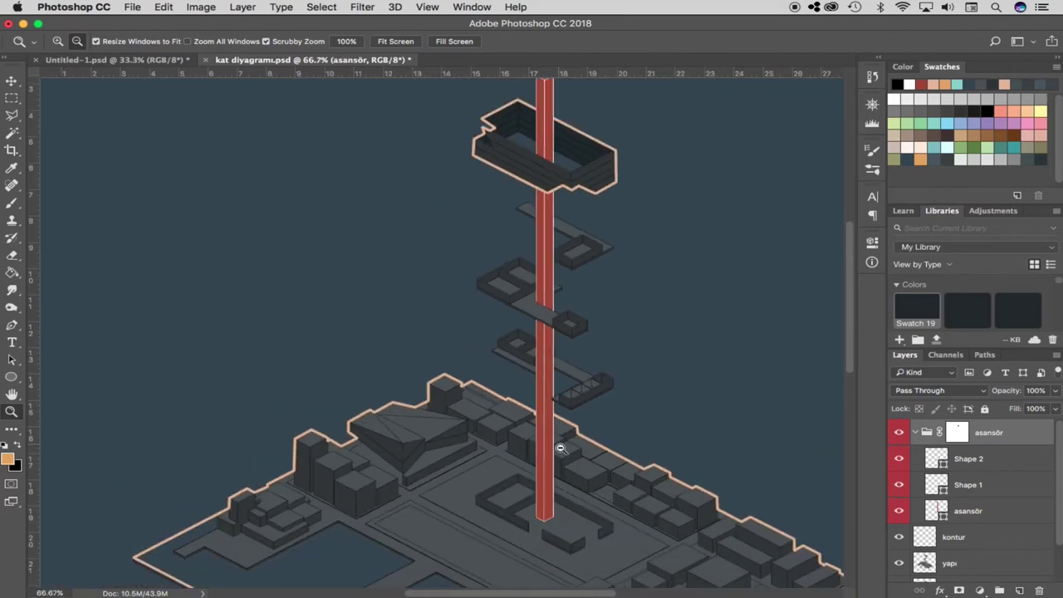
pyautogui.scroll(-5, 581, 446)
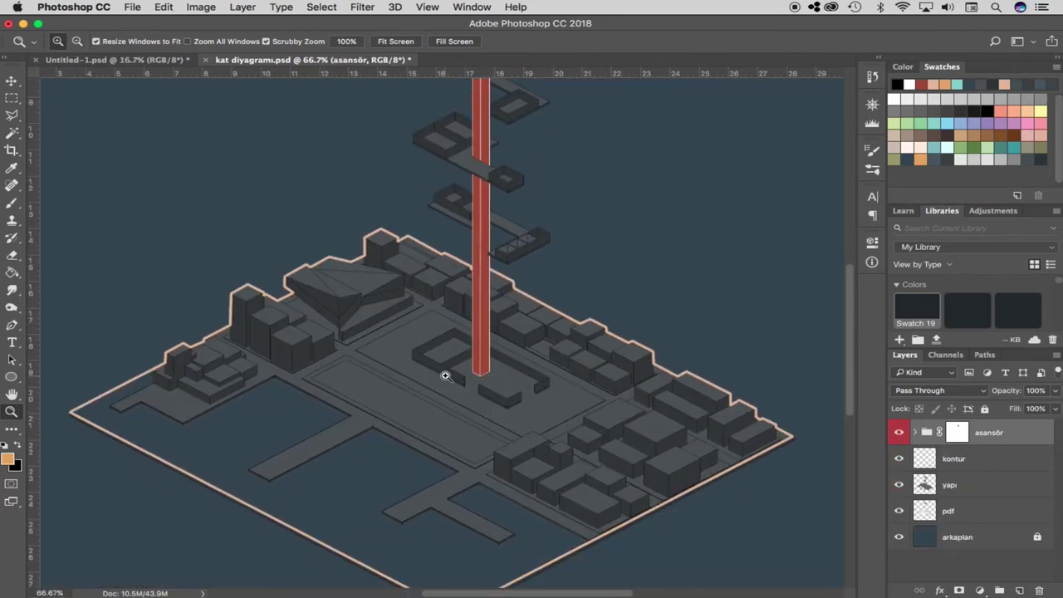
pyautogui.click(445, 375)
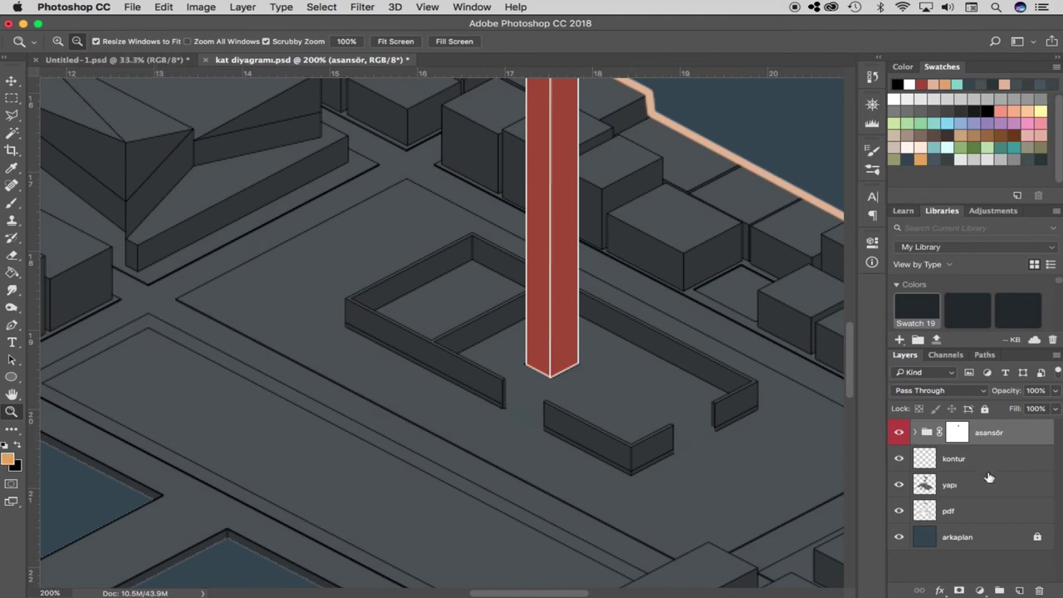
# Set the Pen shape stroke to red with a 5 px width
pyautogui.press('p')
pyautogui.press('p')
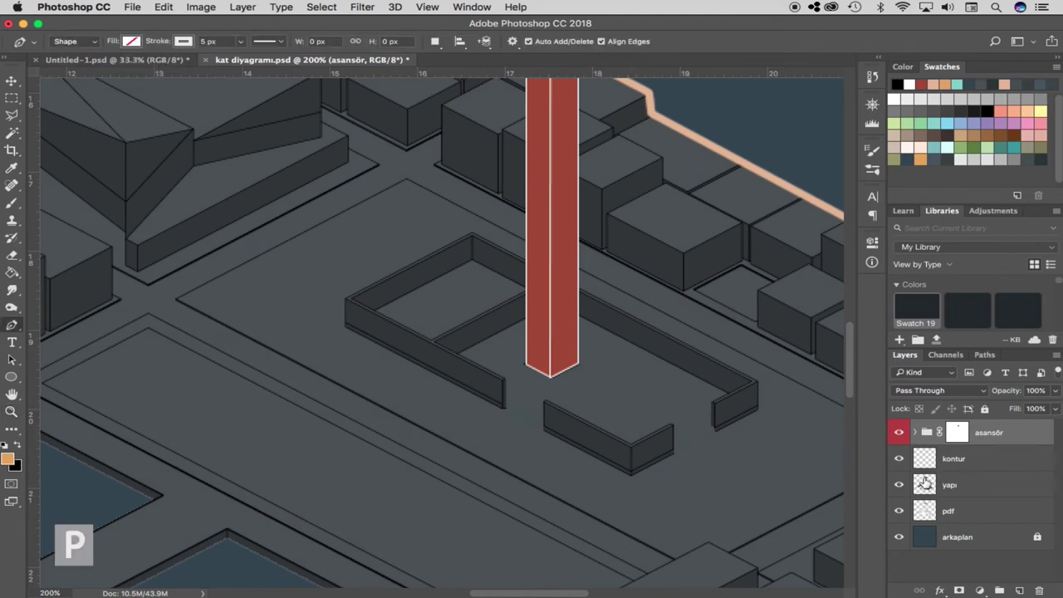
pyautogui.click(207, 41)
pyautogui.write('3')
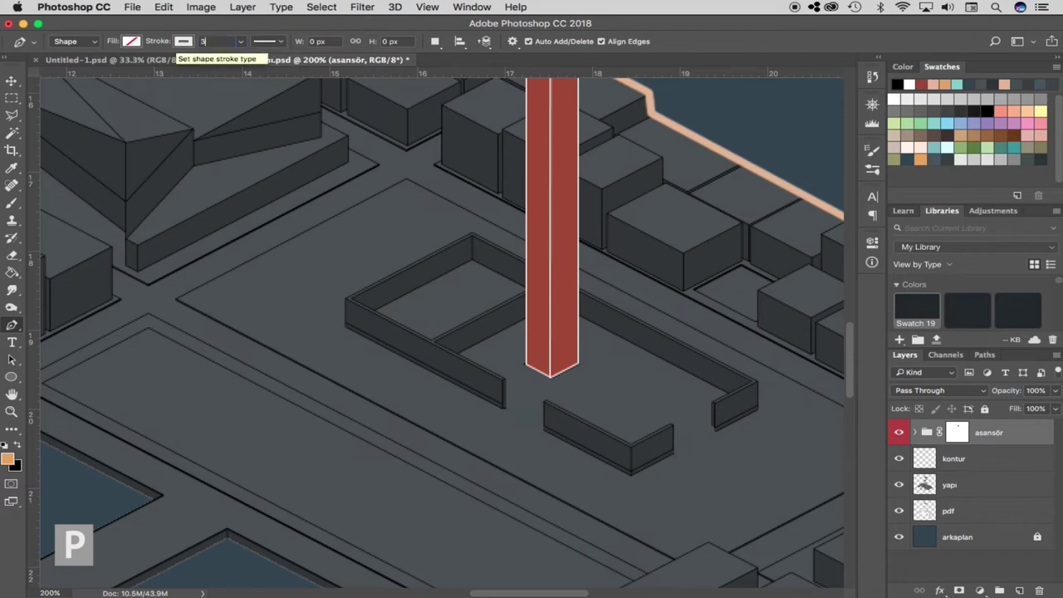
pyautogui.click(183, 41)
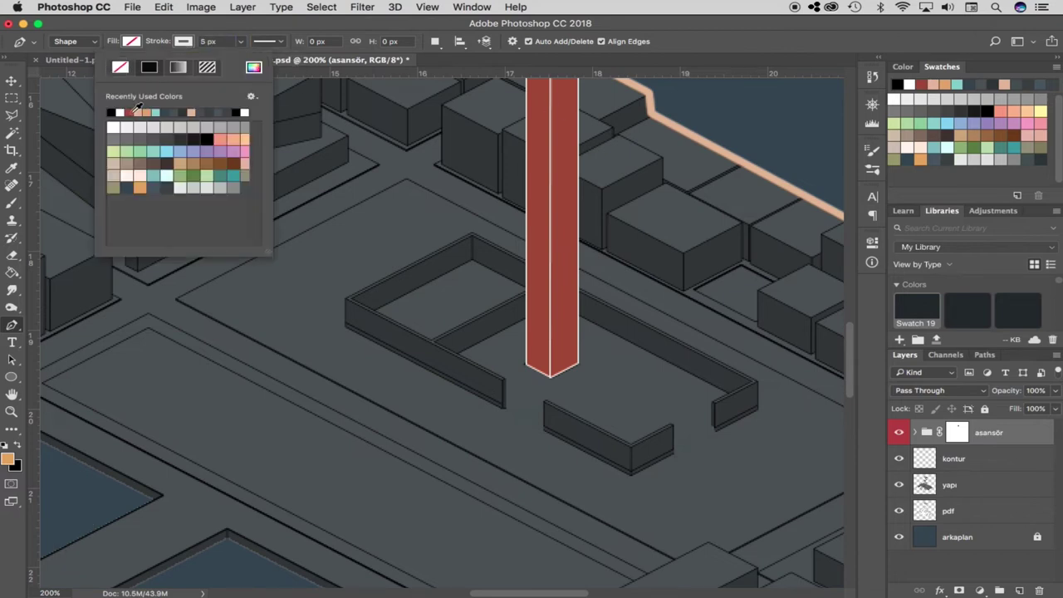
pyautogui.click(131, 112)
pyautogui.press('Escape')
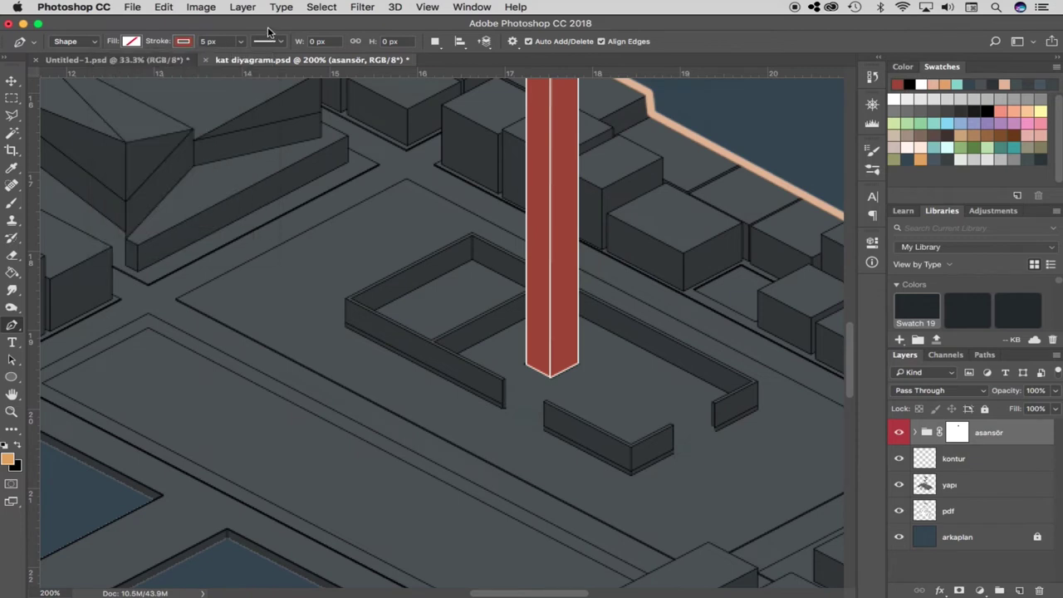
# Trace the site outline corner by corner around the ground-level platform, including the notch
pyautogui.click(177, 300)
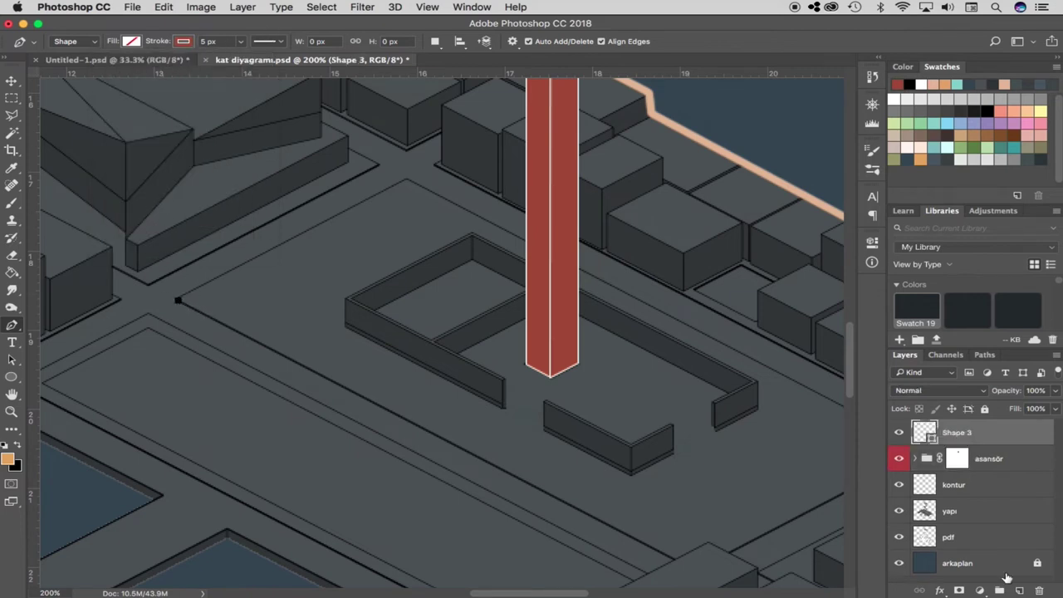
pyautogui.scroll(-5, 735, 493)
pyautogui.hscroll(5, 735, 493)
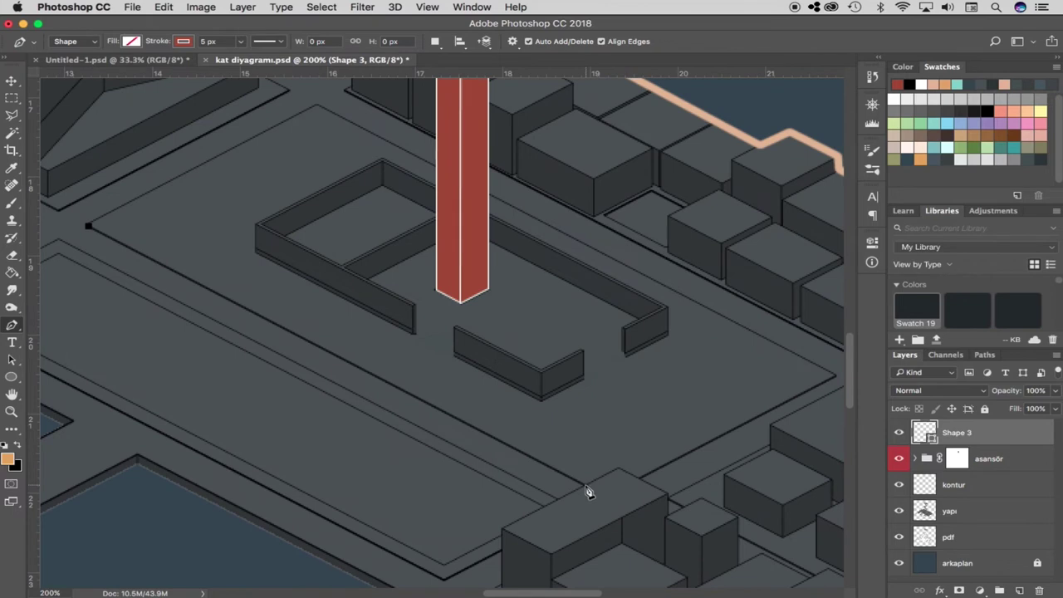
pyautogui.click(584, 485)
pyautogui.click(617, 468)
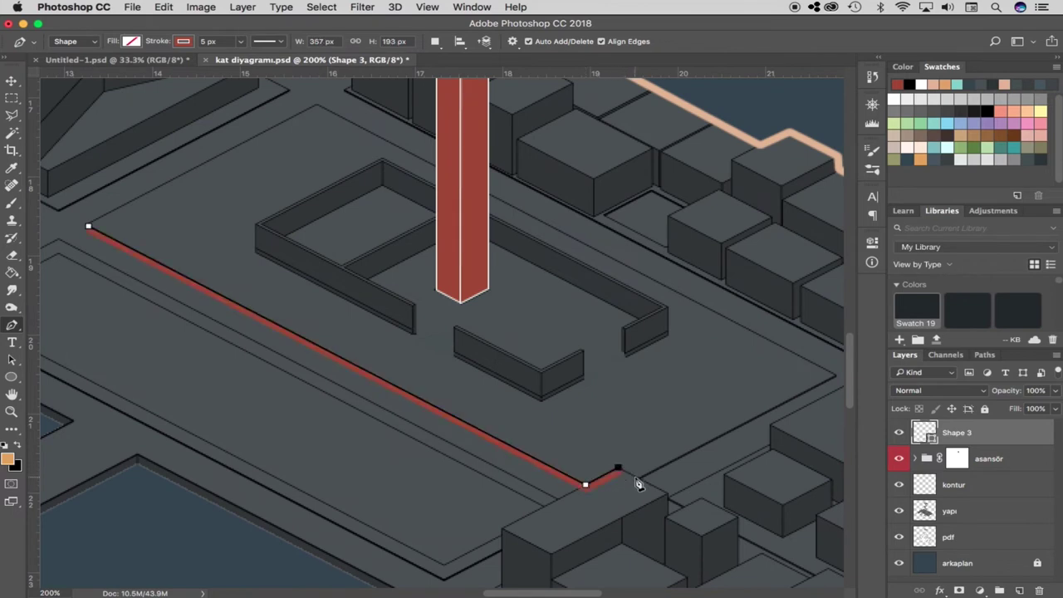
pyautogui.click(639, 478)
pyautogui.click(835, 376)
pyautogui.click(316, 103)
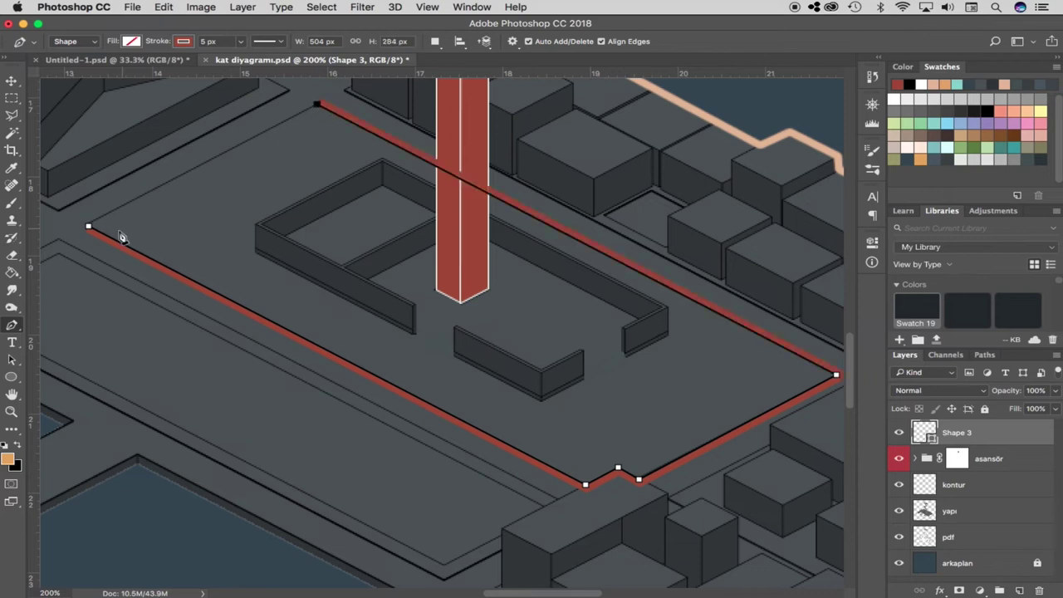
pyautogui.click(88, 227)
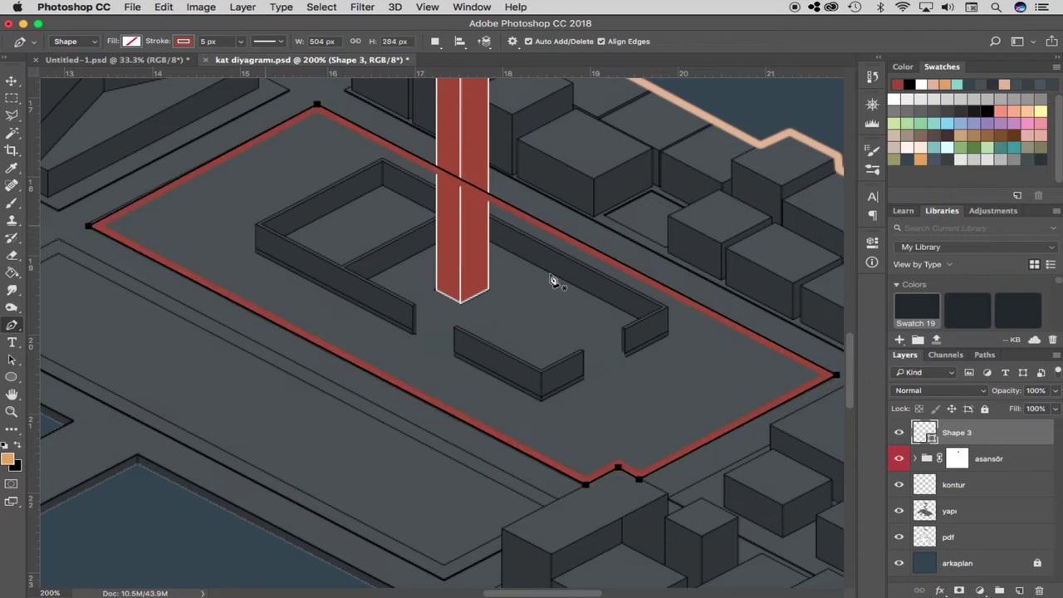
# Zoom in on the left corner and close the outline path with a Ctrl-click
pyautogui.press('z')
pyautogui.click(74, 246)
pyautogui.click(130, 225)
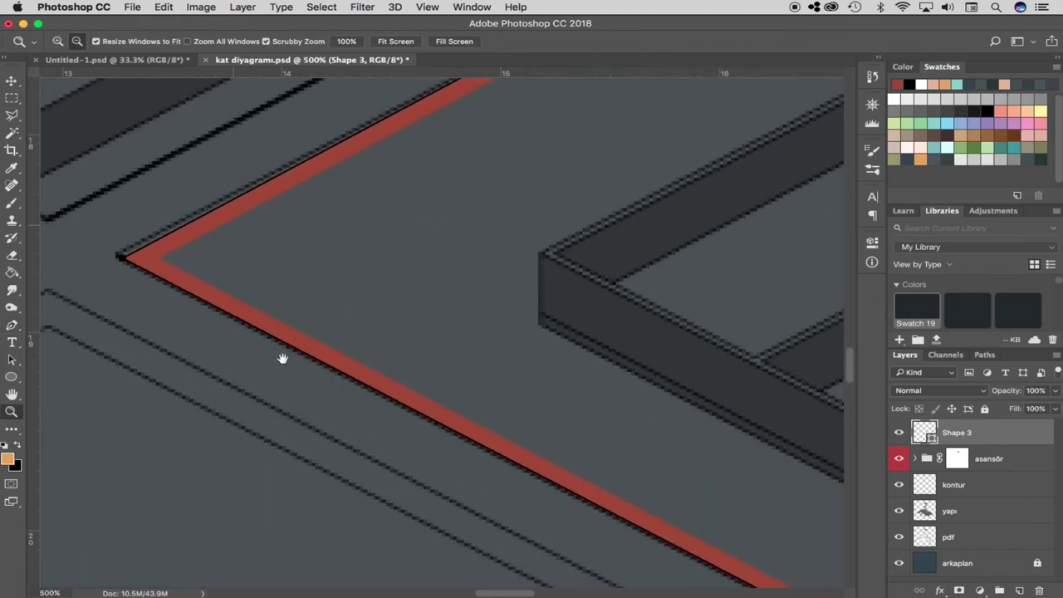
pyautogui.click(251, 372)
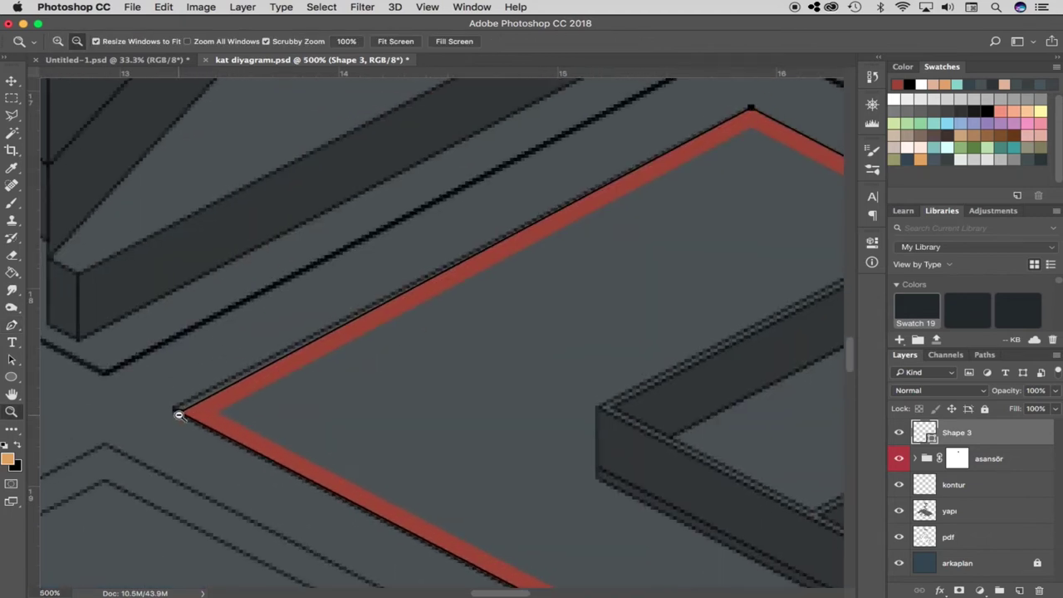
pyautogui.press('p')
pyautogui.press('ctrl')
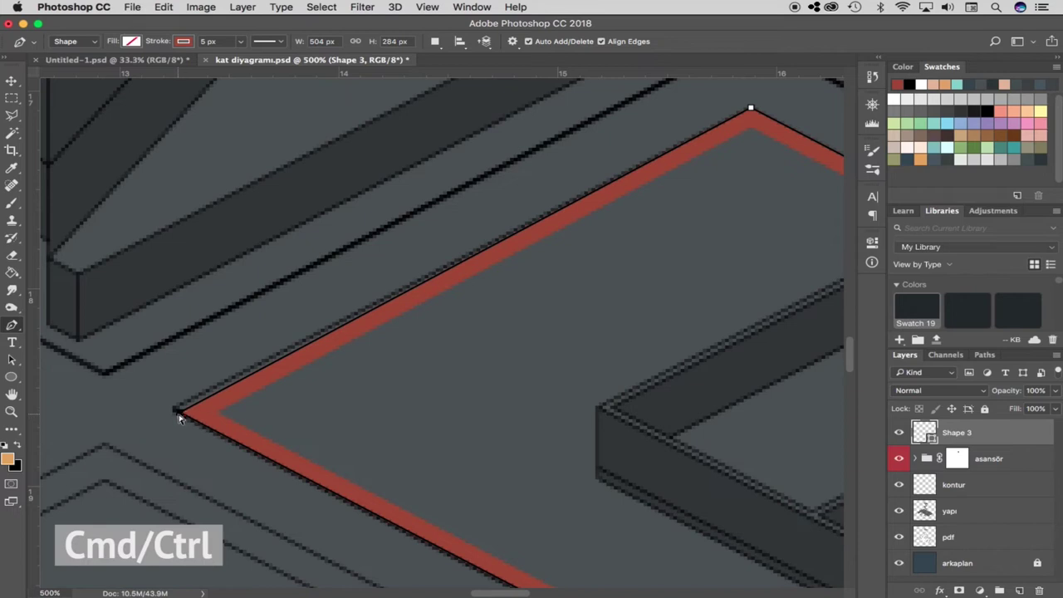
pyautogui.keyDown('ctrl'); pyautogui.click(175, 410); pyautogui.keyUp('ctrl')
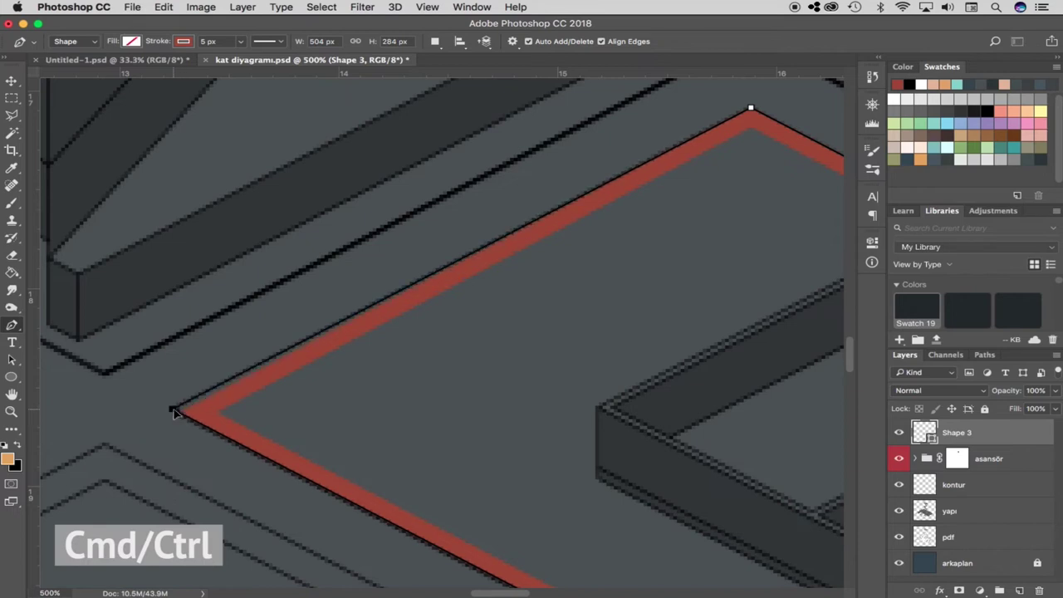
# Pan and zoom out to review the whole red site outline
pyautogui.moveTo(510, 465)
pyautogui.mouseDown()
pyautogui.moveTo(338, 199)
pyautogui.moveTo(228, 255)
pyautogui.moveTo(548, 360)
pyautogui.moveTo(340, 340)
pyautogui.mouseUp()
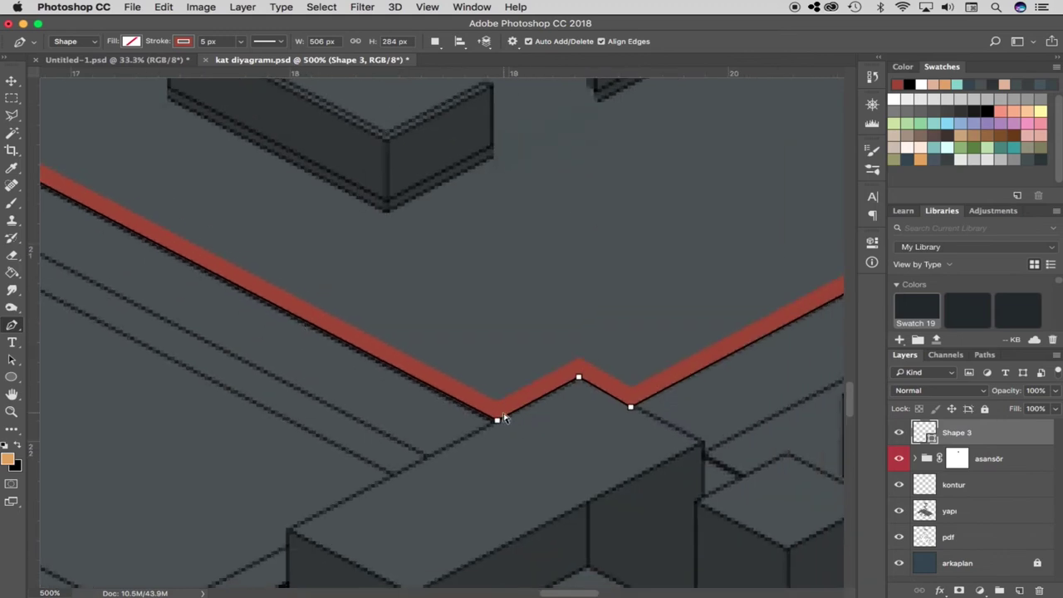
pyautogui.press('z')
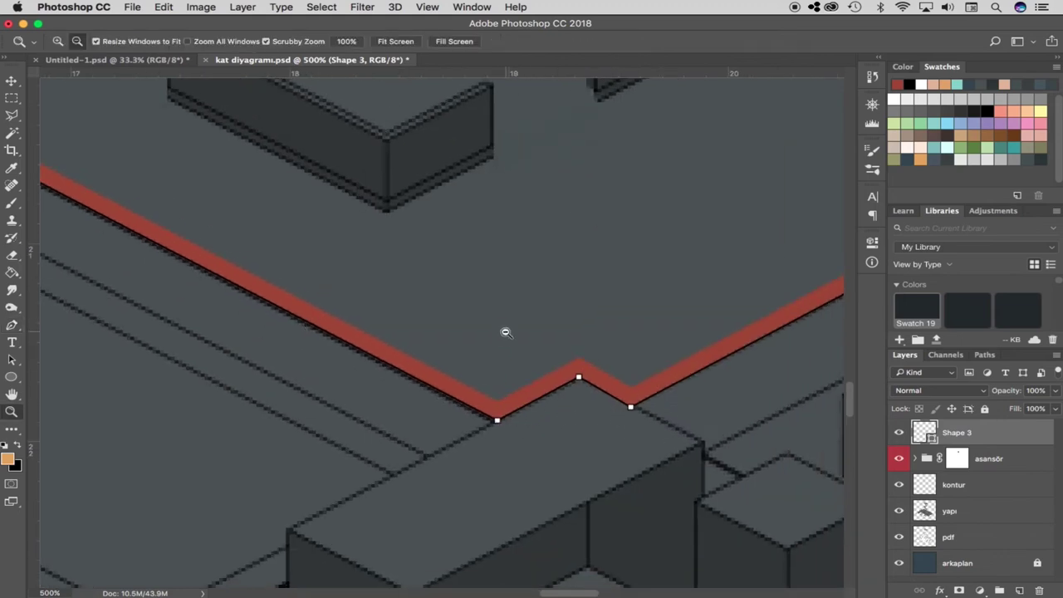
pyautogui.keyDown('alt'); pyautogui.click(505, 332); pyautogui.keyUp('alt')
pyautogui.keyDown('alt'); pyautogui.click(506, 332); pyautogui.keyUp('alt')
pyautogui.moveTo(315, 218); pyautogui.dragTo(378, 282)
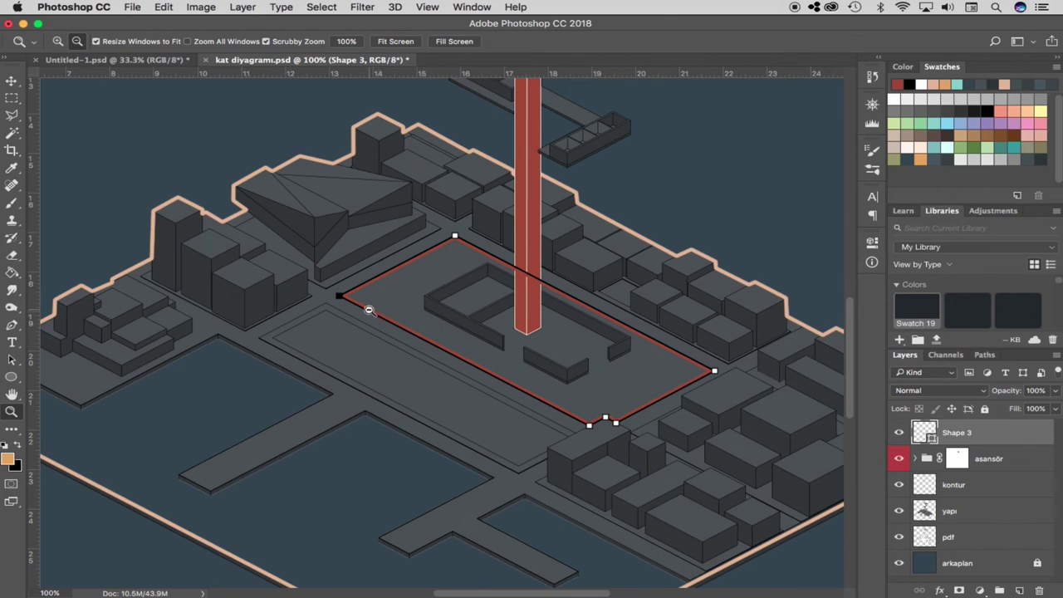
pyautogui.press('p')
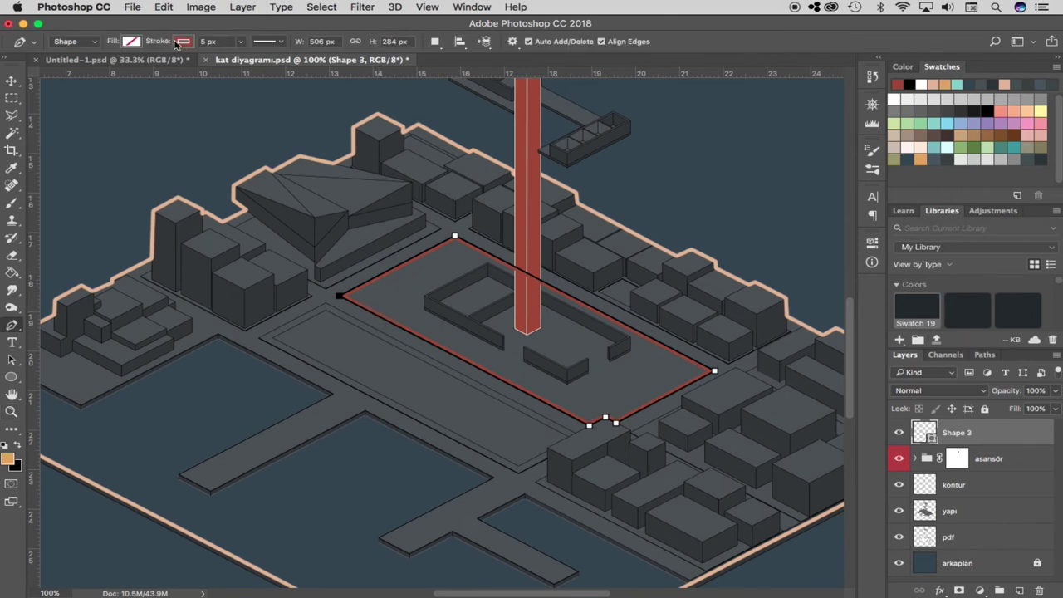
# Make the site outline a dashed stroke and set its width to 2 px
pyautogui.click(277, 43)
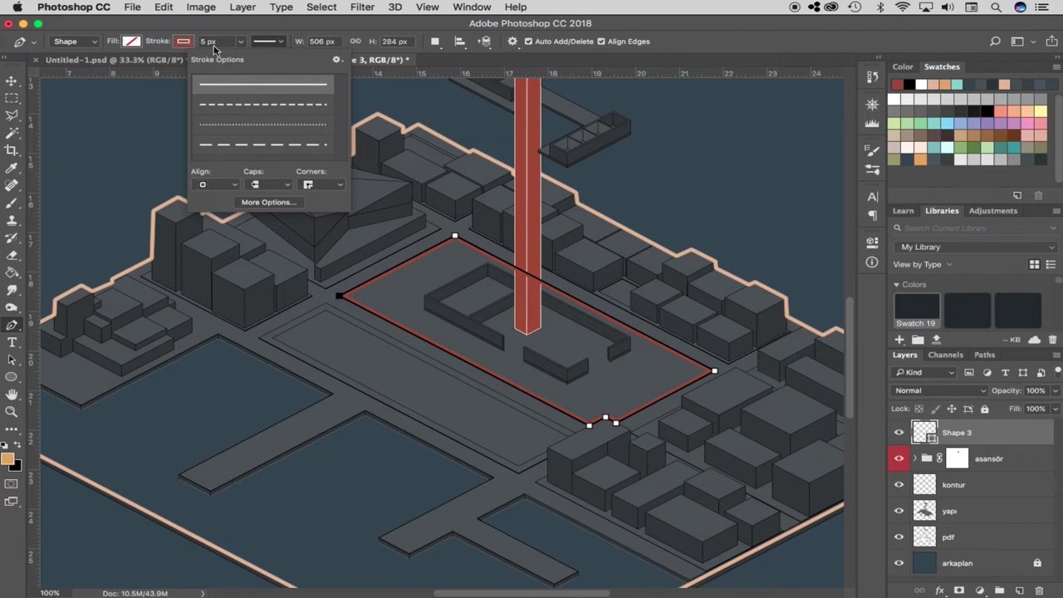
pyautogui.click(252, 105)
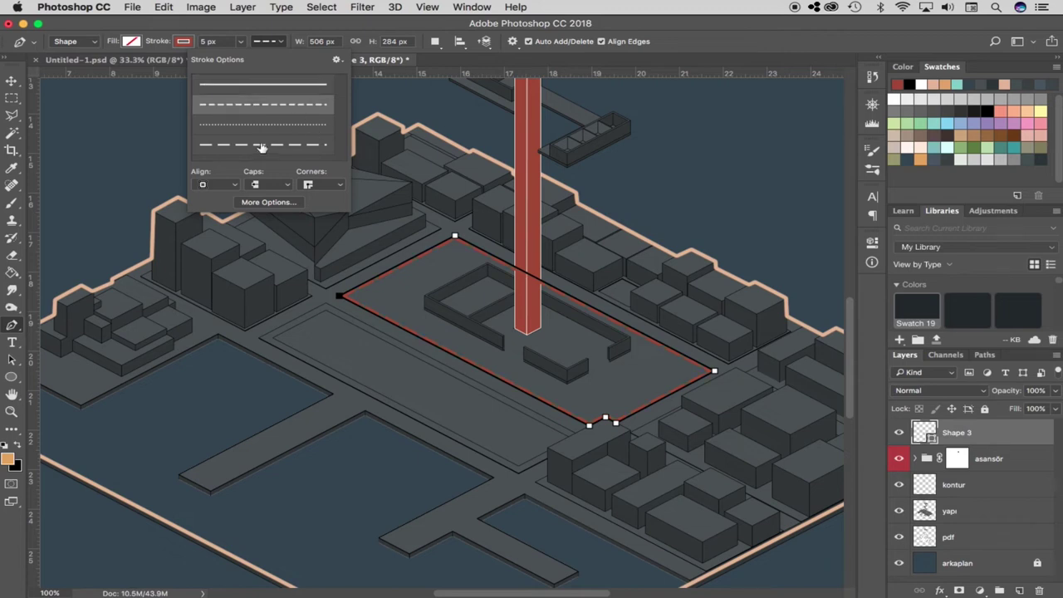
pyautogui.click(262, 126)
pyautogui.click(291, 106)
pyautogui.click(220, 43)
pyautogui.write('2')
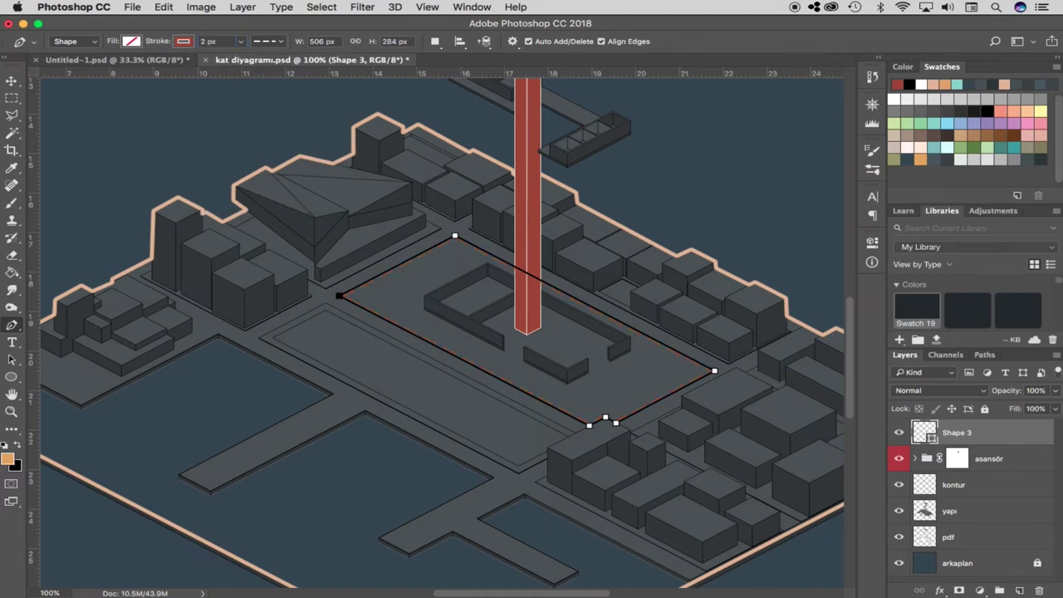
# Deselect the path and zoom in to preview the dashed outline
pyautogui.click(11, 77)
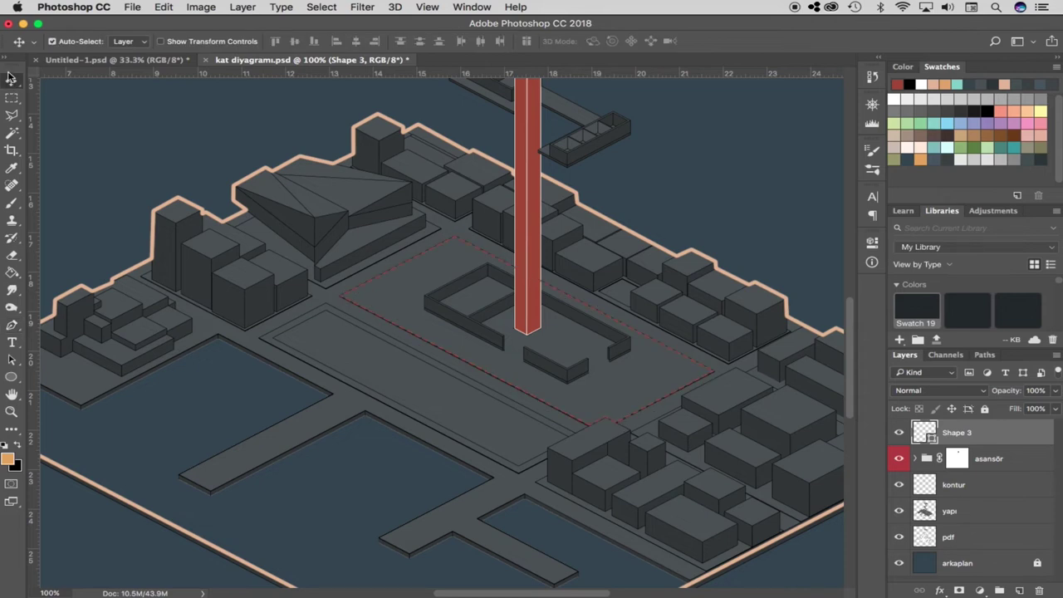
pyautogui.press('z')
pyautogui.click(537, 417)
pyautogui.keyDown('alt'); pyautogui.click(526, 412); pyautogui.keyUp('alt')
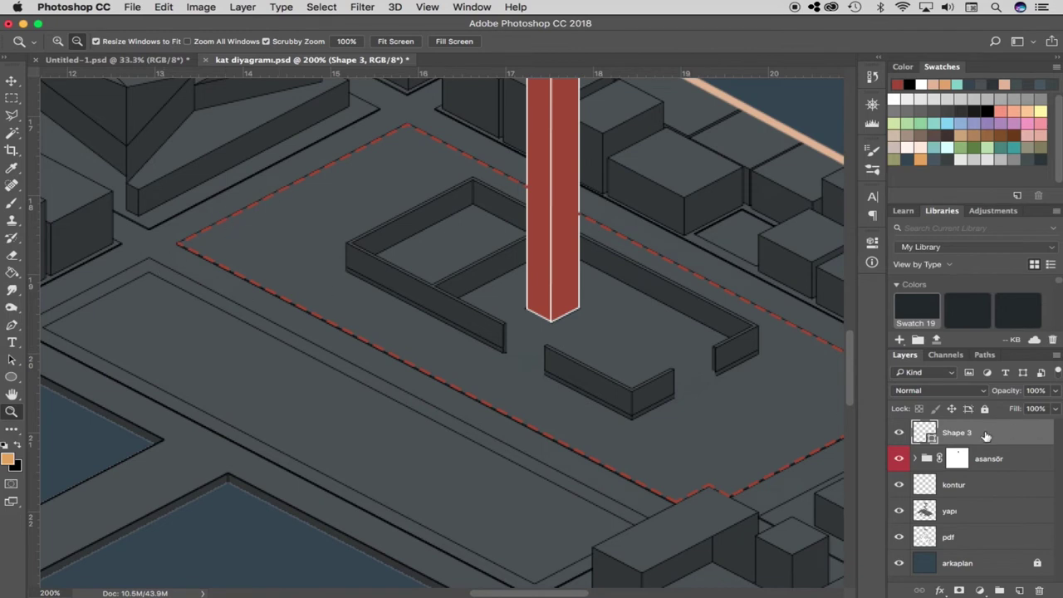
# Set a custom dash of 8 and gap of 4 in the Stroke dialog
pyautogui.press('p')
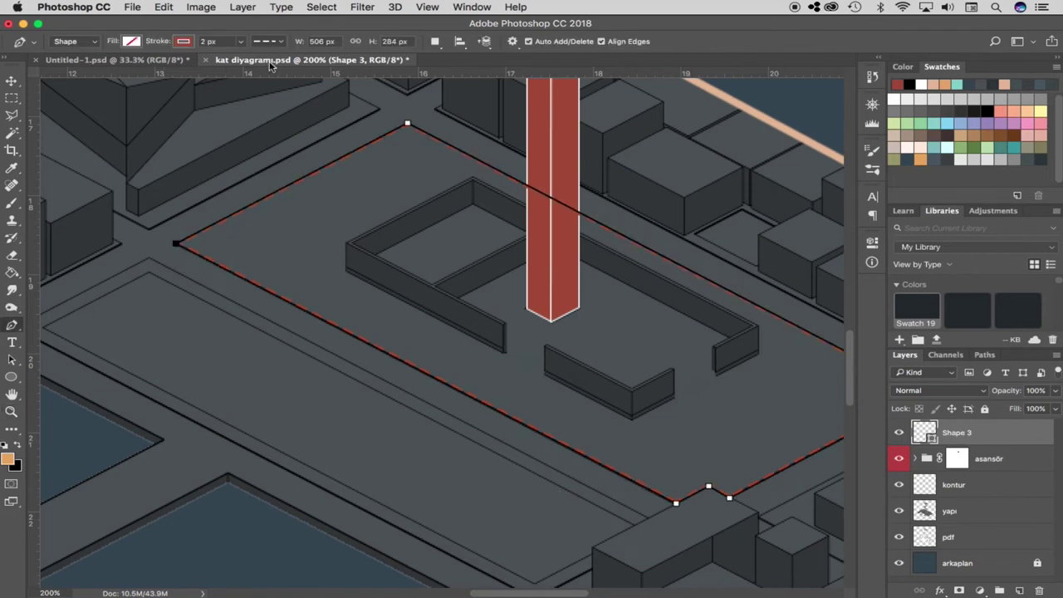
pyautogui.click(278, 44)
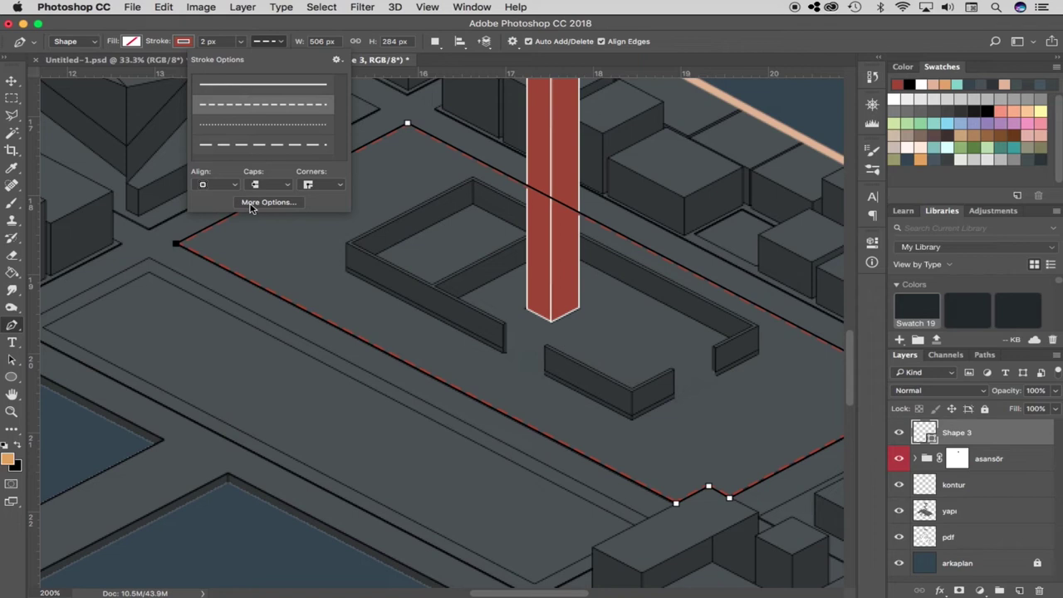
pyautogui.click(251, 202)
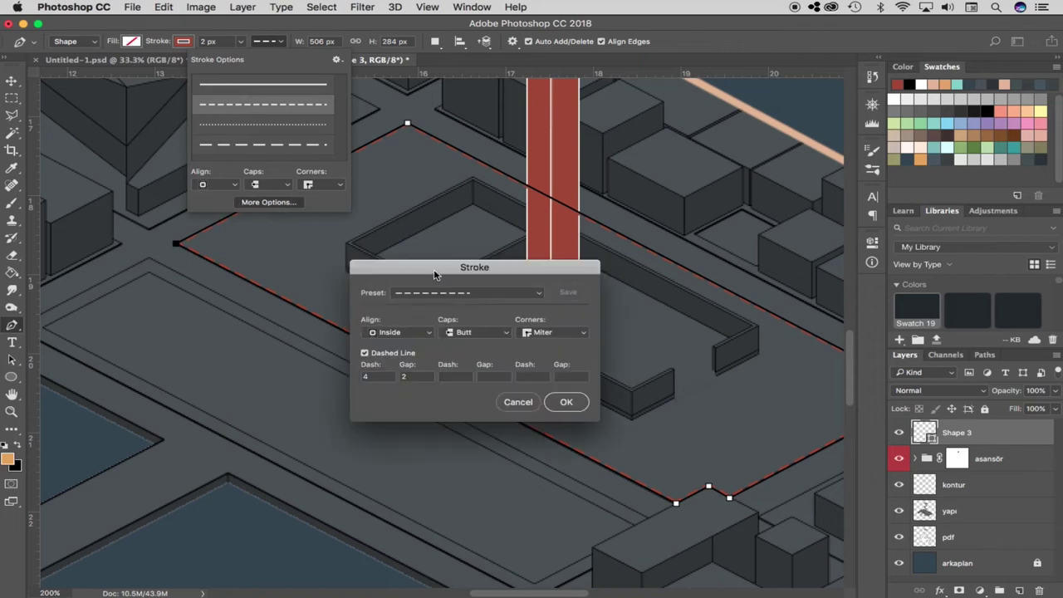
pyautogui.moveTo(433, 275); pyautogui.dragTo(437, 136)
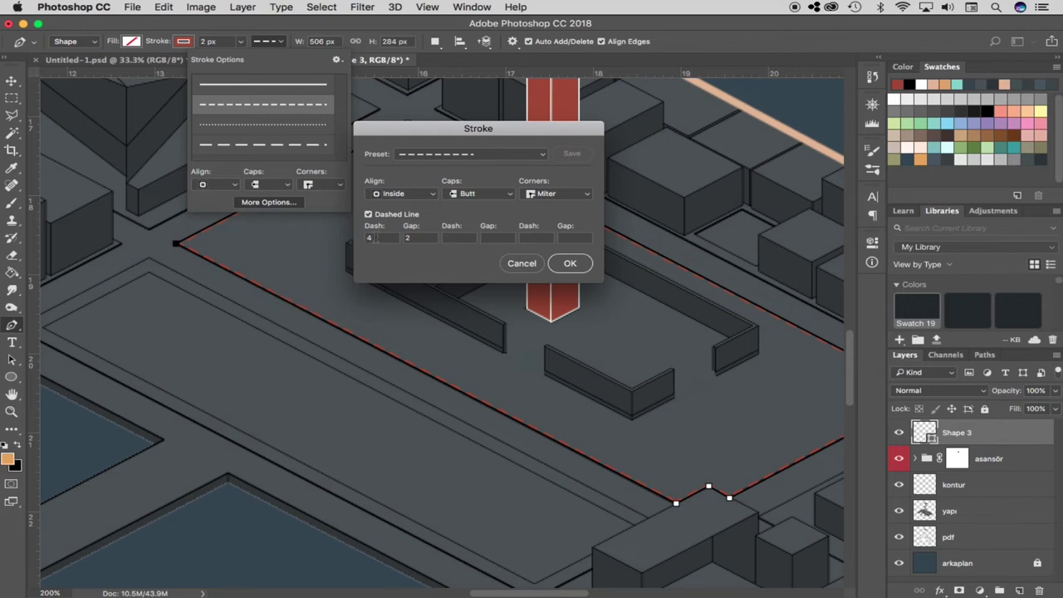
pyautogui.write('8')
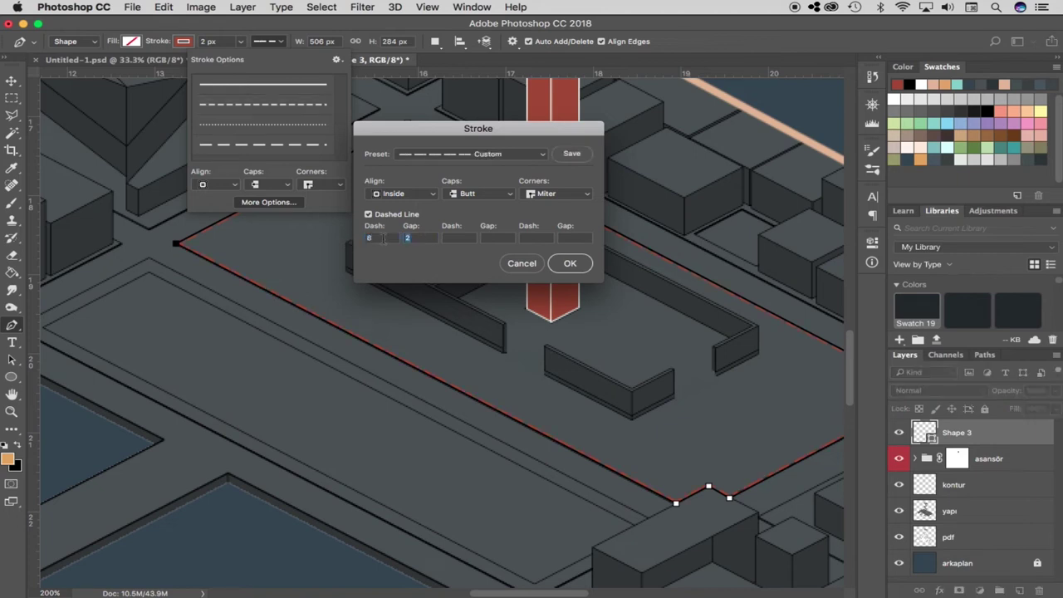
pyautogui.write('4')
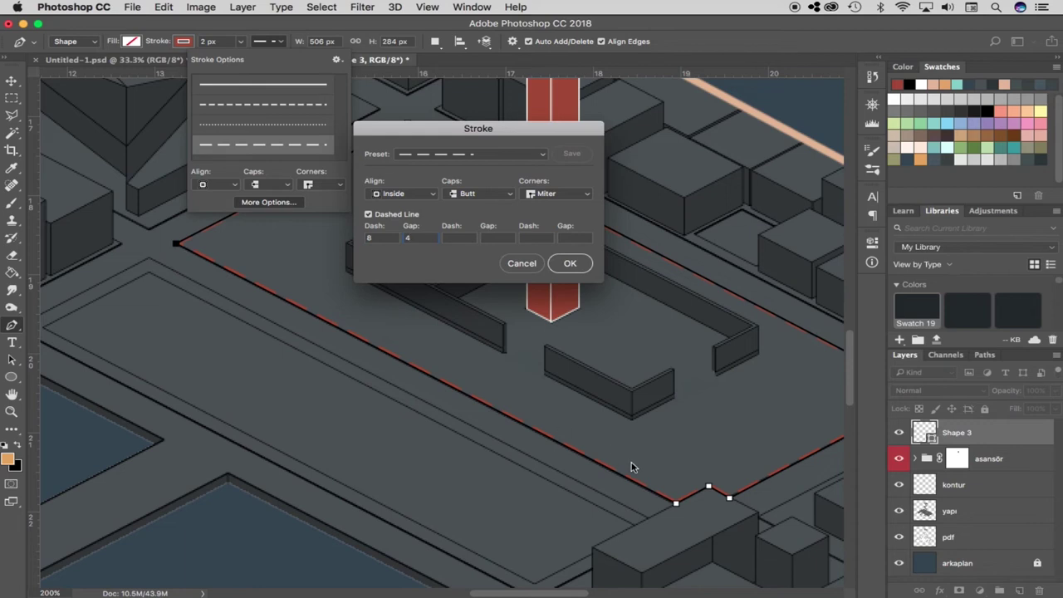
pyautogui.click(570, 263)
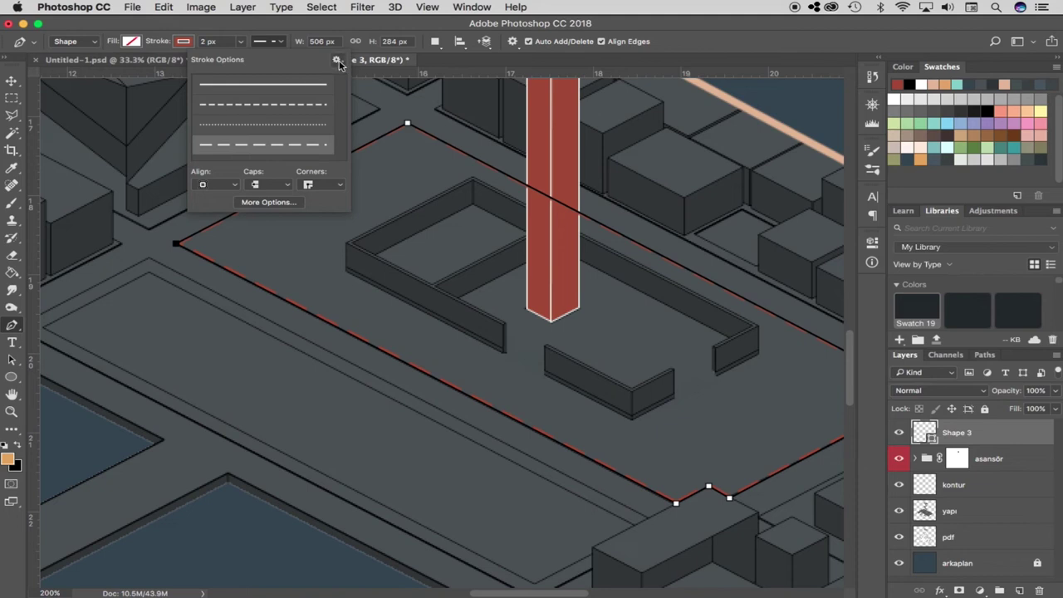
# Close the stroke menus and deselect the path to preview the longer dashes
pyautogui.click(337, 61)
pyautogui.click(324, 65)
pyautogui.click(274, 43)
pyautogui.click(12, 80)
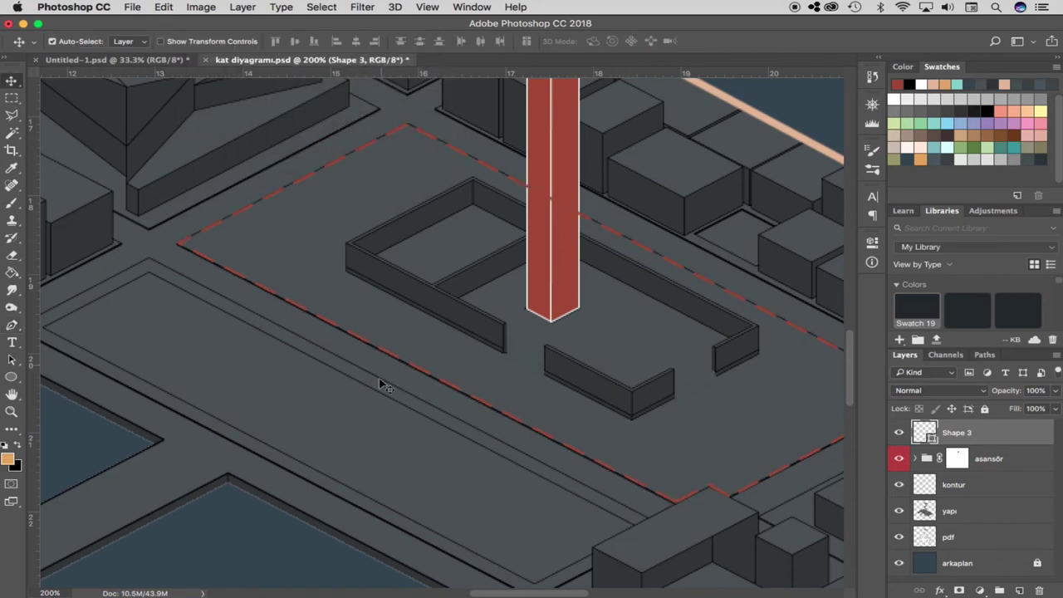
pyautogui.hscroll(5, 383, 386)
pyautogui.hscroll(1, 467, 363)
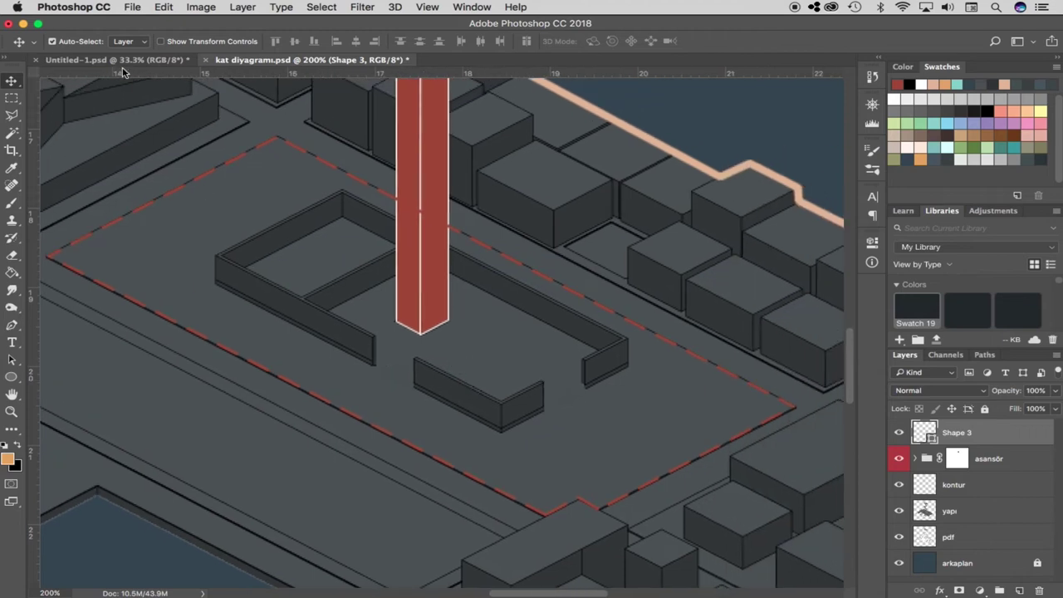
# Set the outline stroke to 3 px with a dash of 6 and gap of 4
pyautogui.press('p')
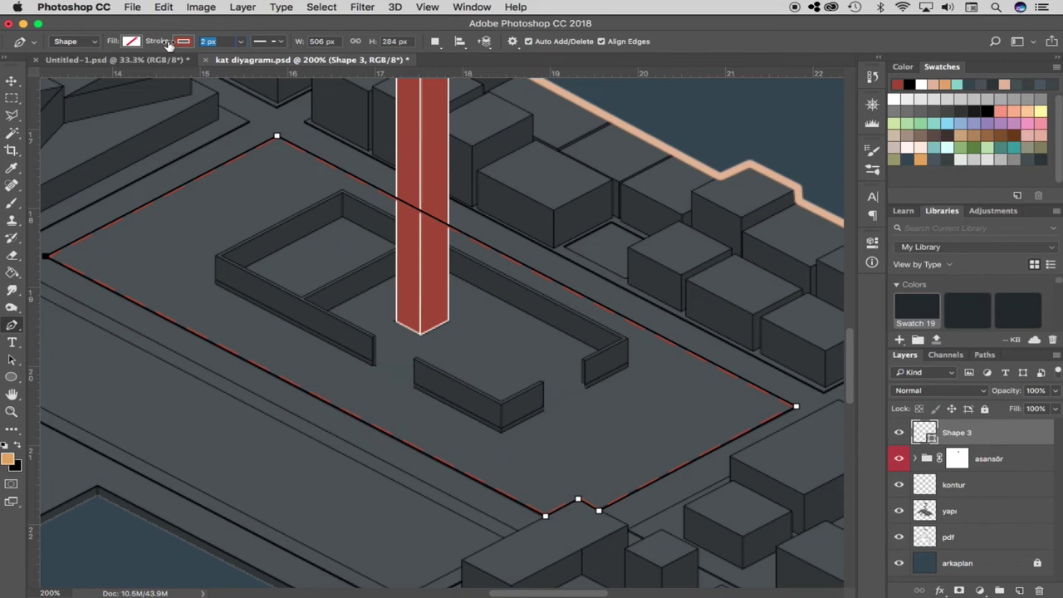
pyautogui.write('3')
pyautogui.click(281, 42)
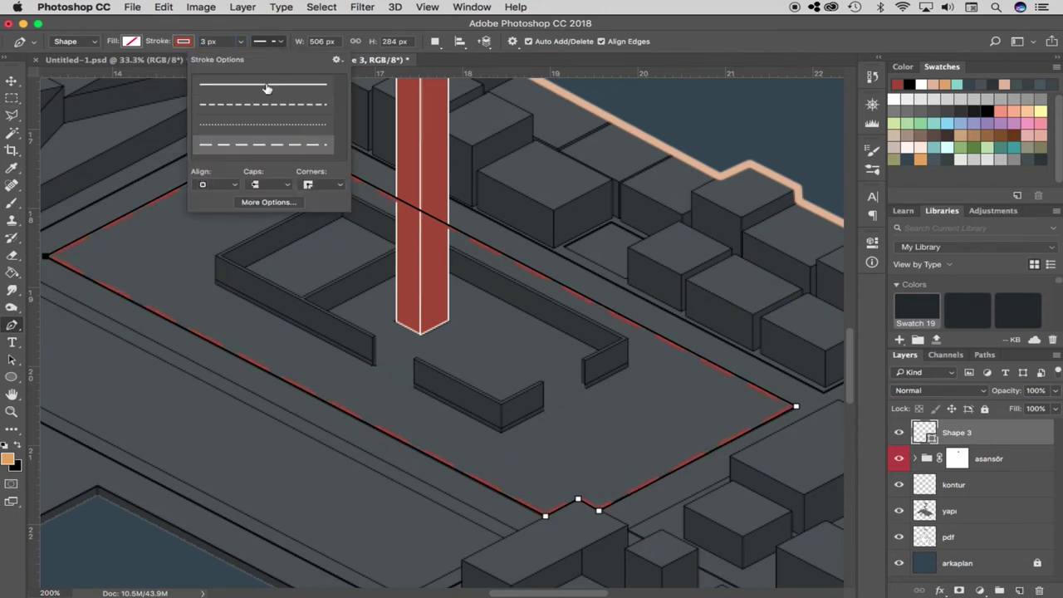
pyautogui.click(267, 202)
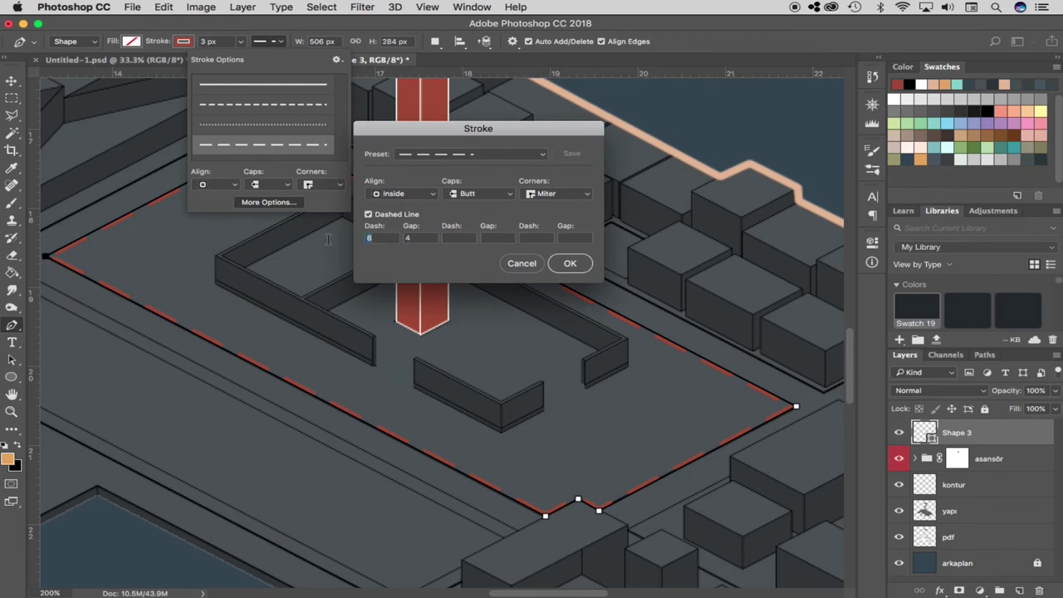
pyautogui.write('6')
pyautogui.press('Tab')
pyautogui.write('4')
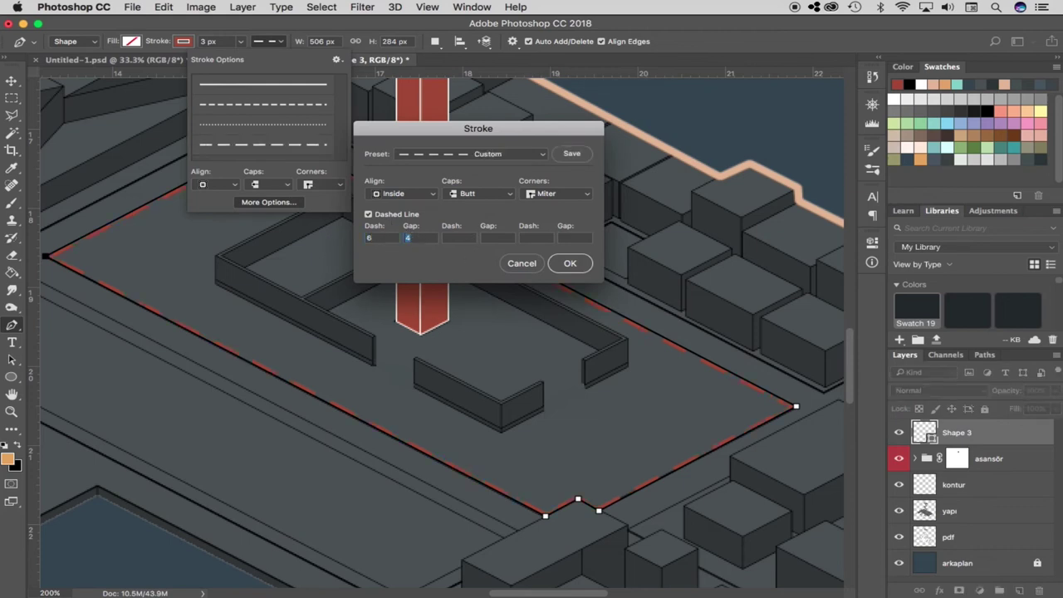
pyautogui.click(570, 264)
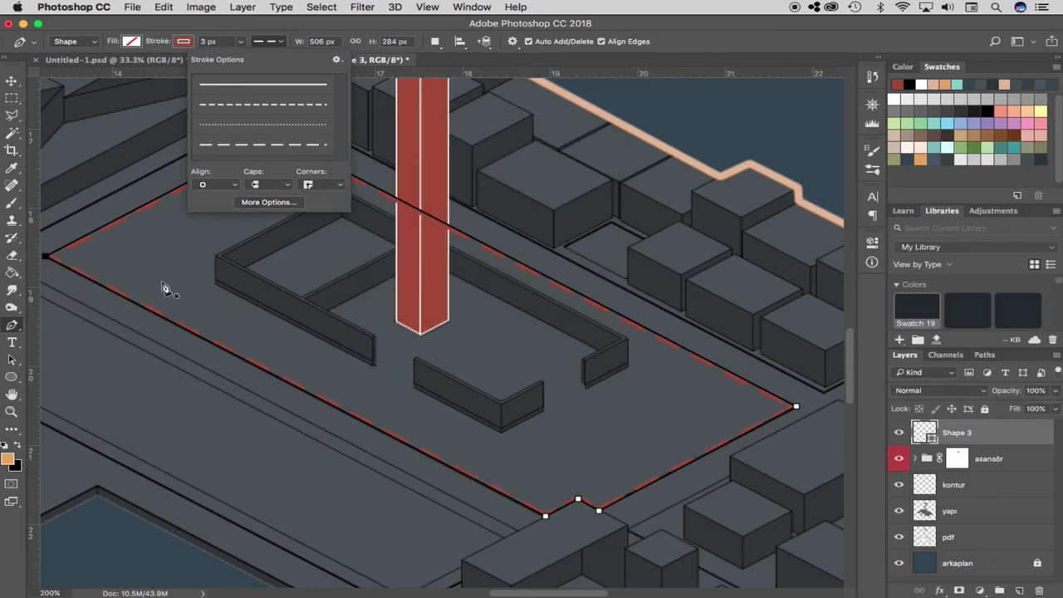
pyautogui.press('v')
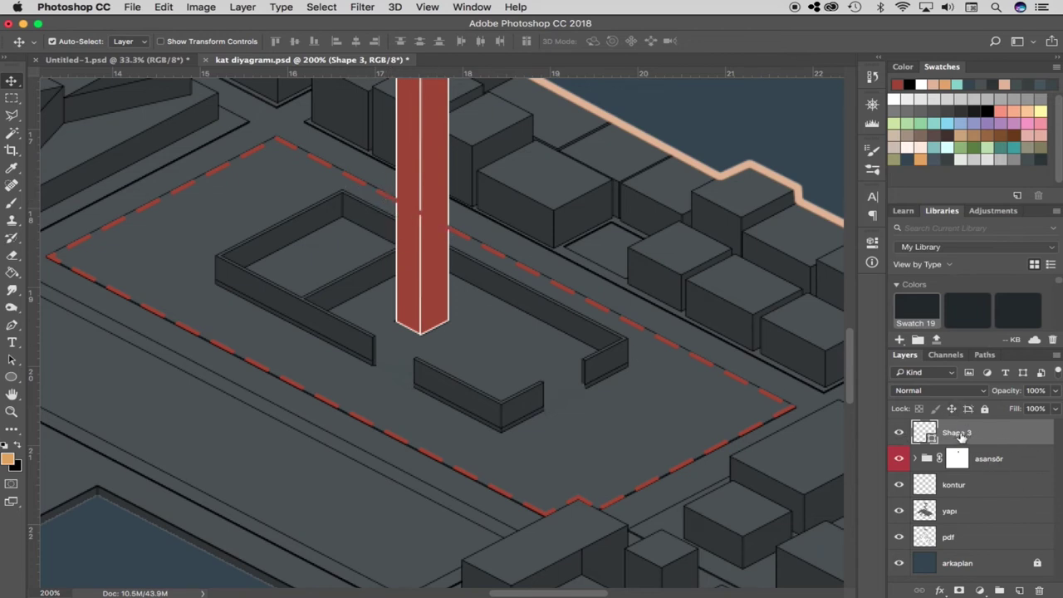
# Move Shape 3 below the elevator group and add a layer mask to it
pyautogui.moveTo(958, 435); pyautogui.dragTo(958, 470)
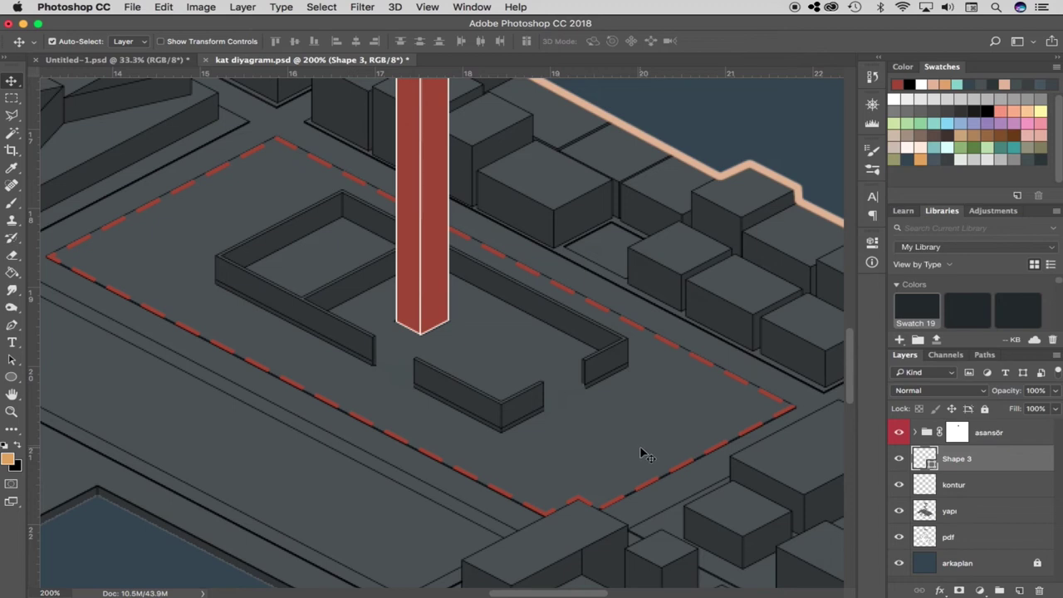
pyautogui.scroll(-4, 635, 446)
pyautogui.hscroll(3, 635, 446)
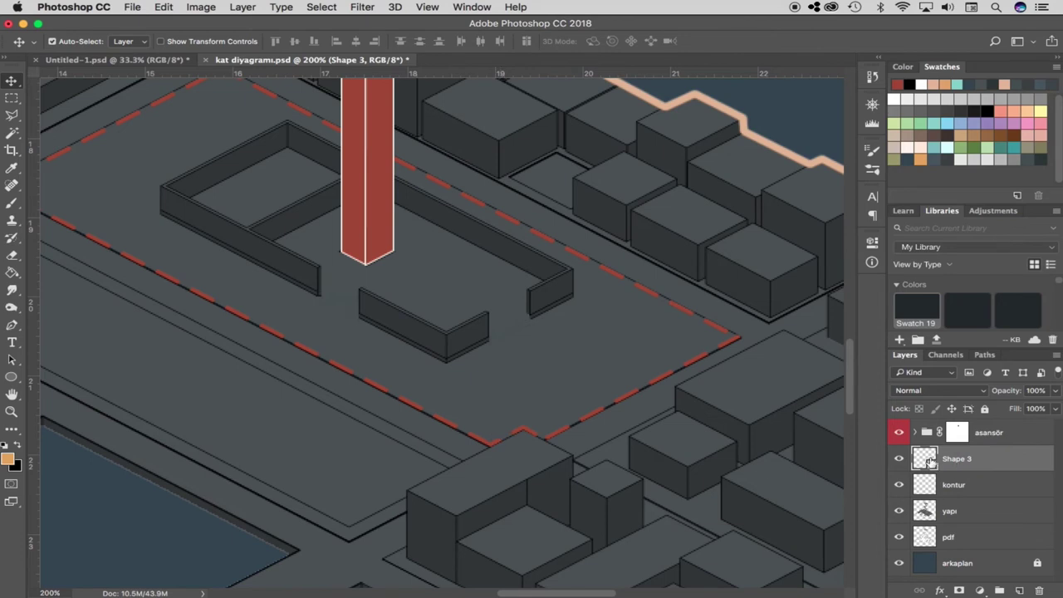
pyautogui.click(959, 590)
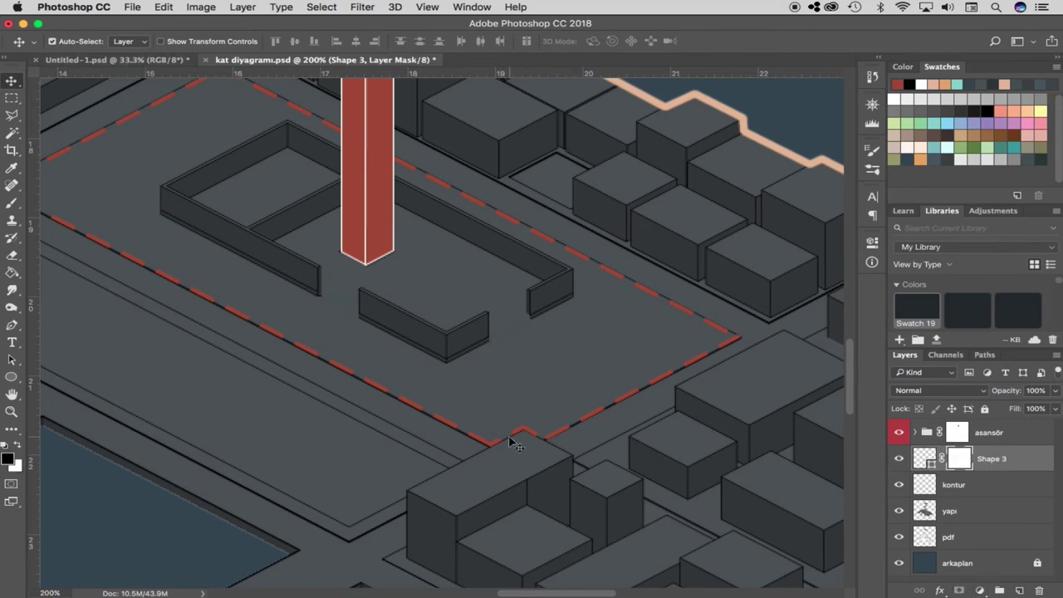
# Mask out the outline where it crosses the front building, then retarget the layer content
pyautogui.press('l')
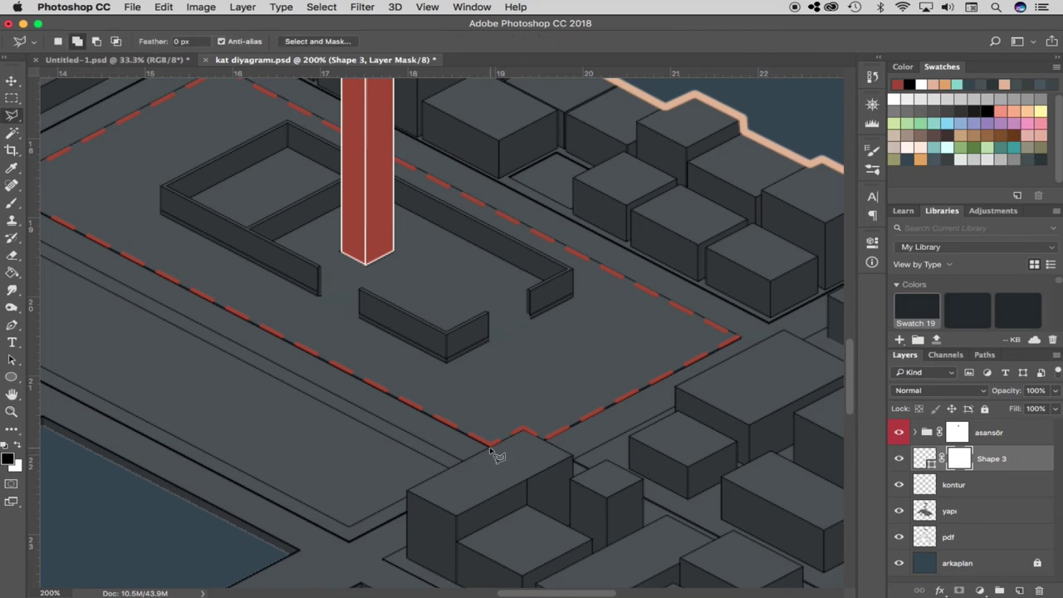
pyautogui.click(489, 444)
pyautogui.click(531, 407)
pyautogui.click(535, 444)
pyautogui.click(489, 444)
pyautogui.press('g')
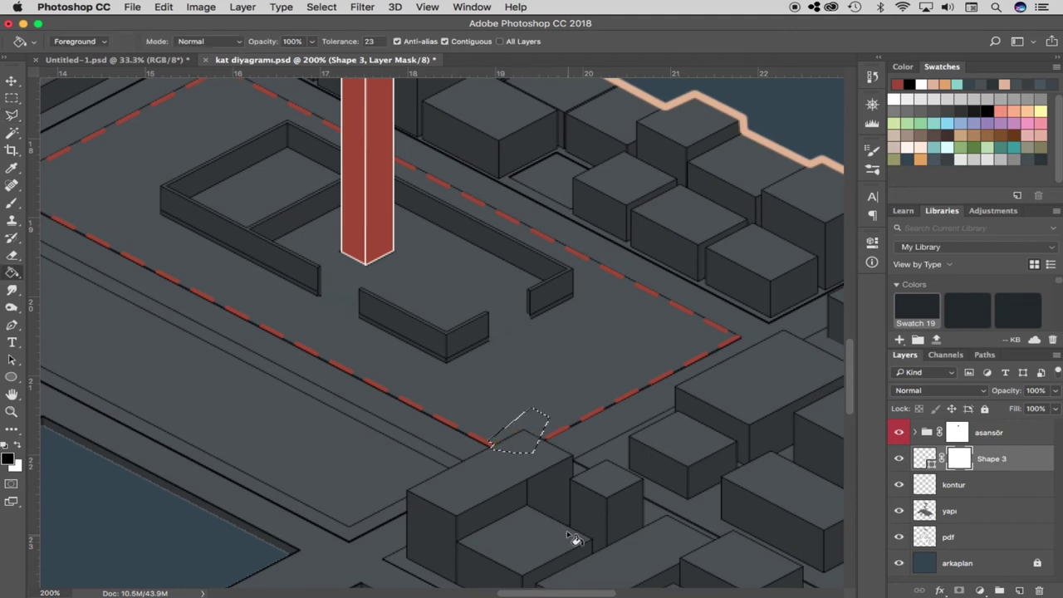
pyautogui.hotkey('ctrl', 'd')
pyautogui.click(924, 458)
pyautogui.hscroll(-5, 462, 360)
pyautogui.scroll(2, 463, 360)
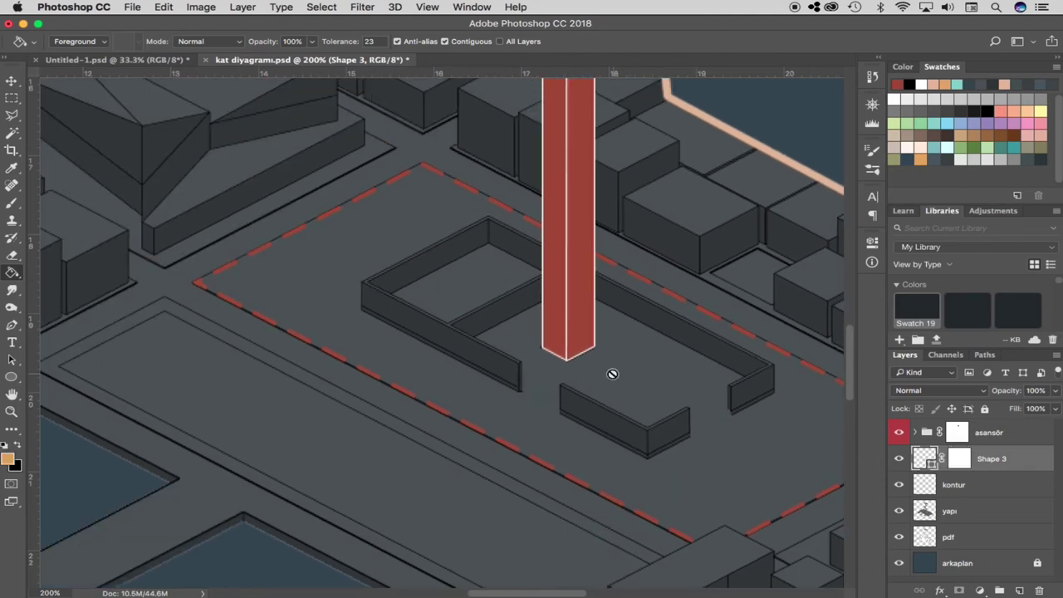
# Change the outline's dash pattern to a dash of 4 and gap of 3
pyautogui.press('z')
pyautogui.keyDown('alt'); pyautogui.click(375, 331); pyautogui.keyUp('alt')
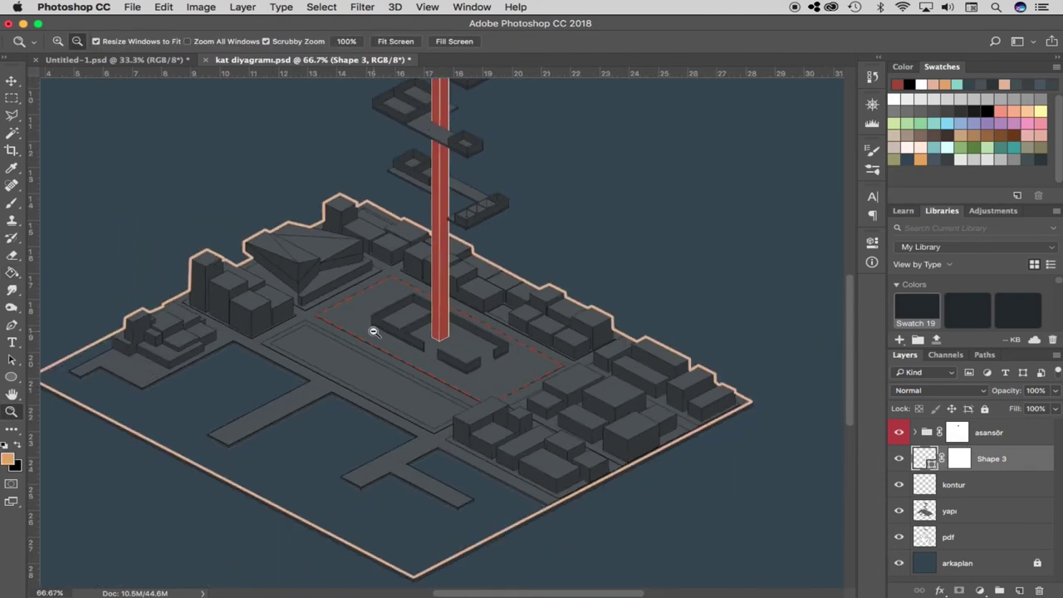
pyautogui.press('p')
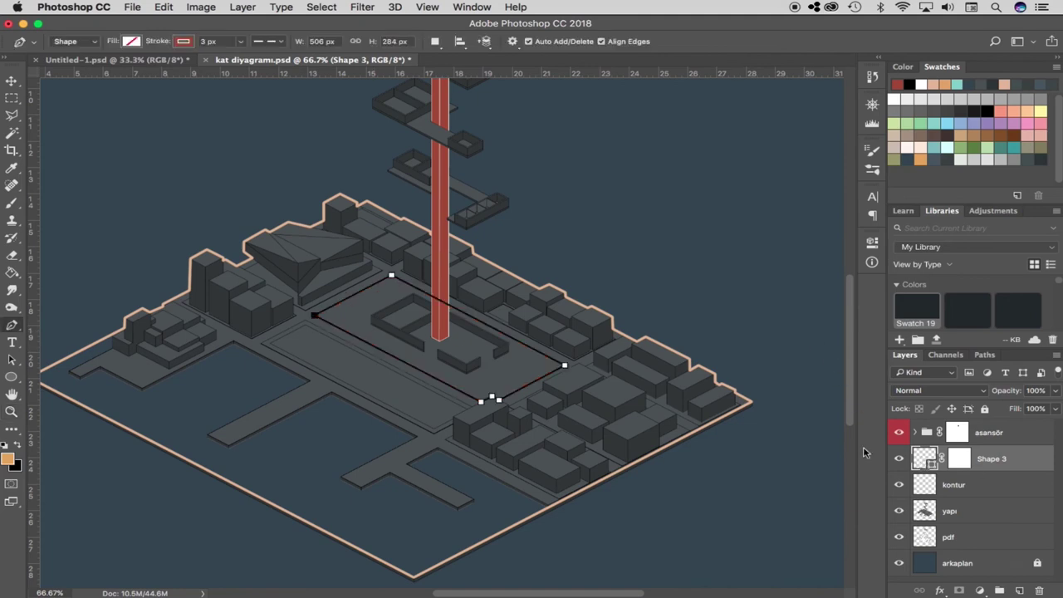
pyautogui.click(281, 44)
pyautogui.click(286, 203)
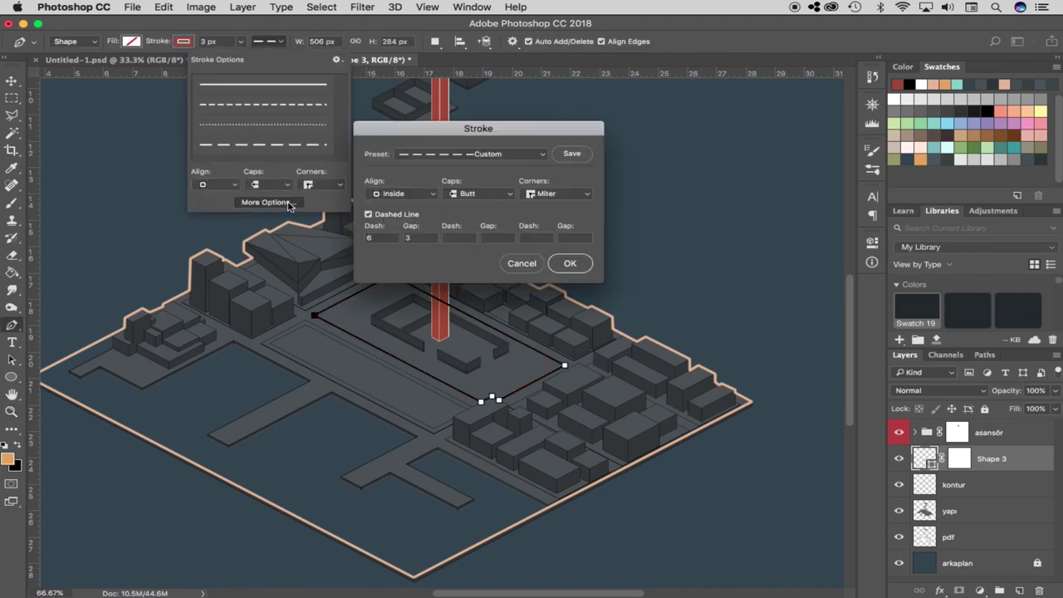
pyautogui.write('4')
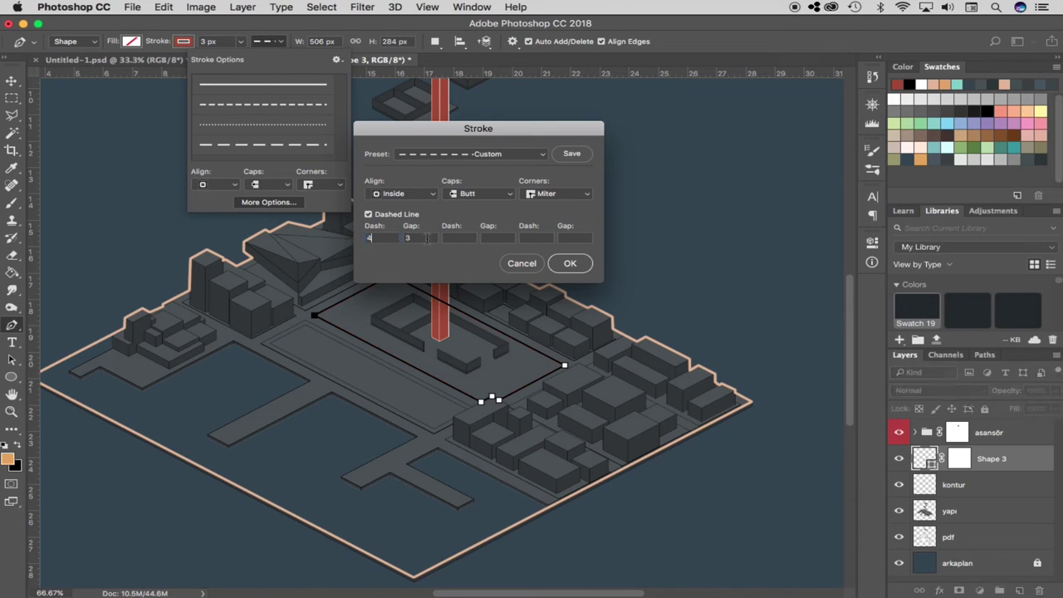
pyautogui.write('2')
pyautogui.click(571, 264)
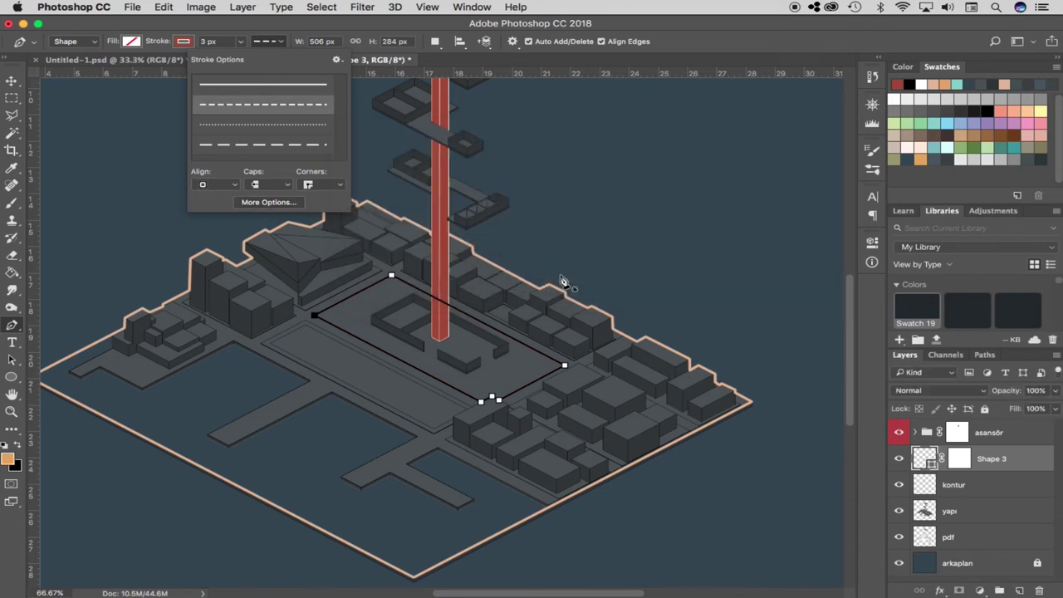
# Zoom in and frame the view around the dashed site outline
pyautogui.press('v')
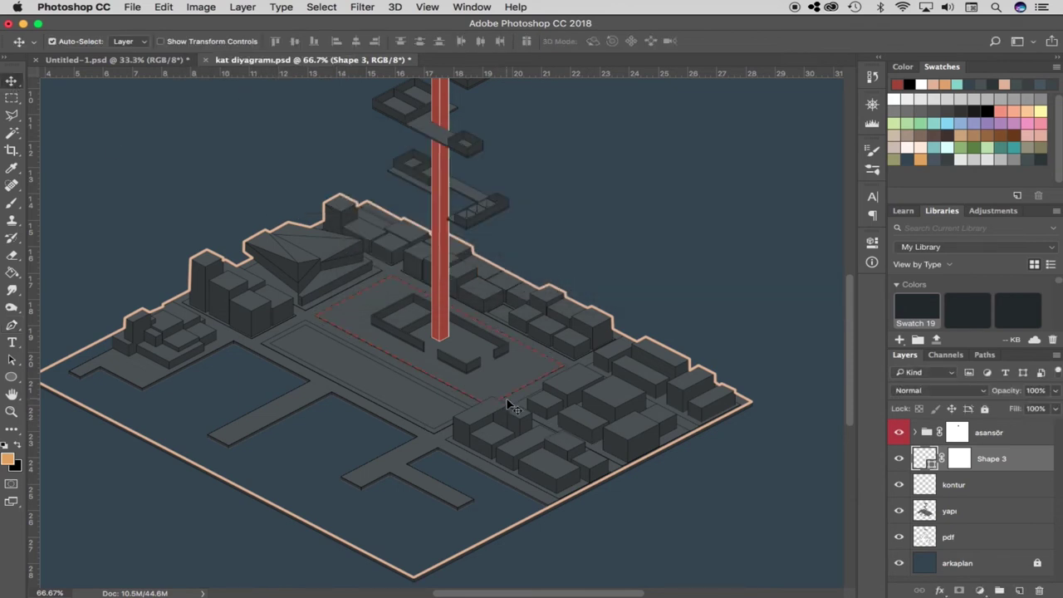
pyautogui.press('z')
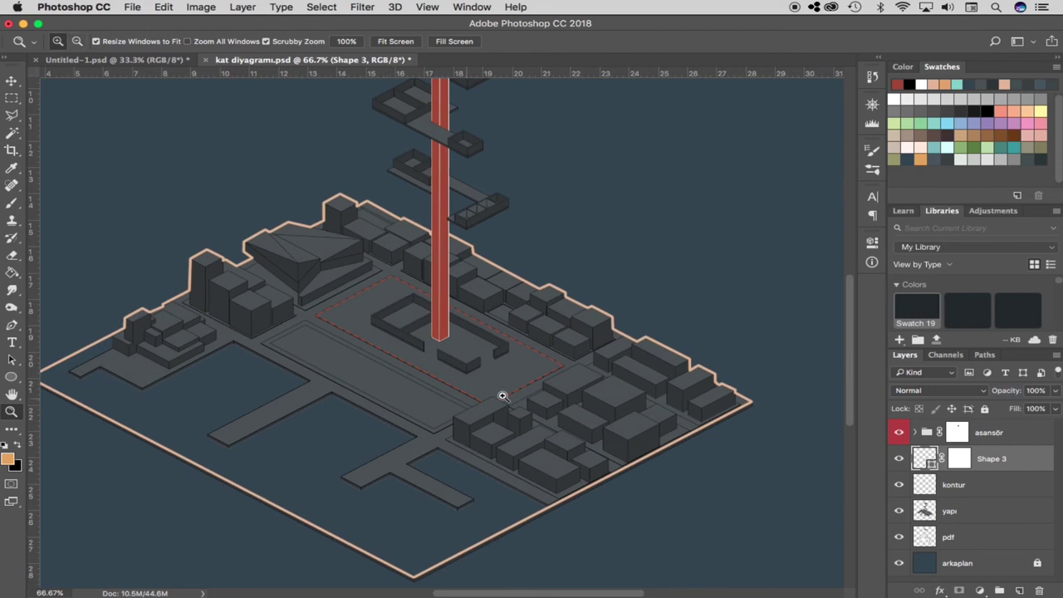
pyautogui.moveTo(501, 396); pyautogui.dragTo(653, 396)
pyautogui.moveTo(178, 152); pyautogui.dragTo(408, 282)
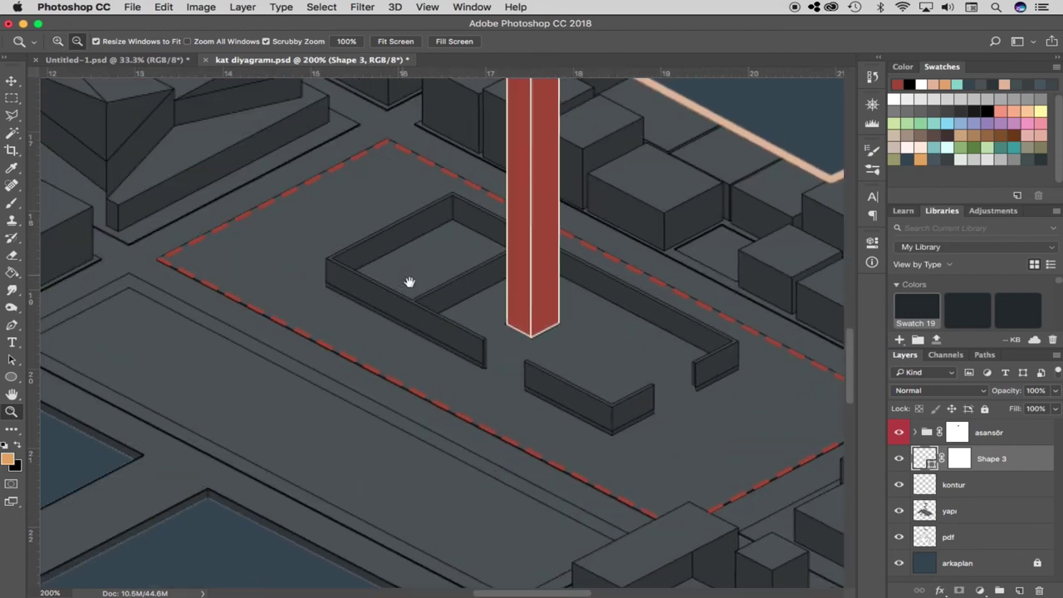
# Zoom in and select the outline's right corner, lower bend and notch anchor points
pyautogui.press('p')
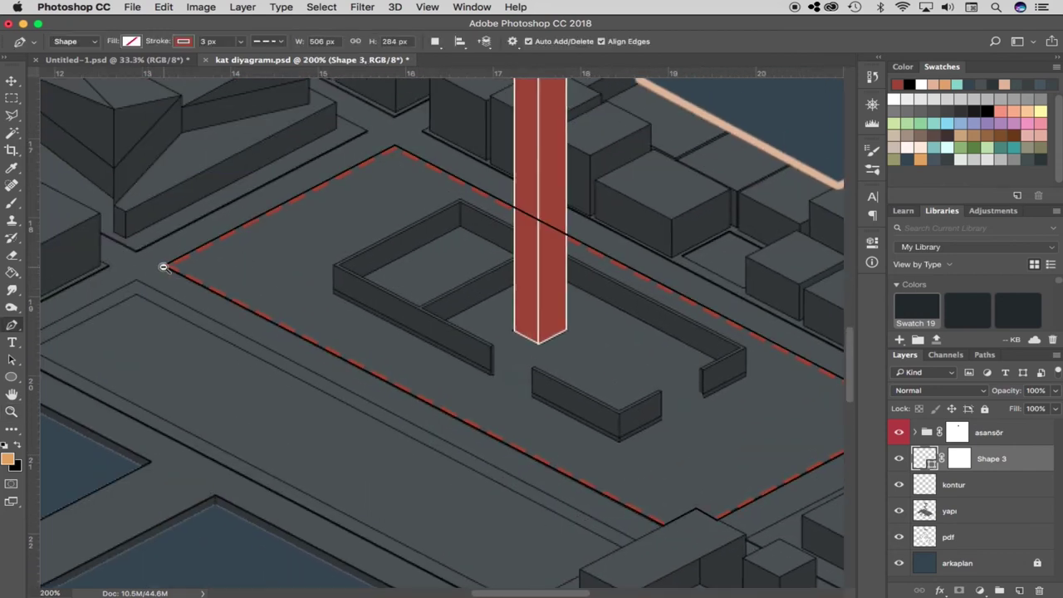
pyautogui.keyDown('super'); pyautogui.click(161, 266); pyautogui.keyUp('super')
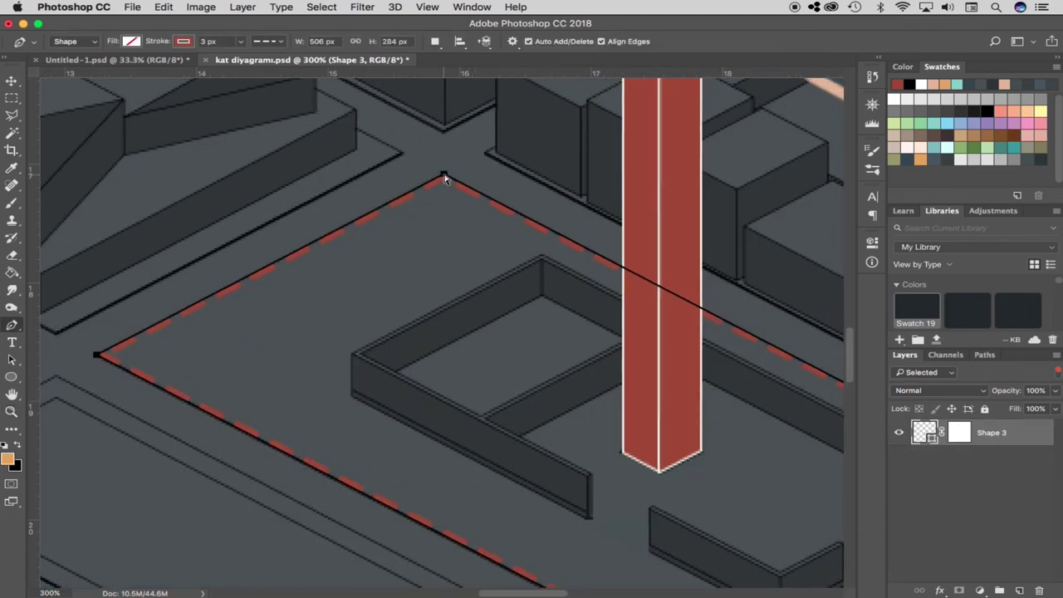
pyautogui.moveTo(589, 287); pyautogui.dragTo(373, 178)
pyautogui.moveTo(686, 374); pyautogui.dragTo(300, 247)
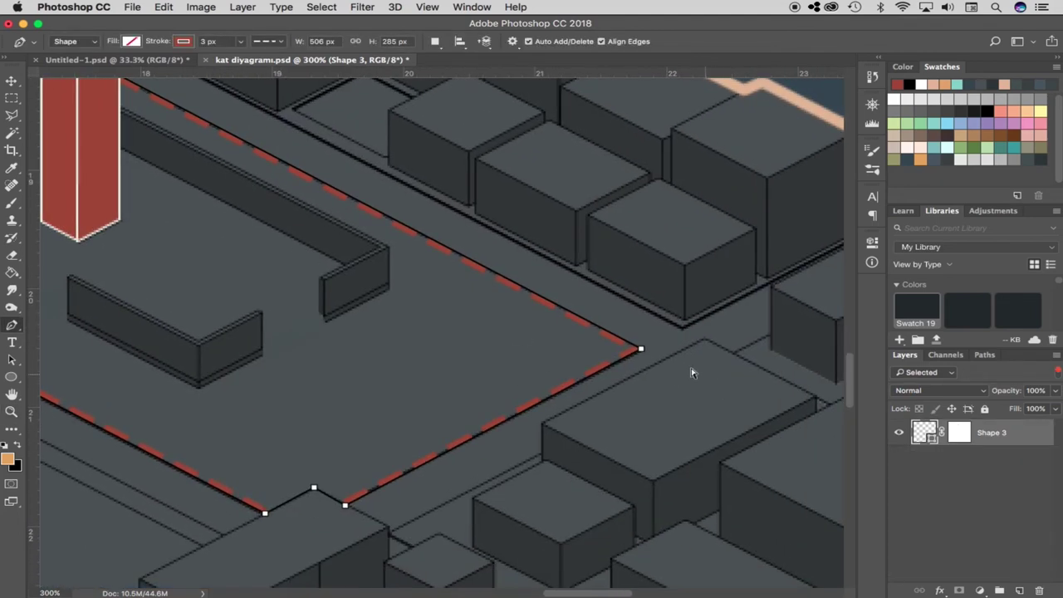
pyautogui.keyDown('super'); pyautogui.click(641, 350); pyautogui.keyUp('super')
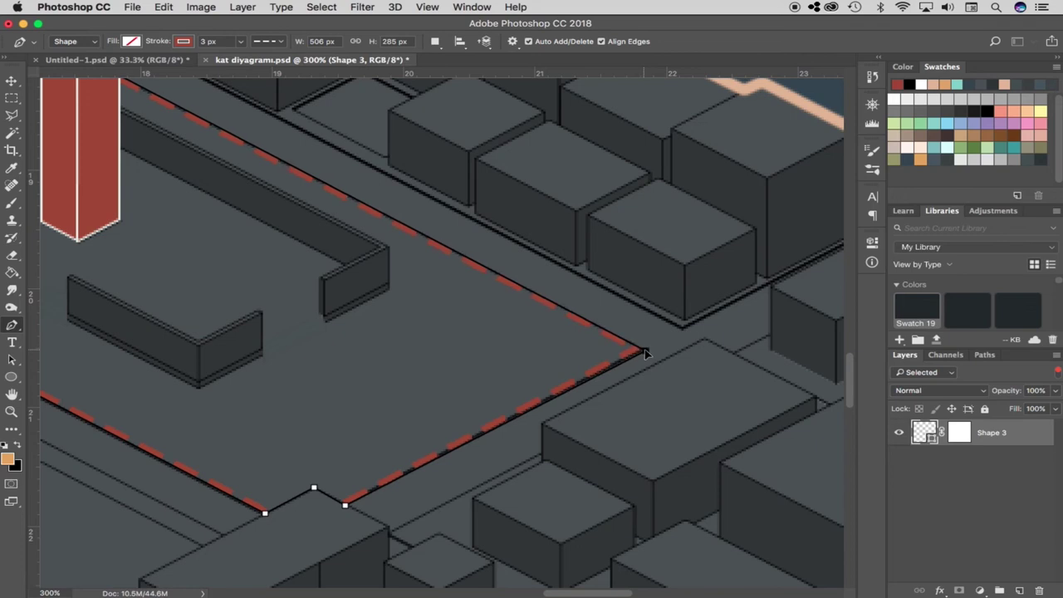
pyautogui.scroll(-5, 550, 339)
pyautogui.hscroll(-5, 550, 339)
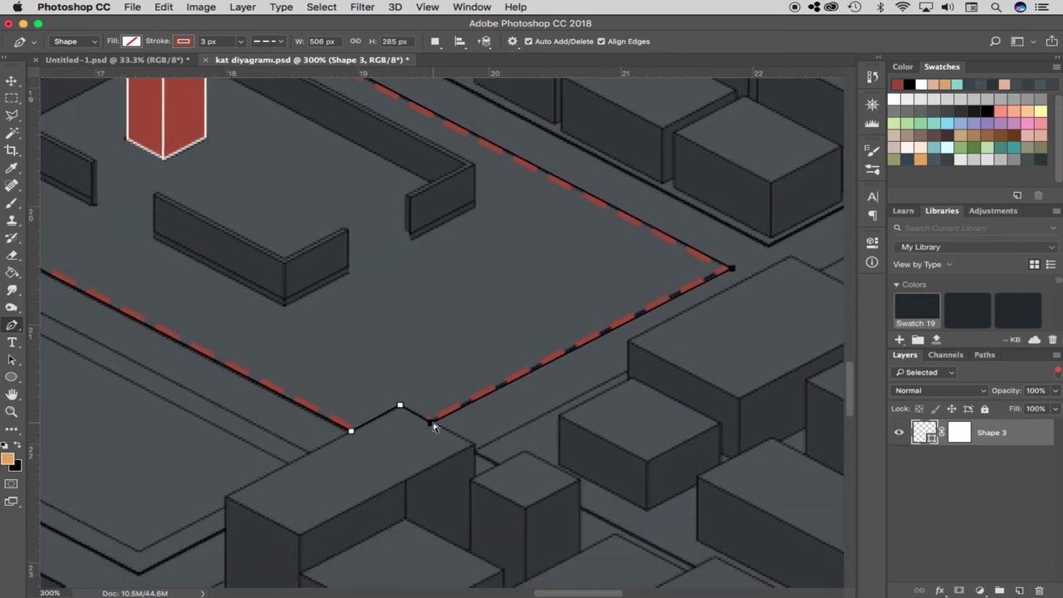
pyautogui.keyDown('super'); pyautogui.click(432, 422); pyautogui.keyUp('super')
pyautogui.keyDown('super'); pyautogui.click(349, 432); pyautogui.keyUp('super')
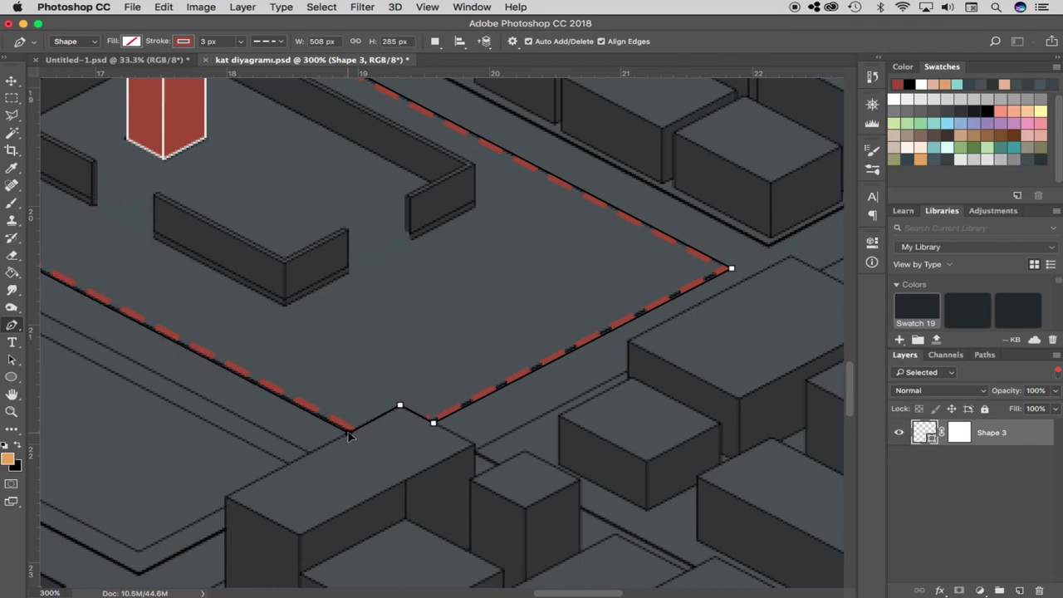
pyautogui.moveTo(327, 355); pyautogui.dragTo(510, 404)
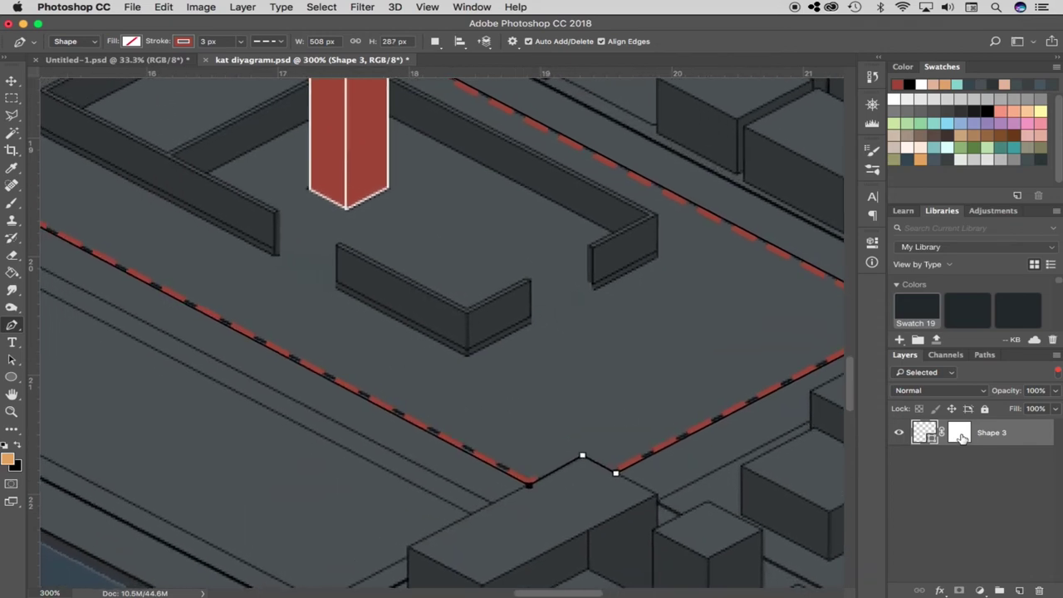
# Target Shape 3's mask and draw a polygonal selection around the front notch
pyautogui.click(1058, 373)
pyautogui.click(958, 462)
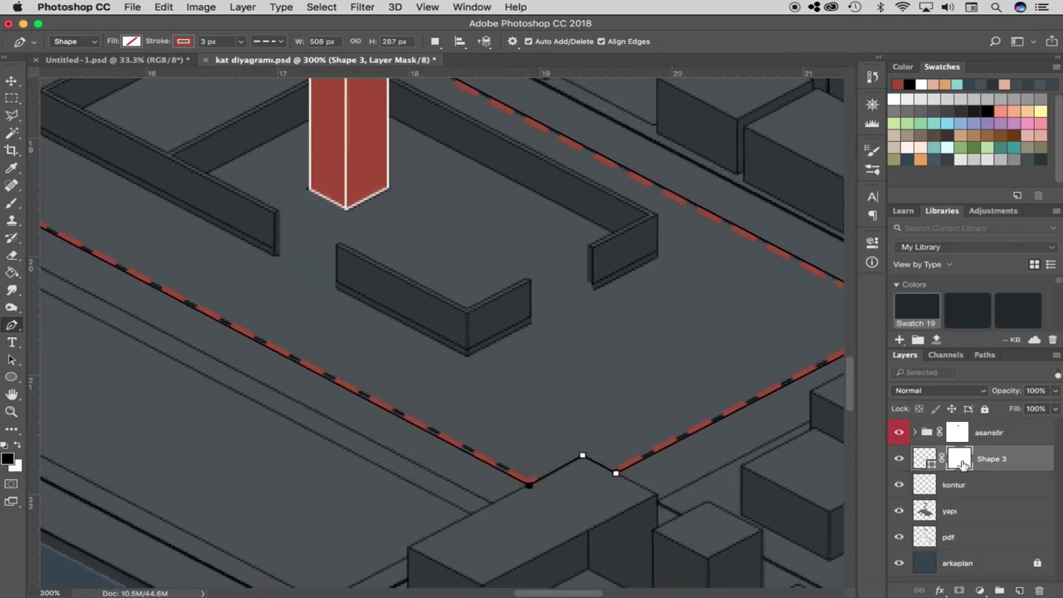
pyautogui.press('l')
pyautogui.click(613, 452)
pyautogui.click(615, 480)
pyautogui.click(579, 496)
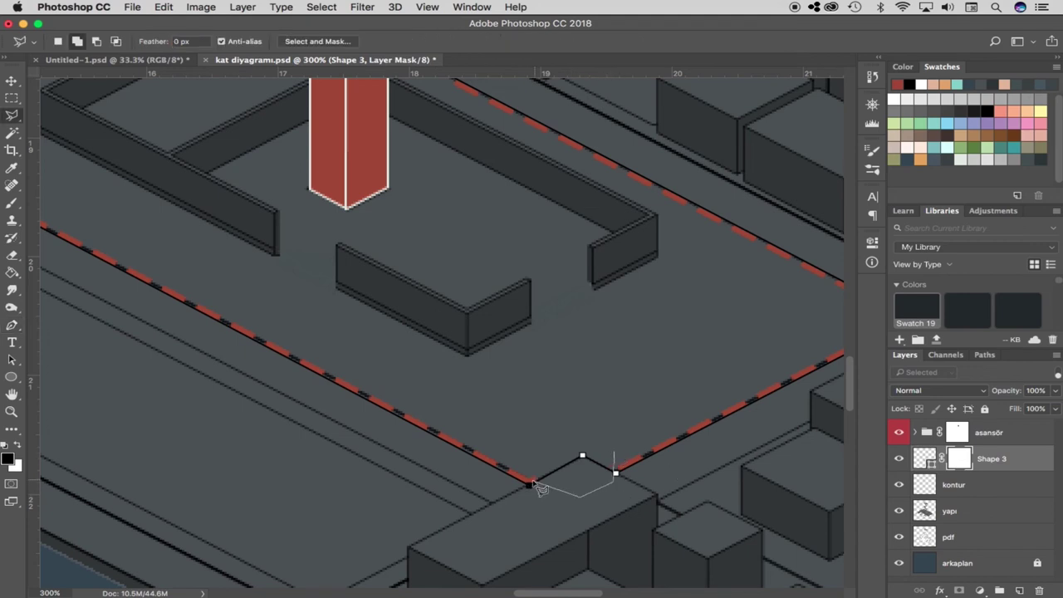
pyautogui.click(525, 476)
pyautogui.click(560, 435)
pyautogui.click(614, 453)
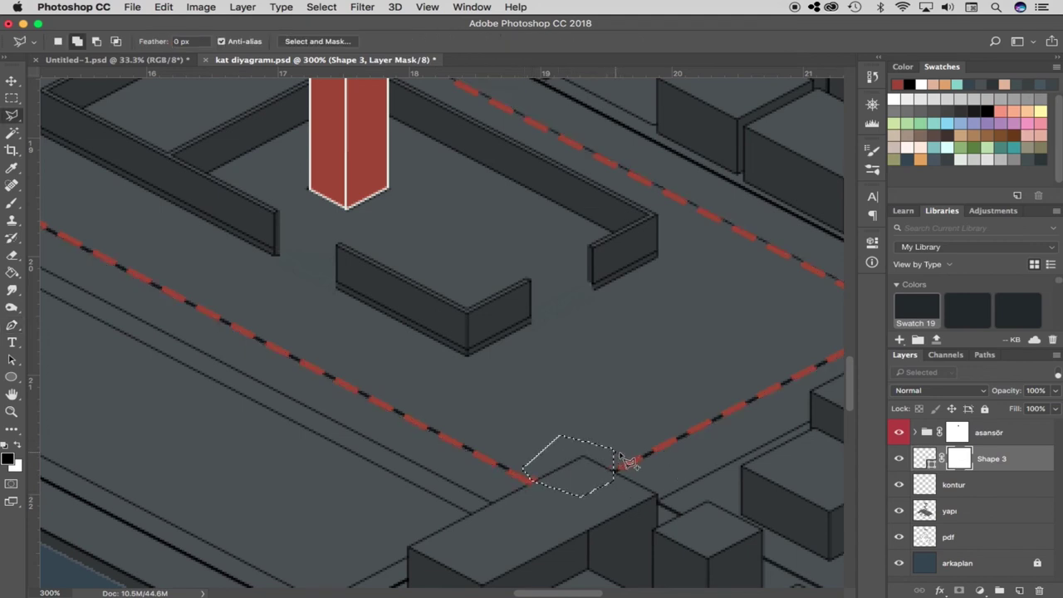
# Fill the notch selection on the mask to hide it, deselect, and zoom out
pyautogui.press('g')
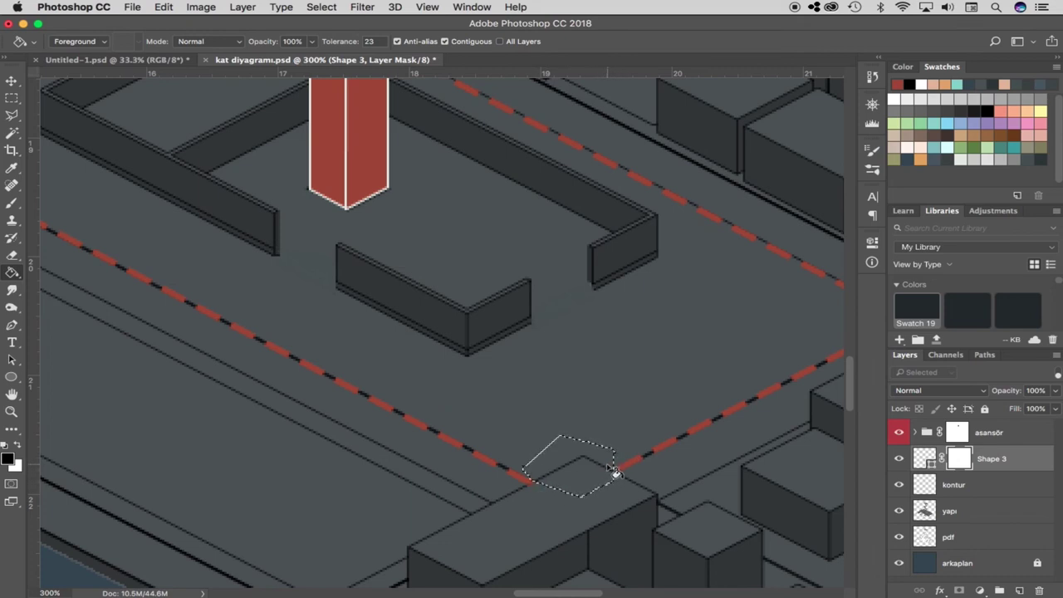
pyautogui.click(614, 470)
pyautogui.hotkey('ctrl', 'd')
pyautogui.press('z')
pyautogui.keyDown('alt'); pyautogui.click(572, 391); pyautogui.keyUp('alt')
pyautogui.keyDown('alt'); pyautogui.click(572, 391); pyautogui.keyUp('alt')
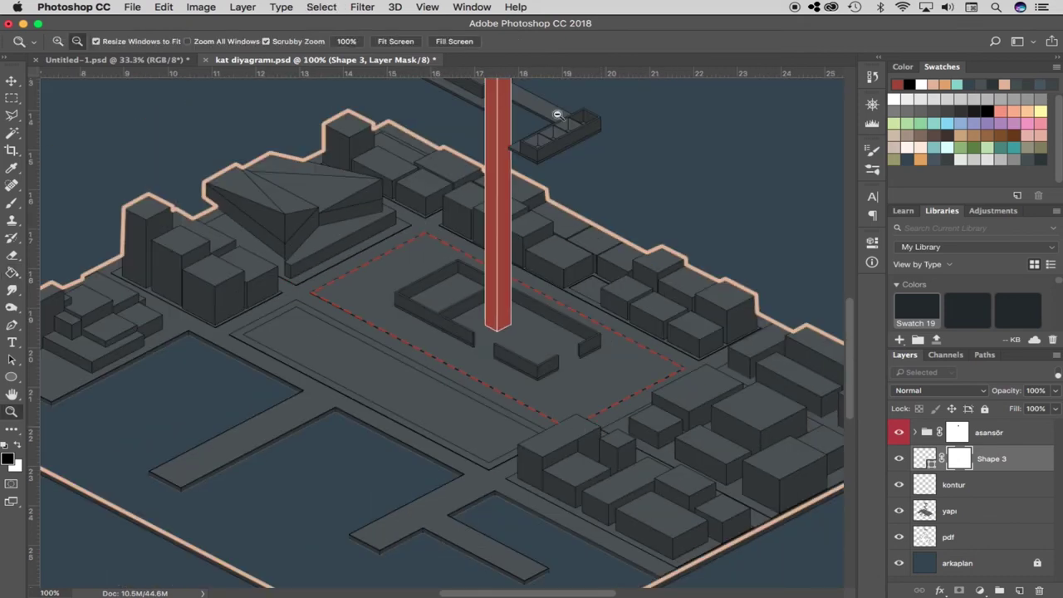
pyautogui.moveTo(375, 294); pyautogui.dragTo(535, 396)
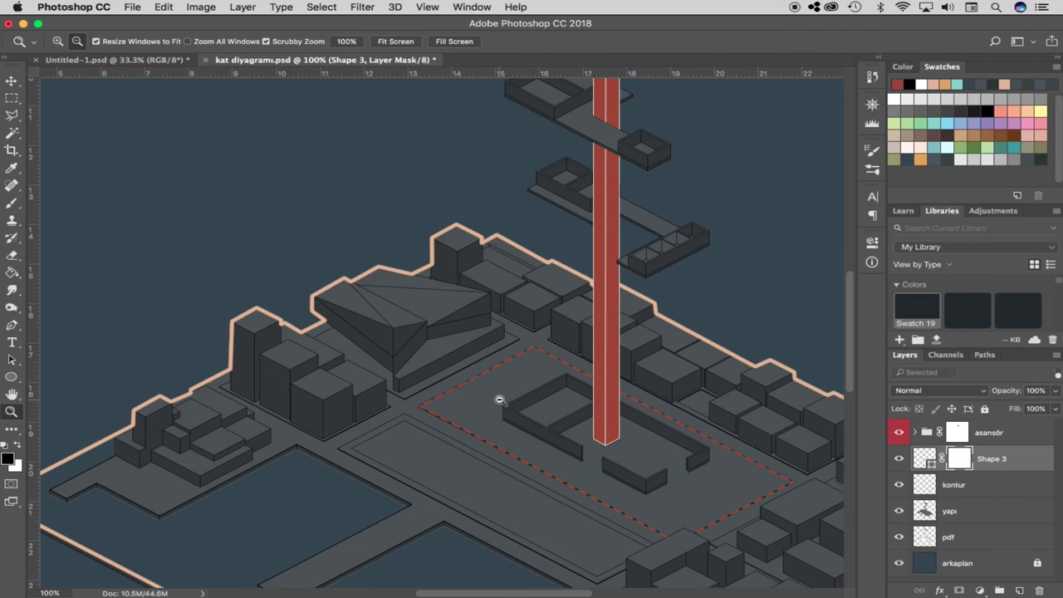
pyautogui.keyDown('alt'); pyautogui.click(499, 400); pyautogui.keyUp('alt')
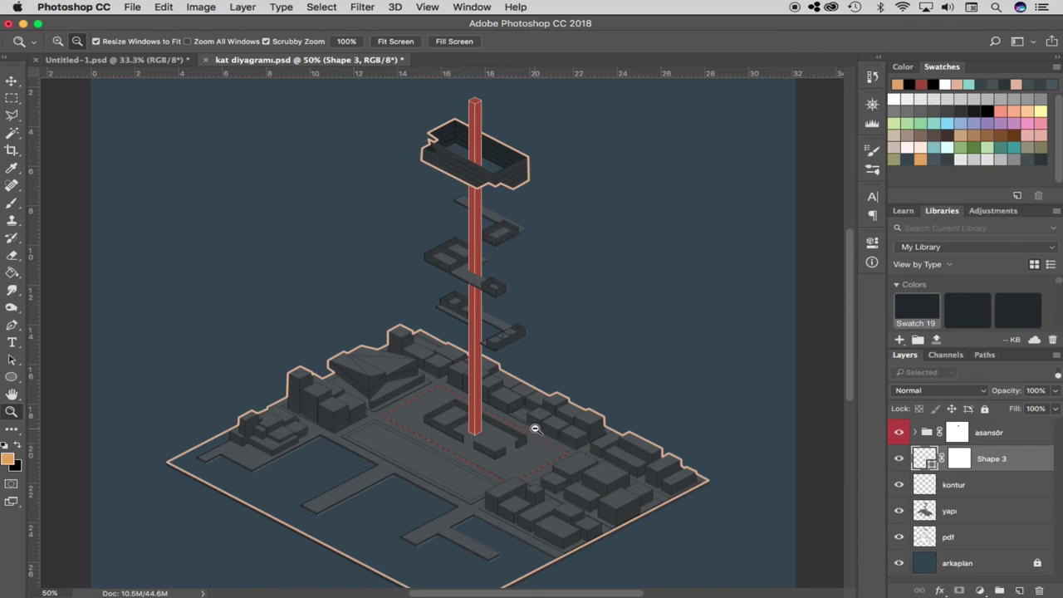
pyautogui.scroll(-2, 581, 449)
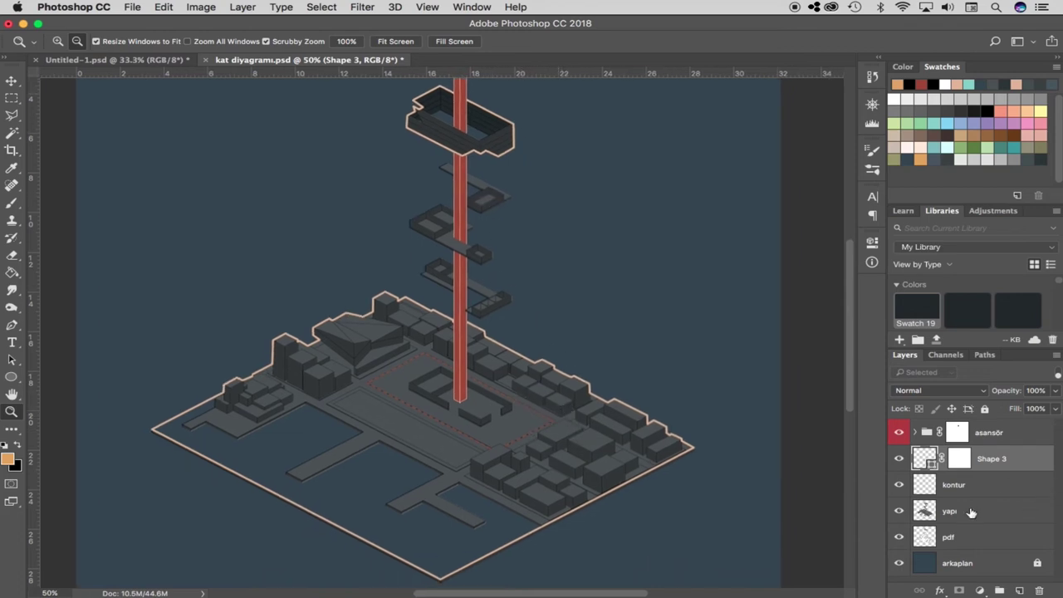
# Switch the yapı layer from Multiply to Normal blending and test a lower opacity around 57%
pyautogui.click(962, 512)
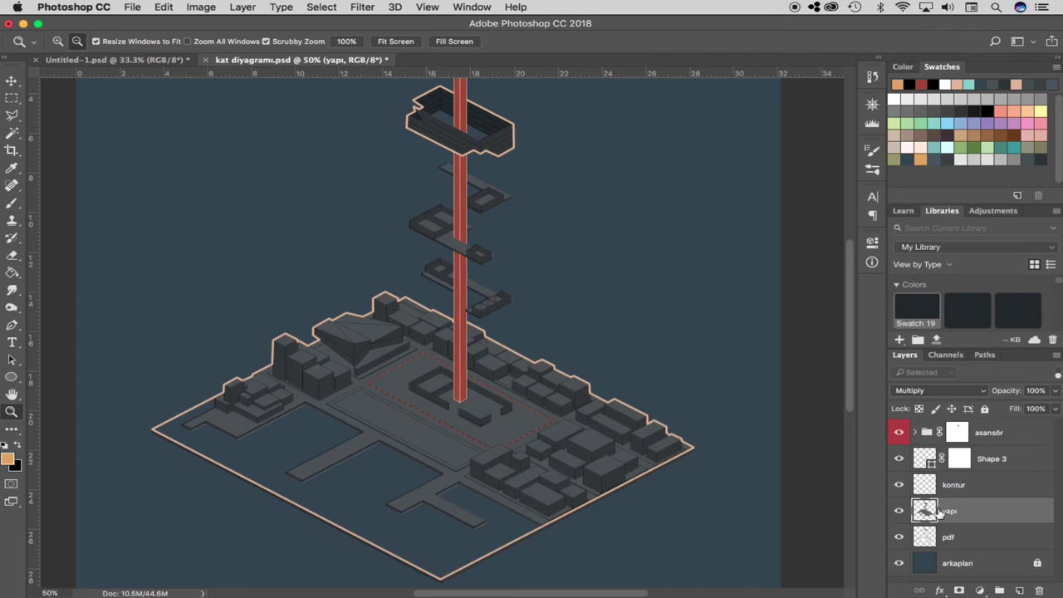
pyautogui.click(928, 394)
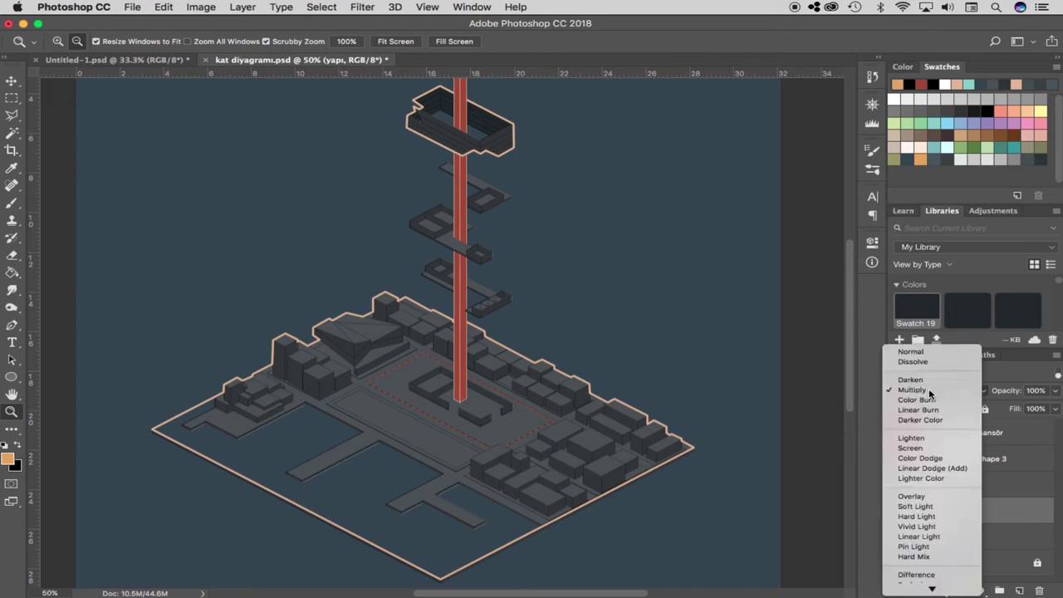
pyautogui.click(928, 394)
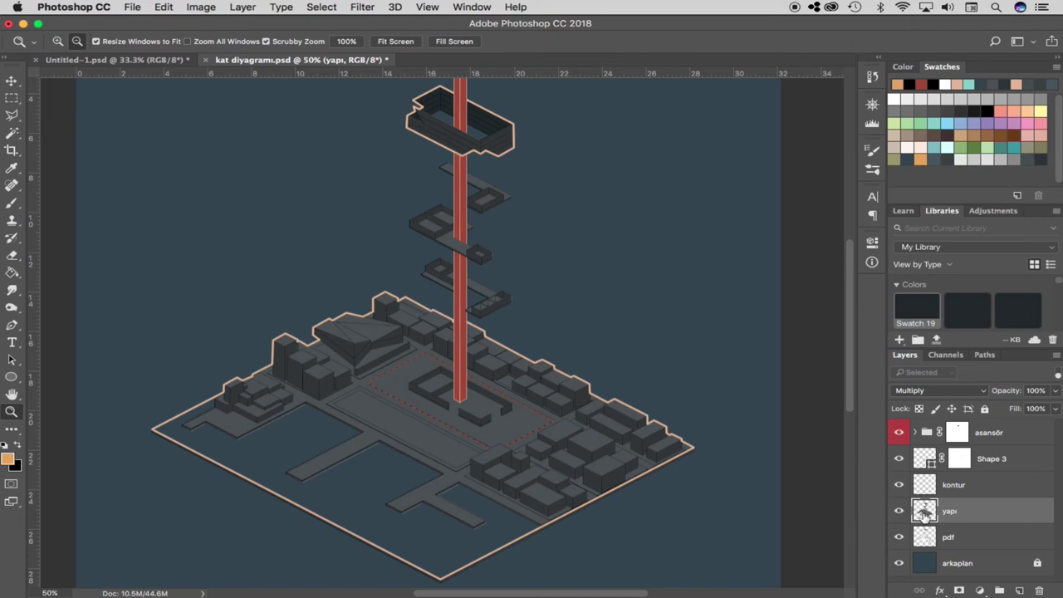
pyautogui.click(563, 460)
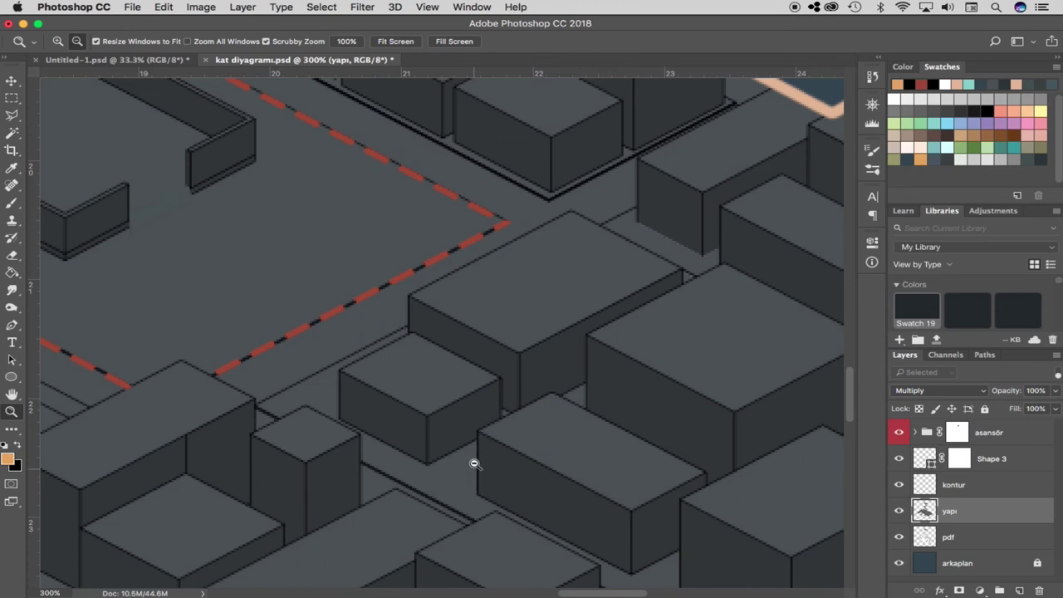
pyautogui.scroll(-1, 664, 423)
pyautogui.click(942, 390)
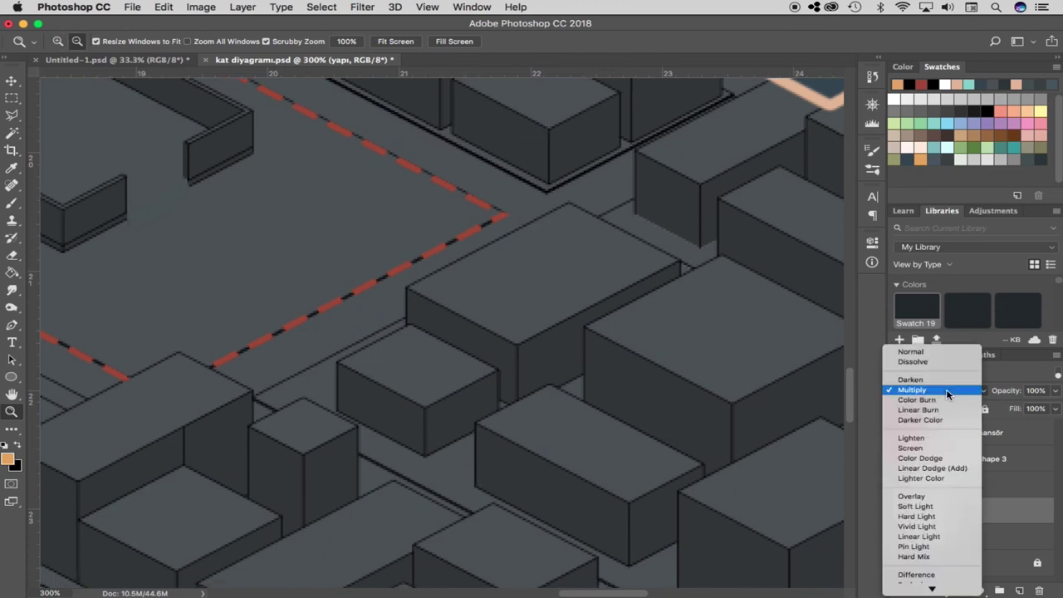
pyautogui.click(913, 360)
pyautogui.click(1055, 391)
pyautogui.moveTo(1054, 409)
pyautogui.mouseDown()
pyautogui.moveTo(1025, 410)
pyautogui.moveTo(1054, 409)
pyautogui.mouseUp()
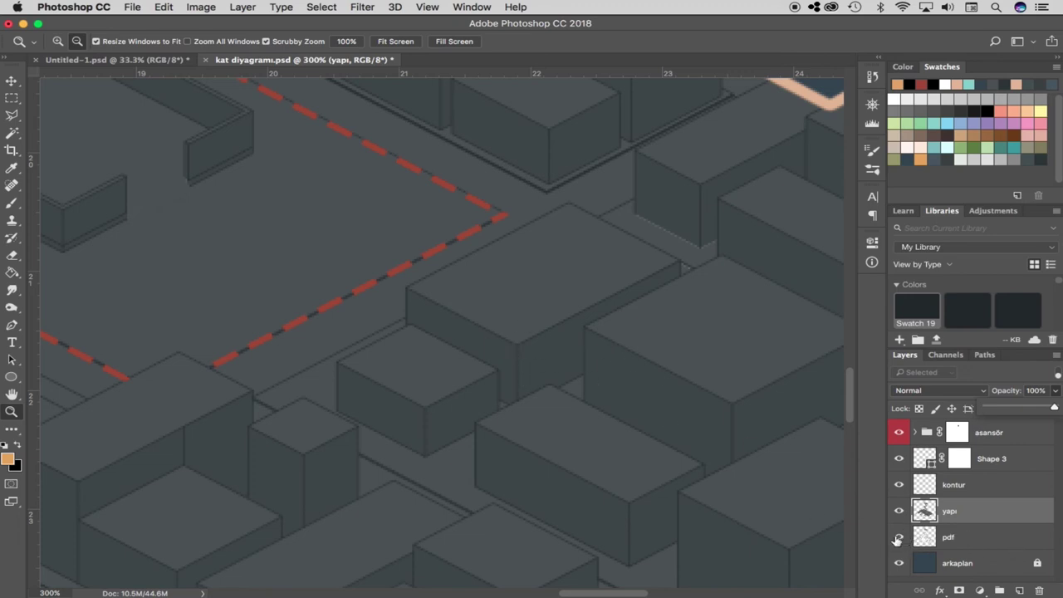
pyautogui.click(897, 537)
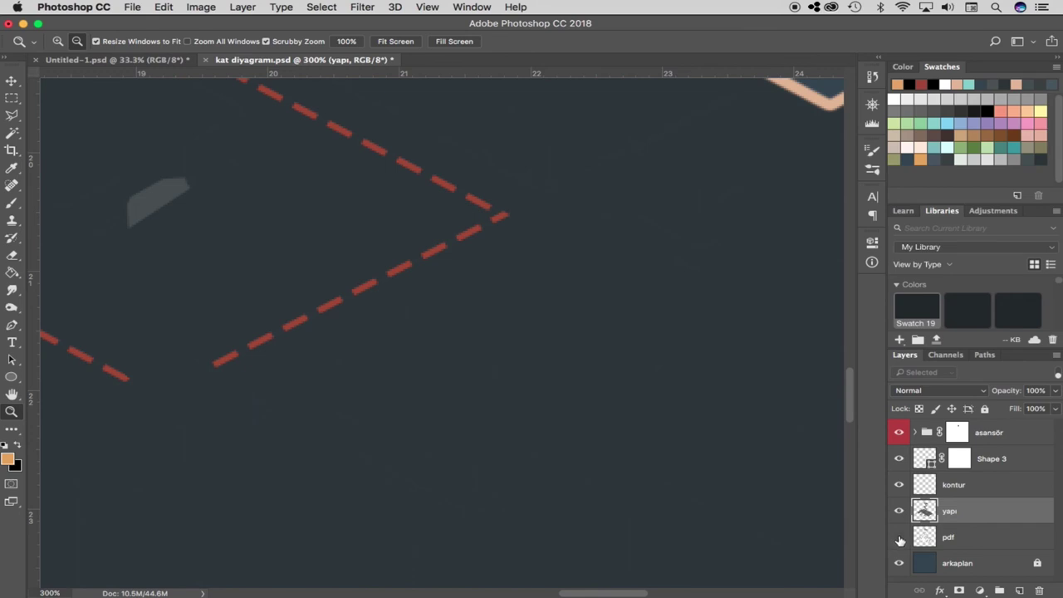
pyautogui.moveTo(588, 457); pyautogui.dragTo(526, 429)
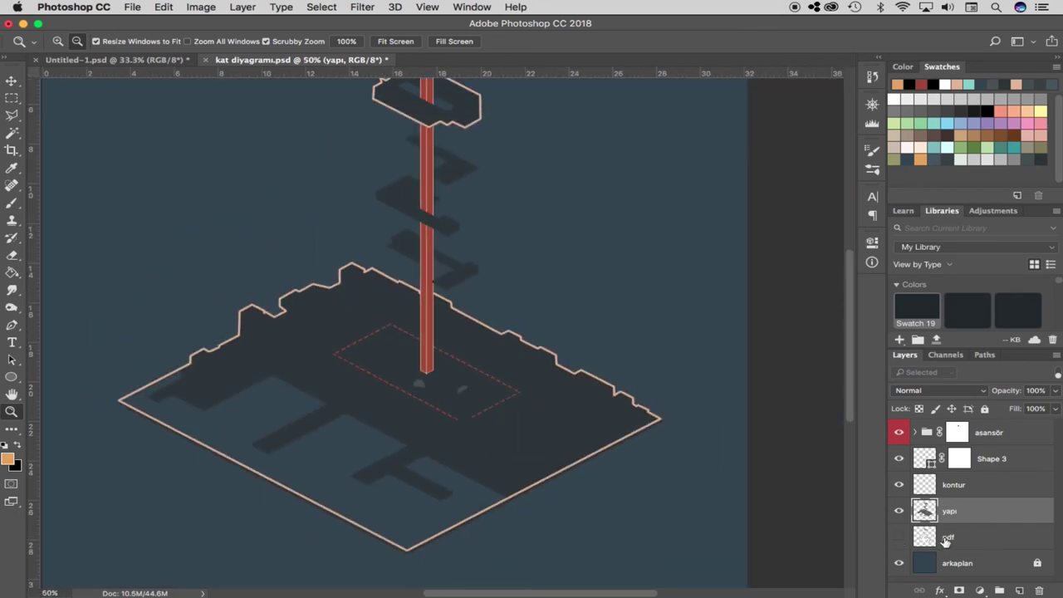
pyautogui.click(898, 538)
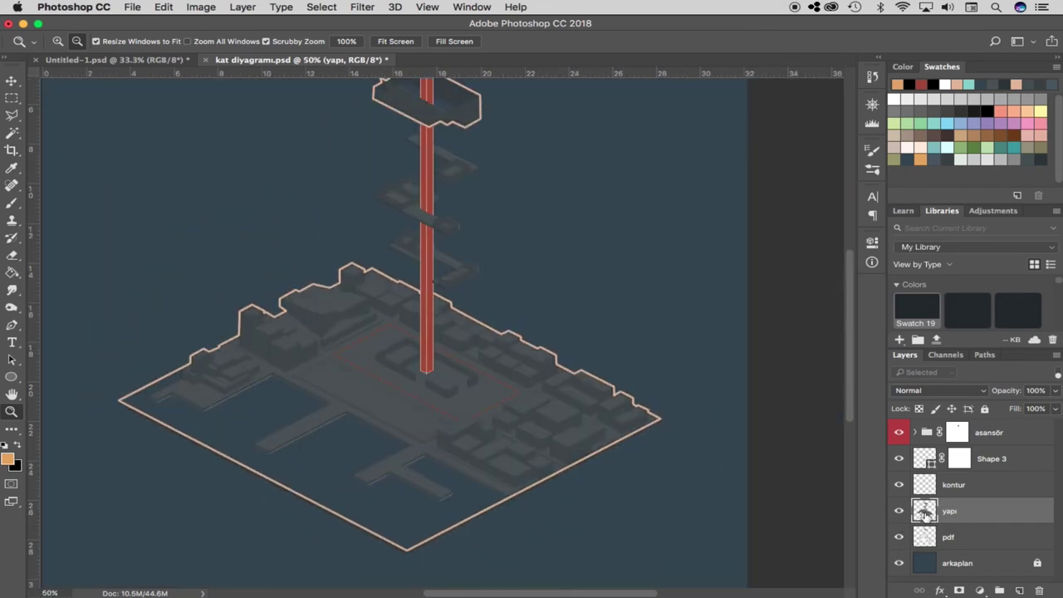
pyautogui.click(899, 537)
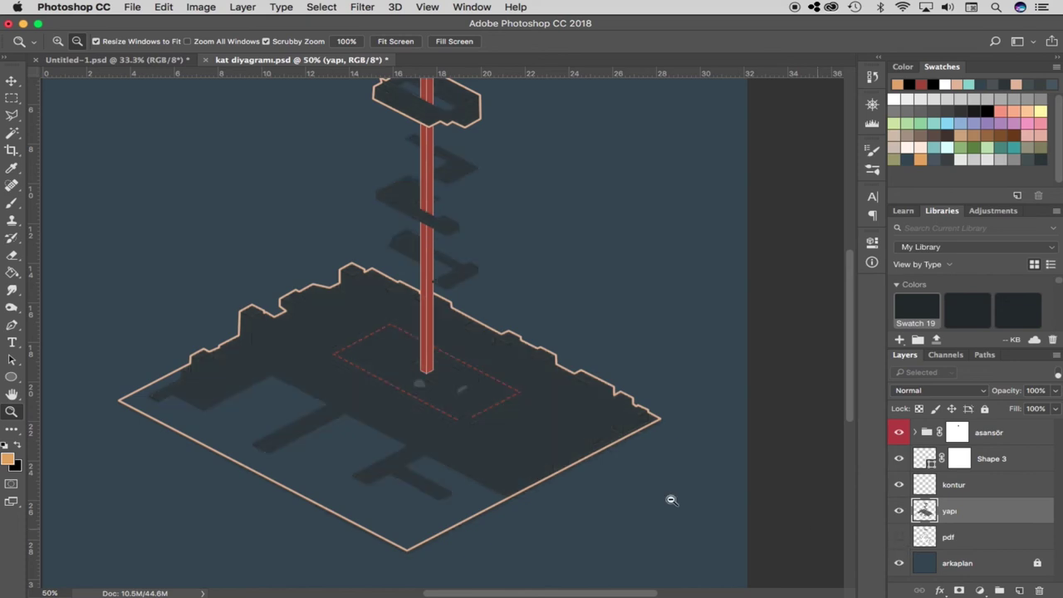
pyautogui.moveTo(422, 419); pyautogui.dragTo(415, 399)
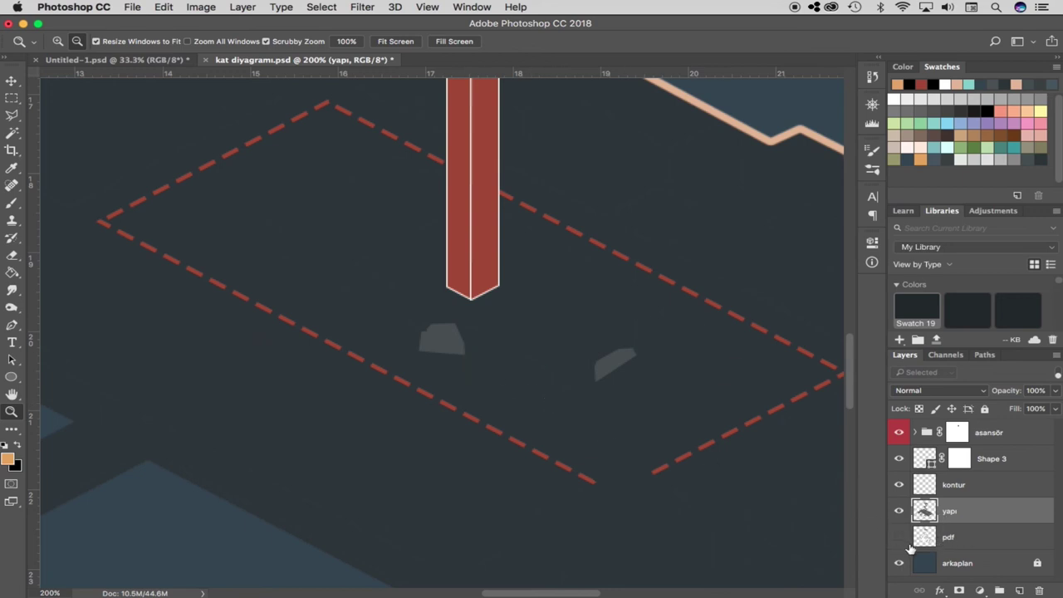
pyautogui.click(898, 537)
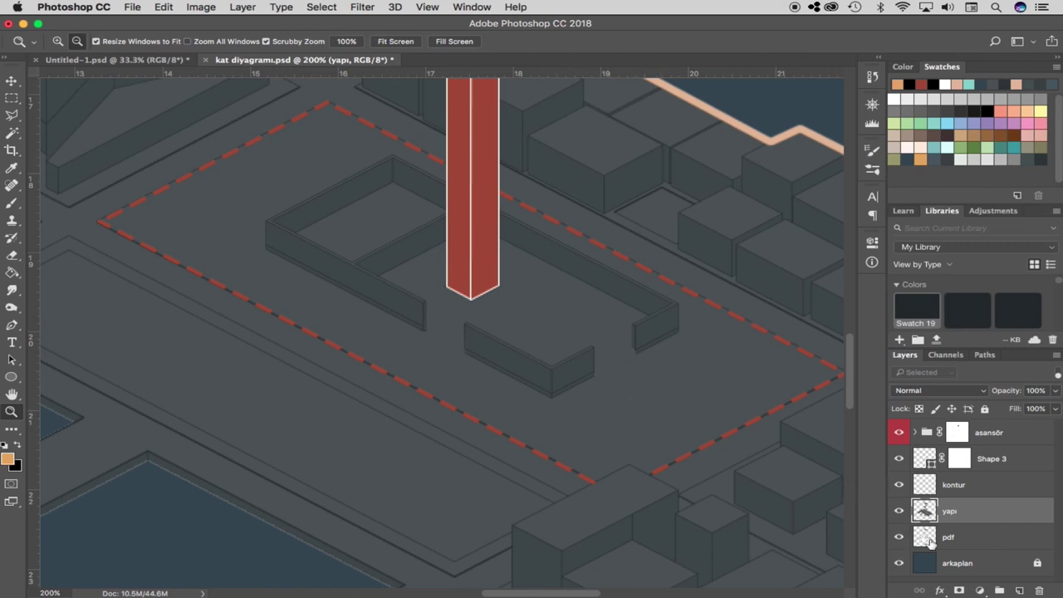
pyautogui.click(931, 391)
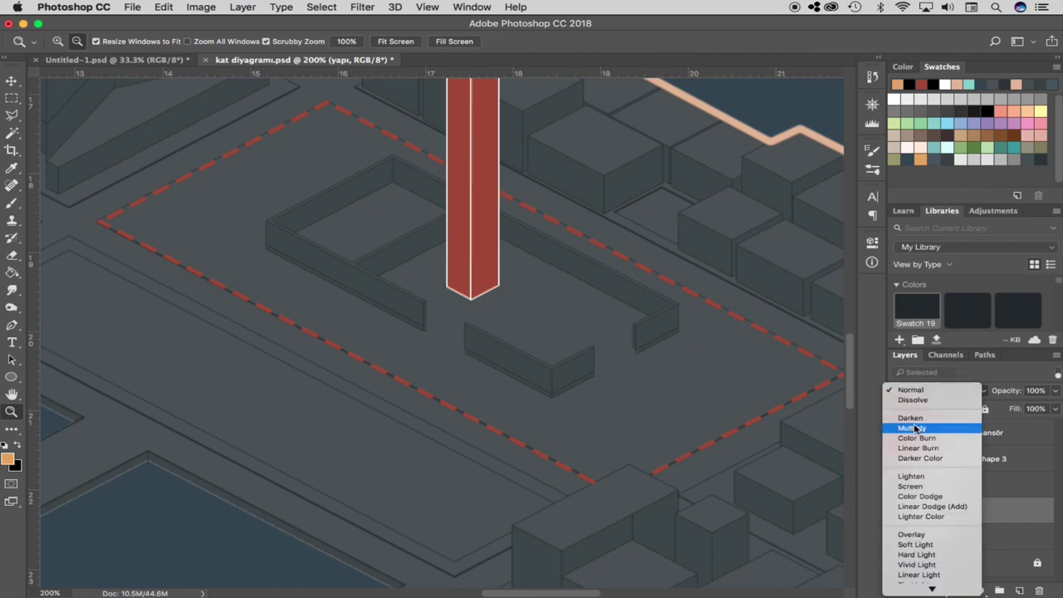
pyautogui.click(914, 428)
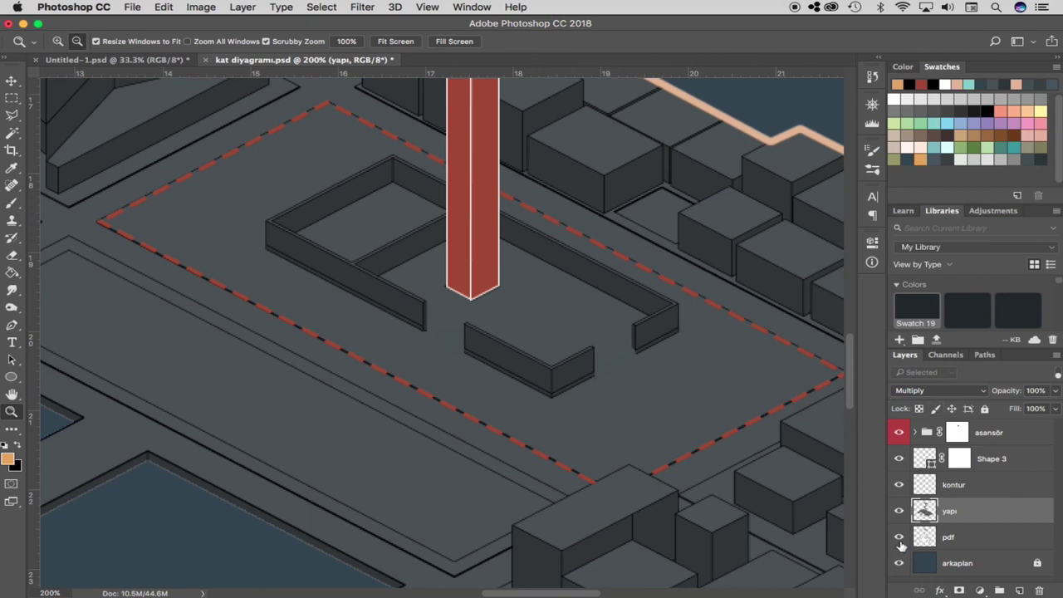
pyautogui.click(898, 510)
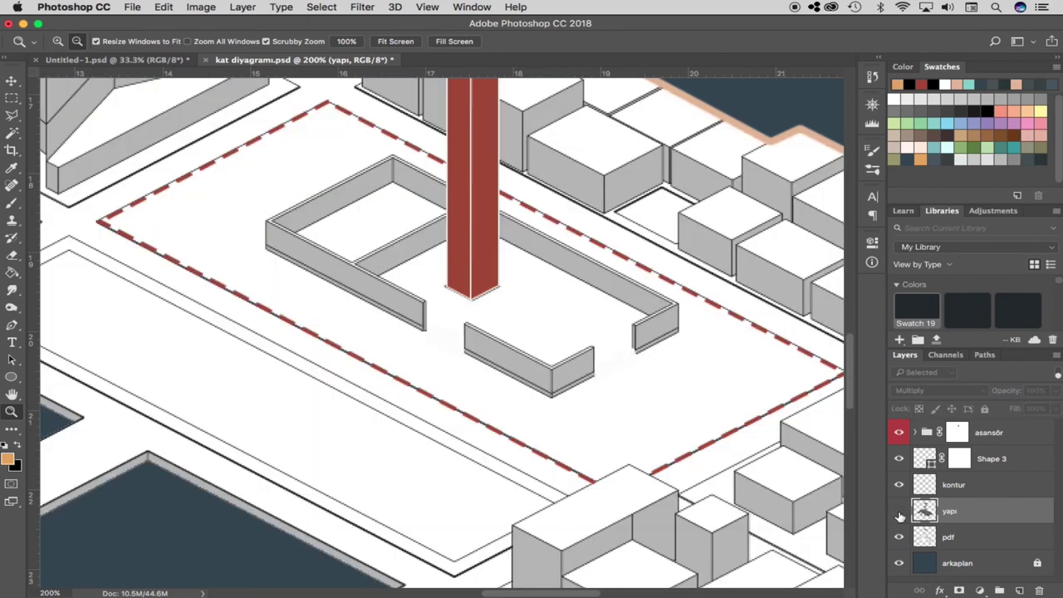
pyautogui.click(898, 510)
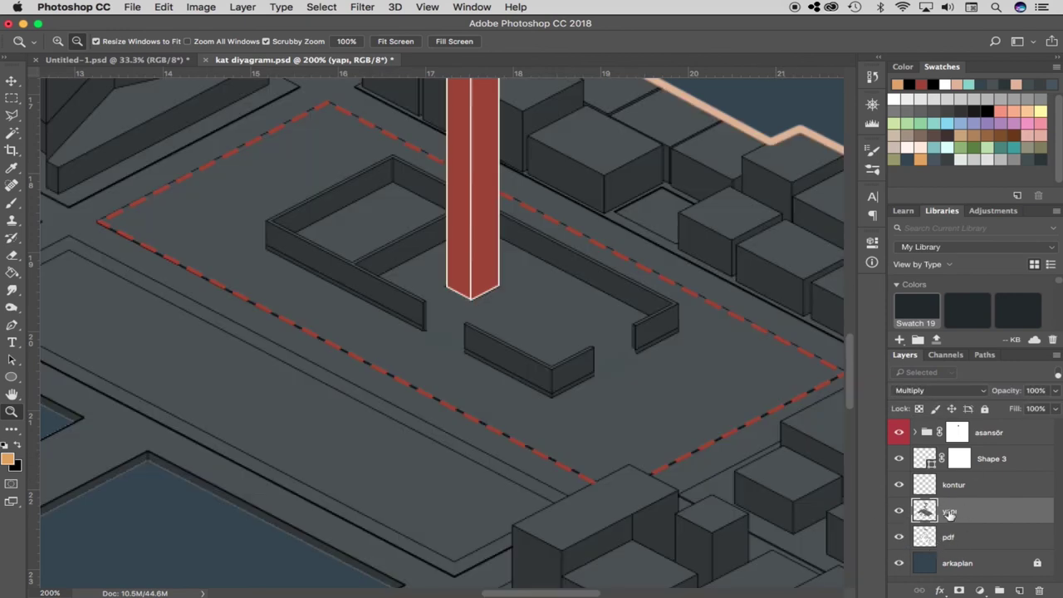
pyautogui.click(953, 390)
pyautogui.click(913, 347)
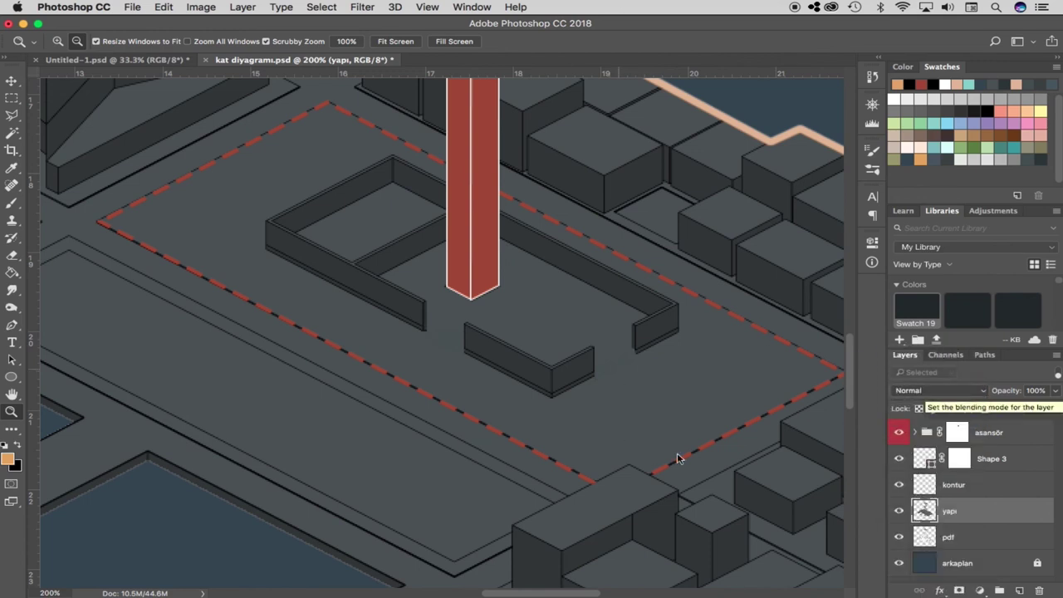
pyautogui.click(898, 538)
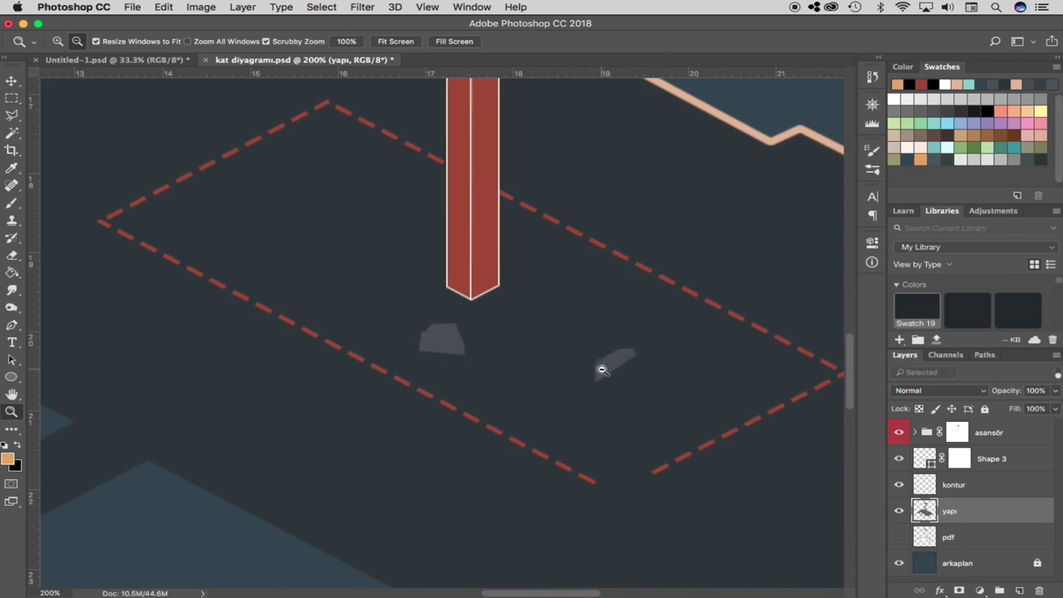
# Reset the default colours and briefly toggle the pdf layer's visibility
pyautogui.press('d')
pyautogui.press('v')
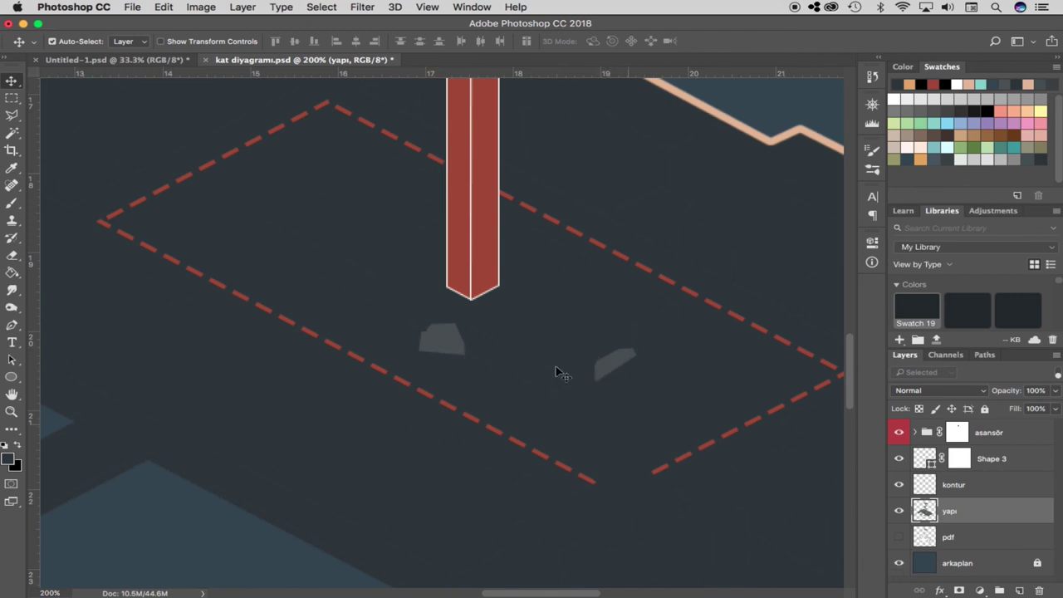
pyautogui.click(900, 538)
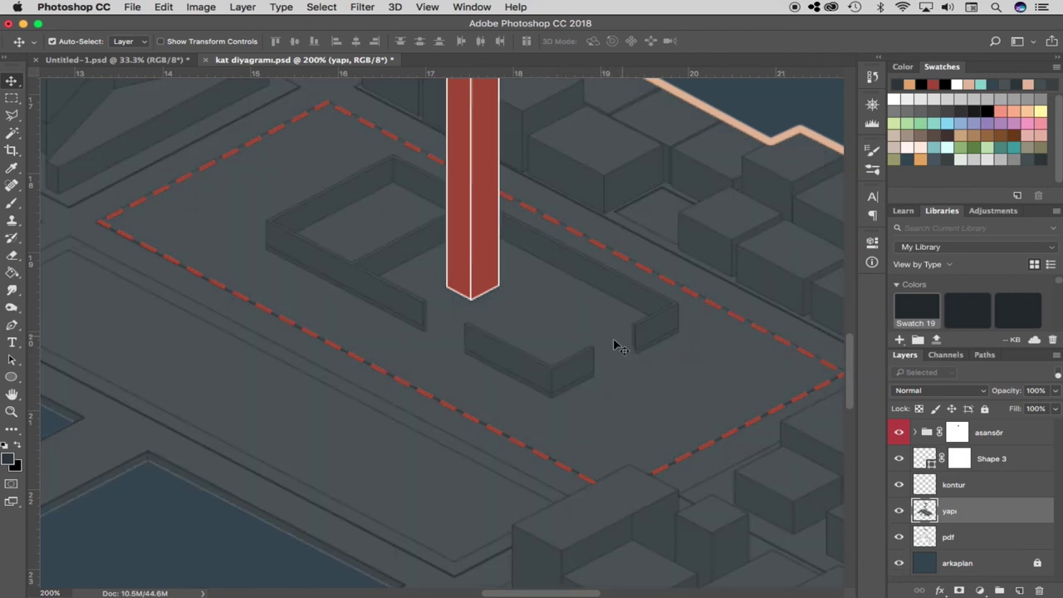
pyautogui.click(900, 538)
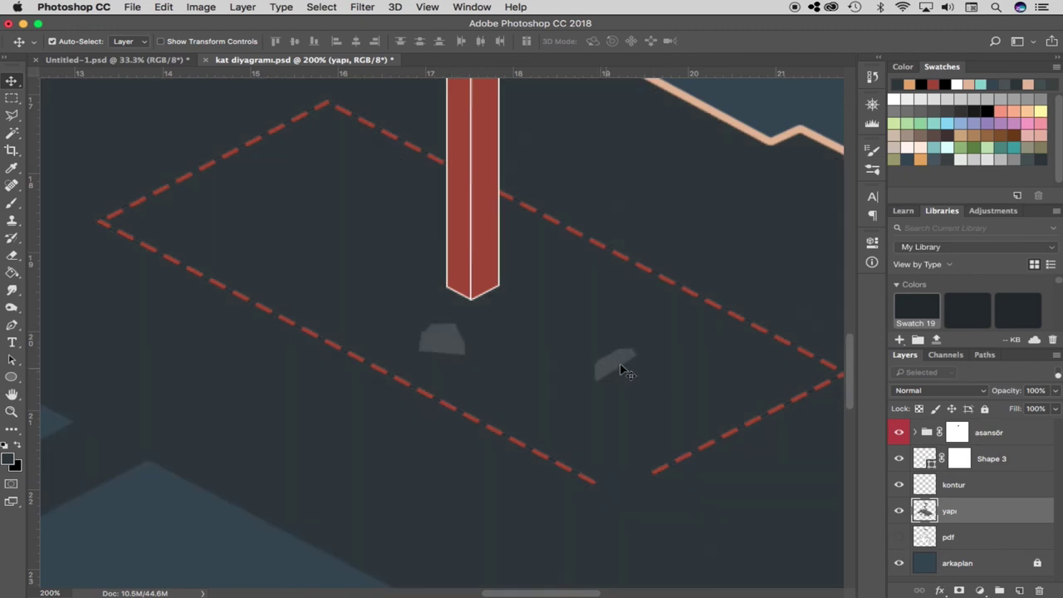
# Fill the grey patches with the sampled dark floor colour, show pdf, and move yapı below it
pyautogui.press('i')
pyautogui.click(675, 358)
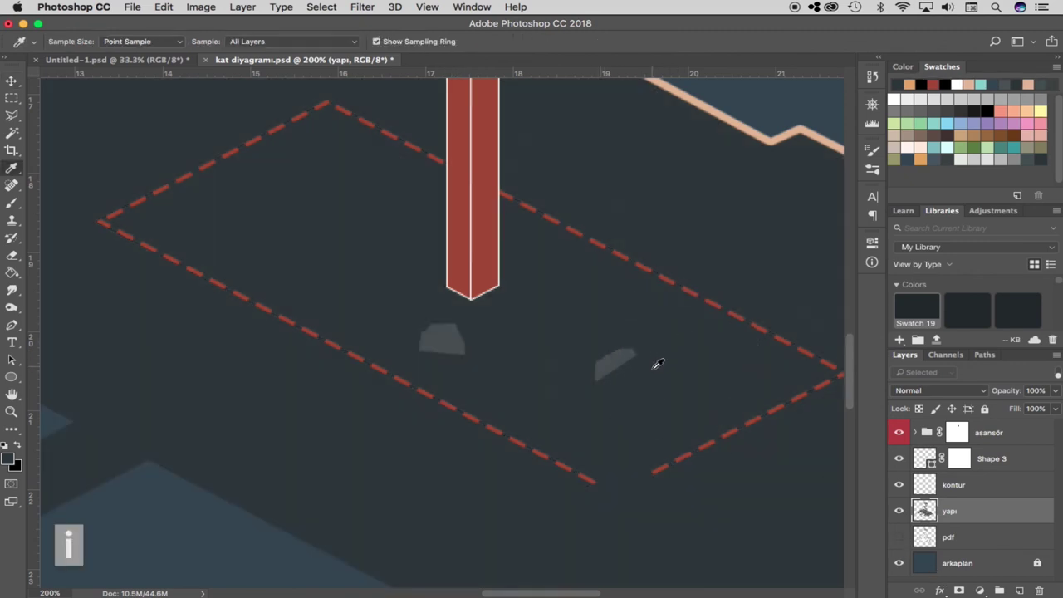
pyautogui.press('g')
pyautogui.click(619, 365)
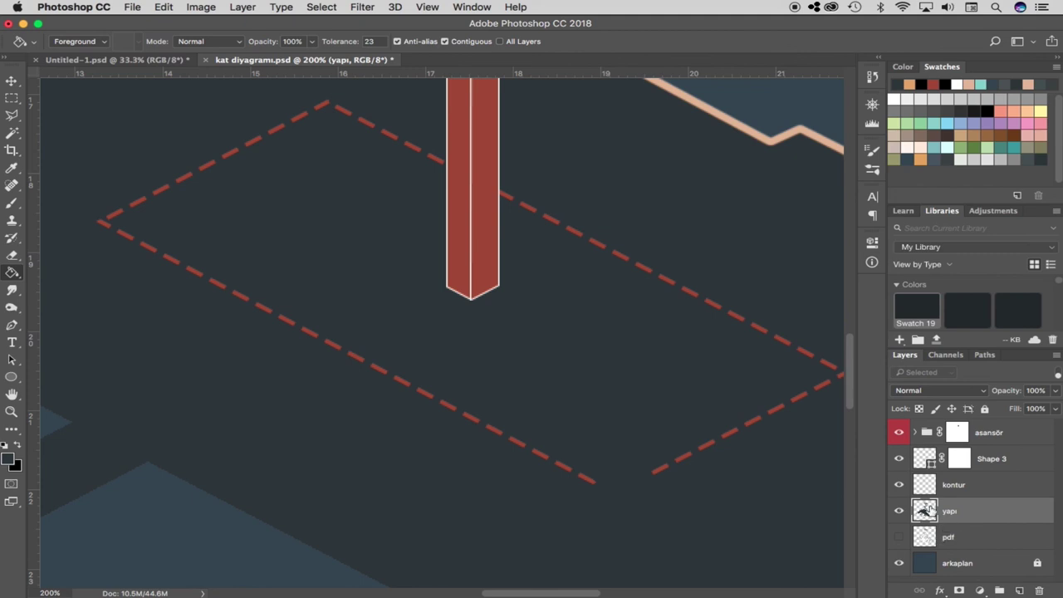
pyautogui.click(898, 536)
pyautogui.moveTo(951, 515); pyautogui.dragTo(947, 538)
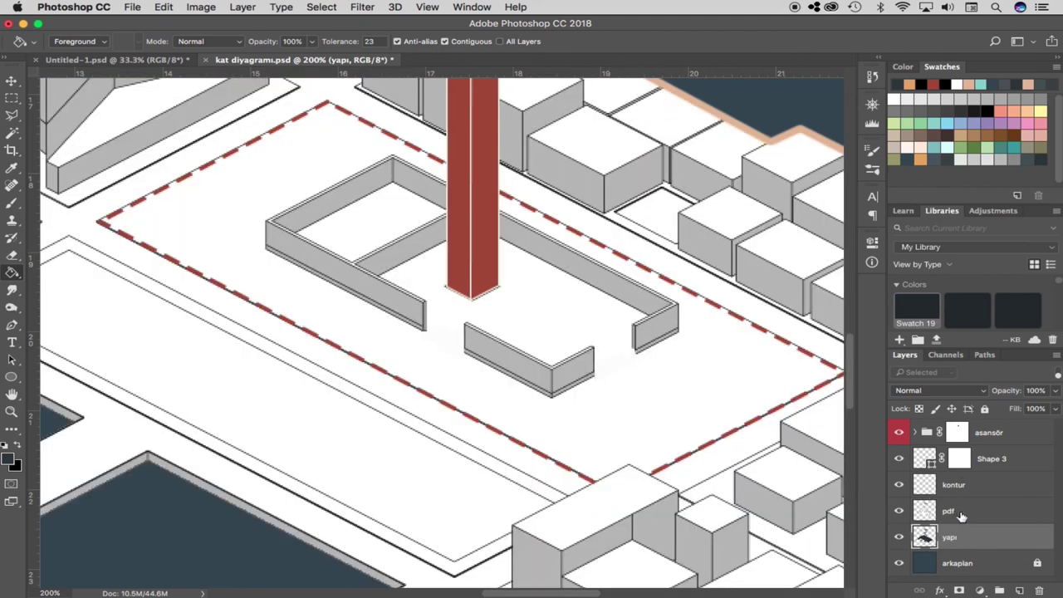
# Switch the pdf layer's blend mode to Multiply, then zoom out over the whole city plan
pyautogui.click(949, 512)
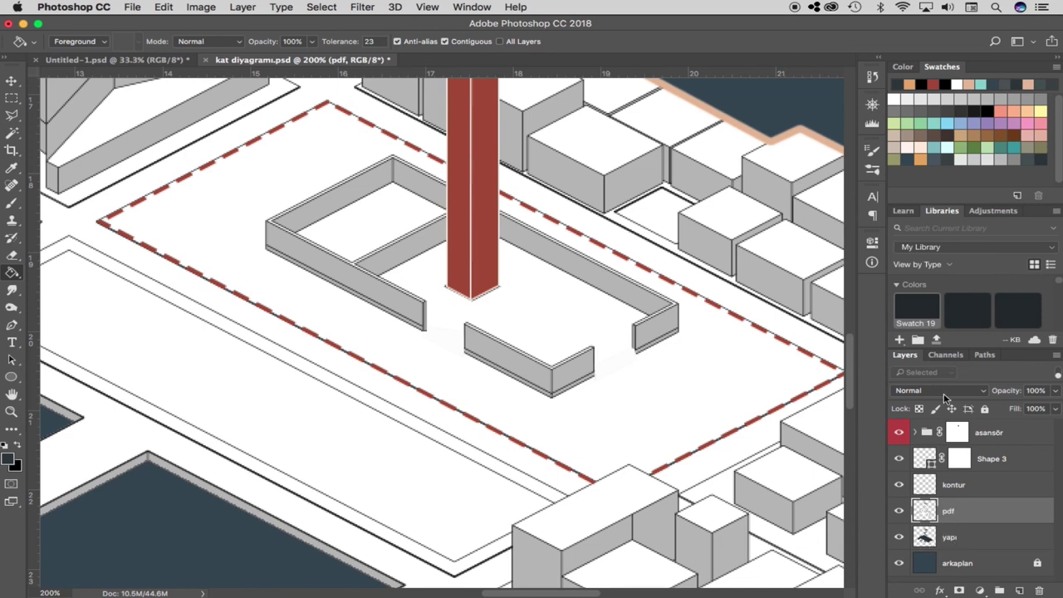
pyautogui.click(946, 392)
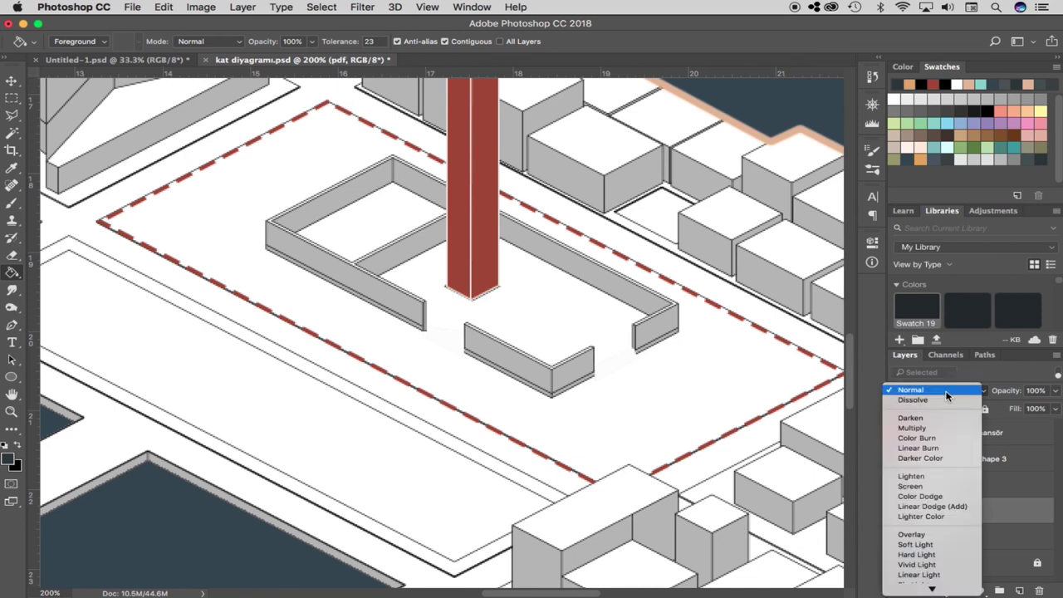
pyautogui.click(911, 430)
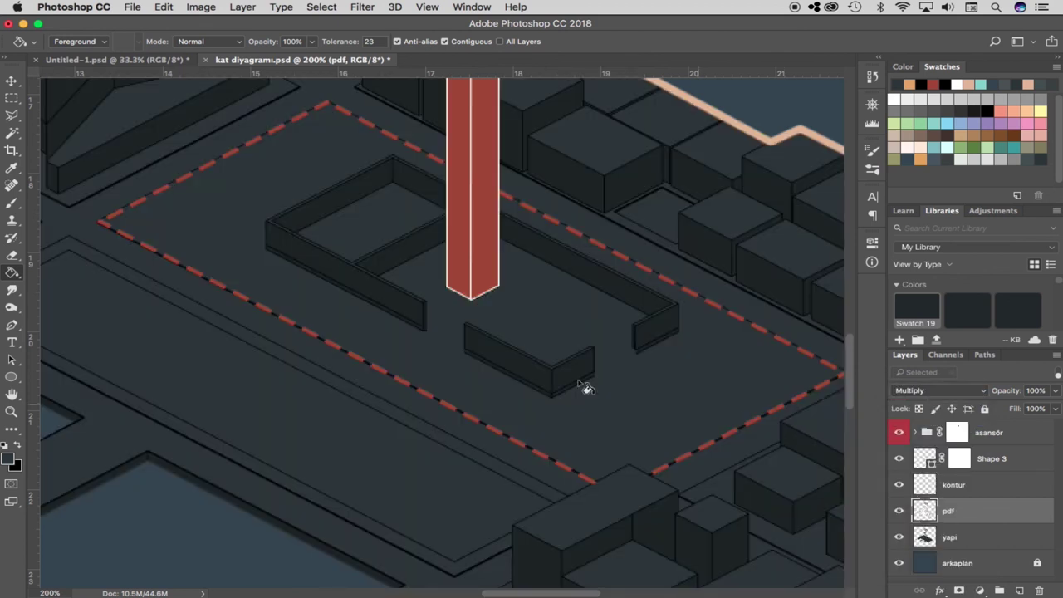
pyautogui.press('z')
pyautogui.keyDown('alt'); pyautogui.click(557, 353); pyautogui.keyUp('alt')
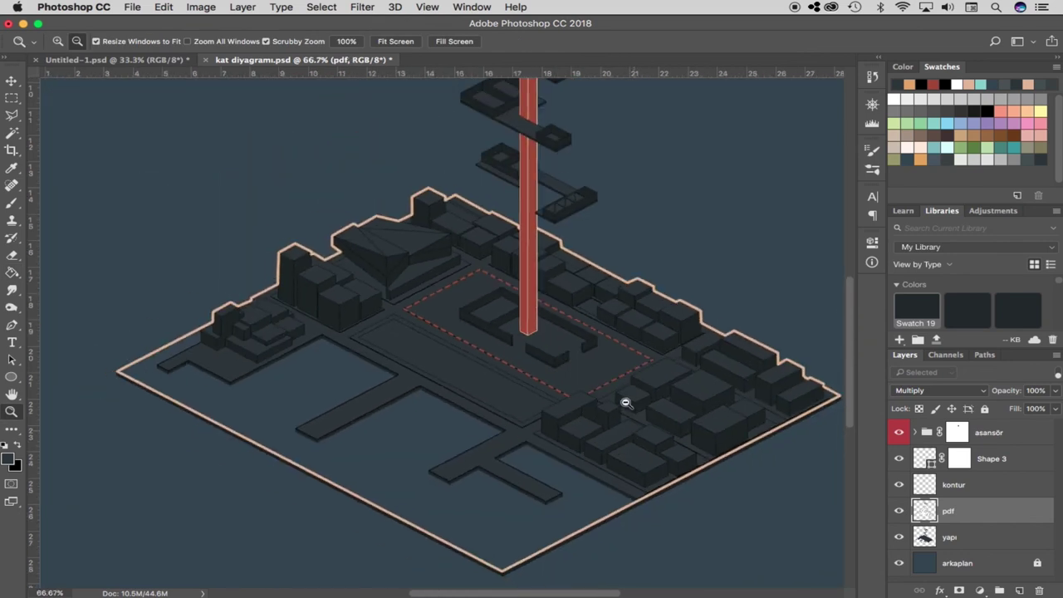
# Zoom out to fit the diagram, zoom into the city model, then back out to review
pyautogui.keyDown('alt'); pyautogui.click(518, 368); pyautogui.keyUp('alt')
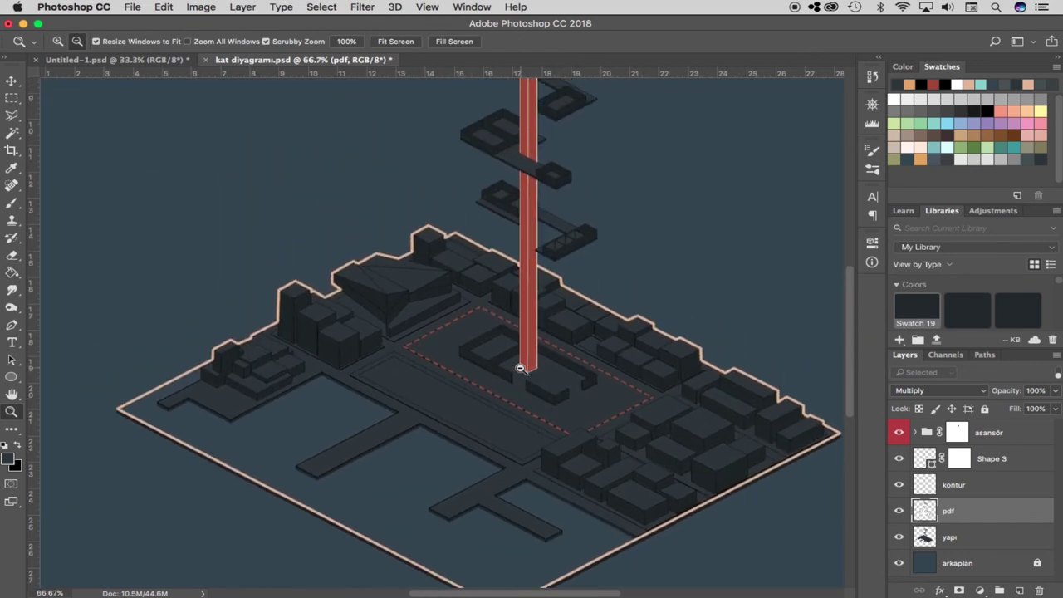
pyautogui.keyDown('alt'); pyautogui.click(520, 368); pyautogui.keyUp('alt')
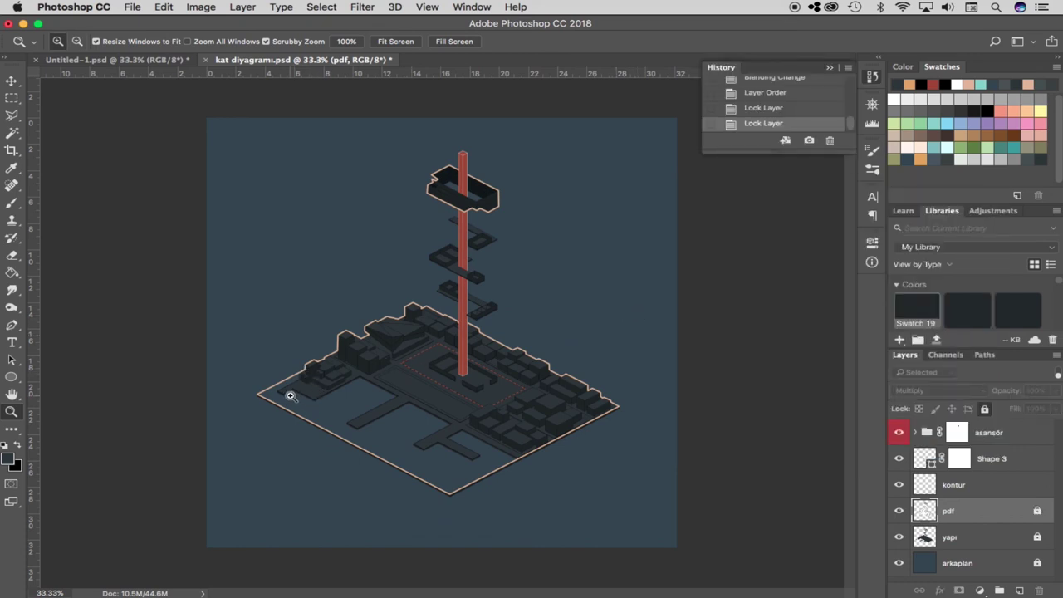
pyautogui.click(288, 393)
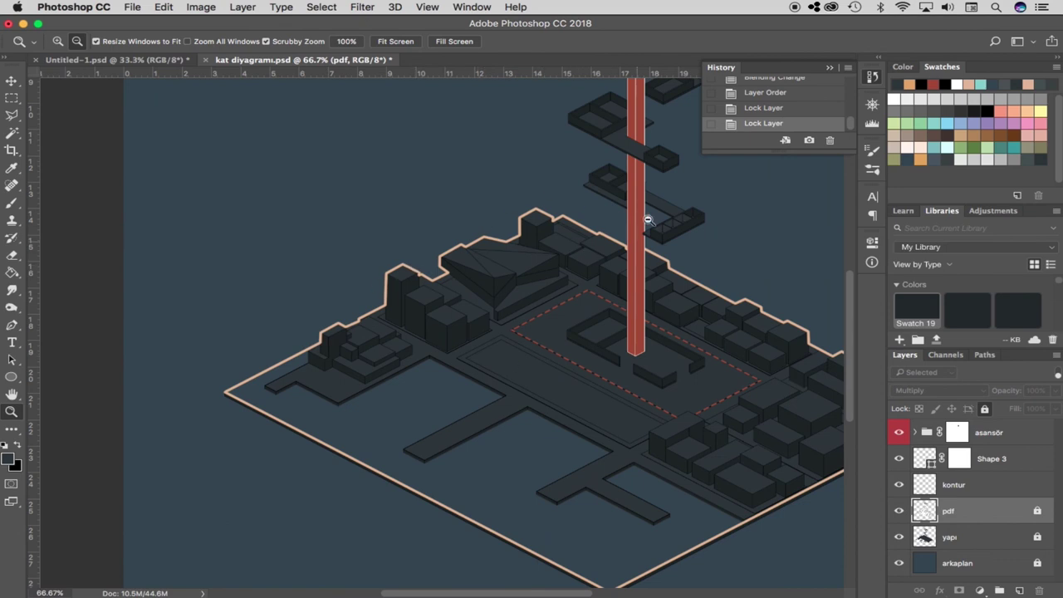
pyautogui.keyDown('alt'); pyautogui.click(584, 326); pyautogui.keyUp('alt')
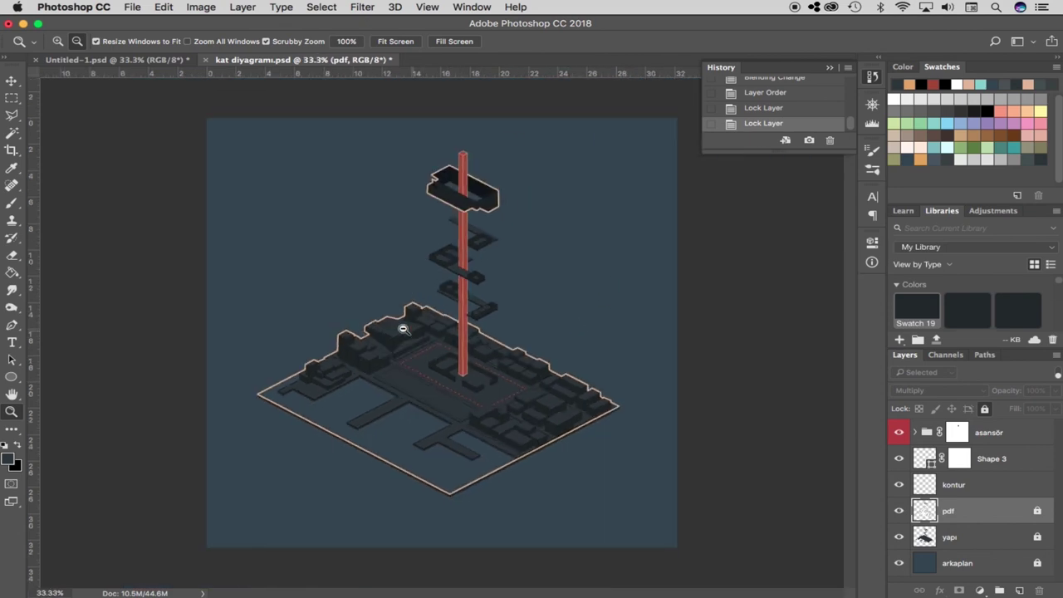
pyautogui.scroll(1, 401, 329)
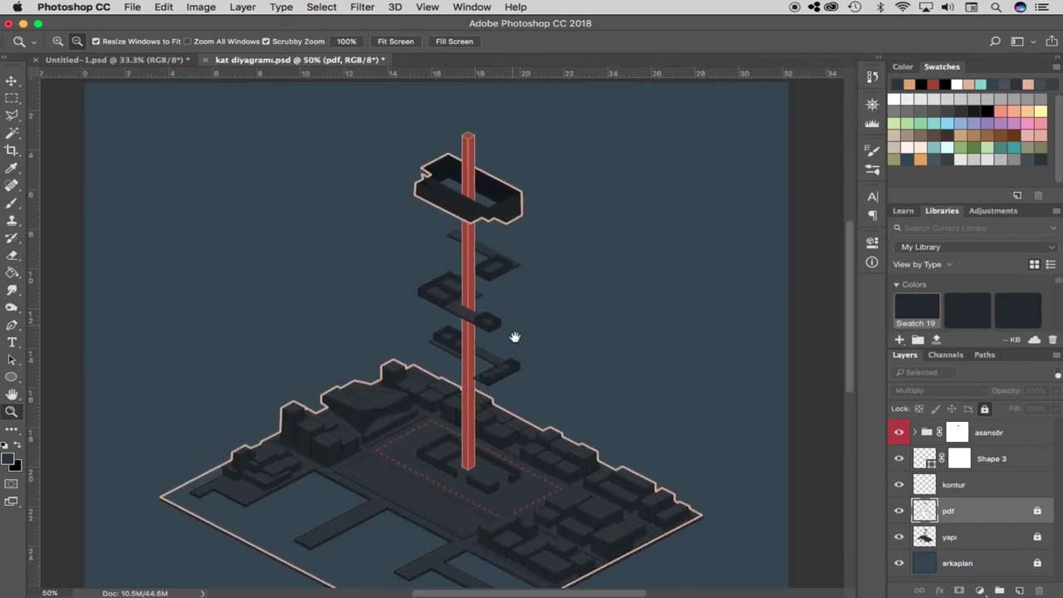
pyautogui.scroll(-1, 498, 349)
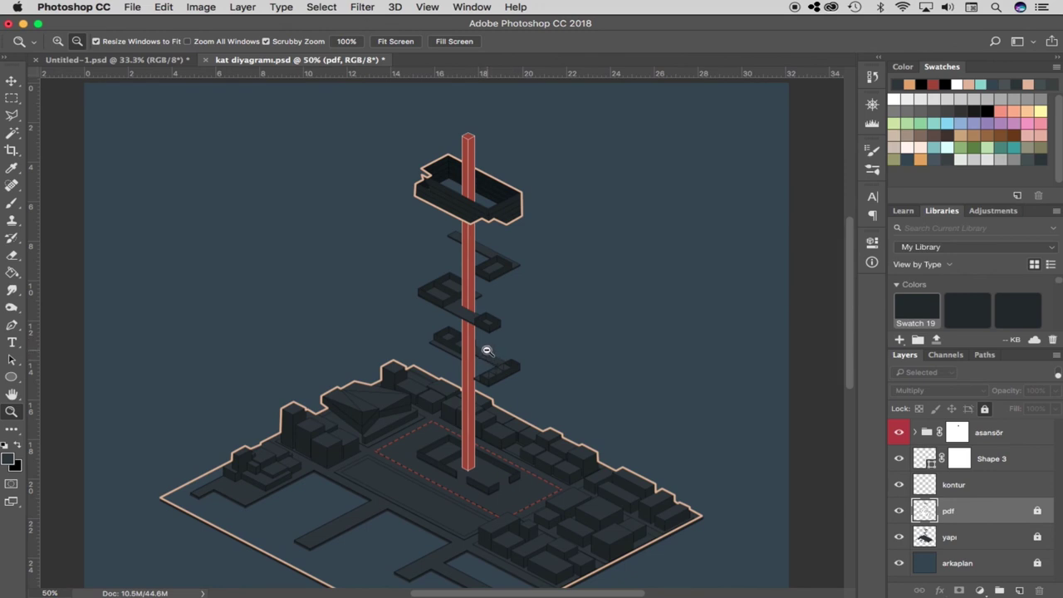